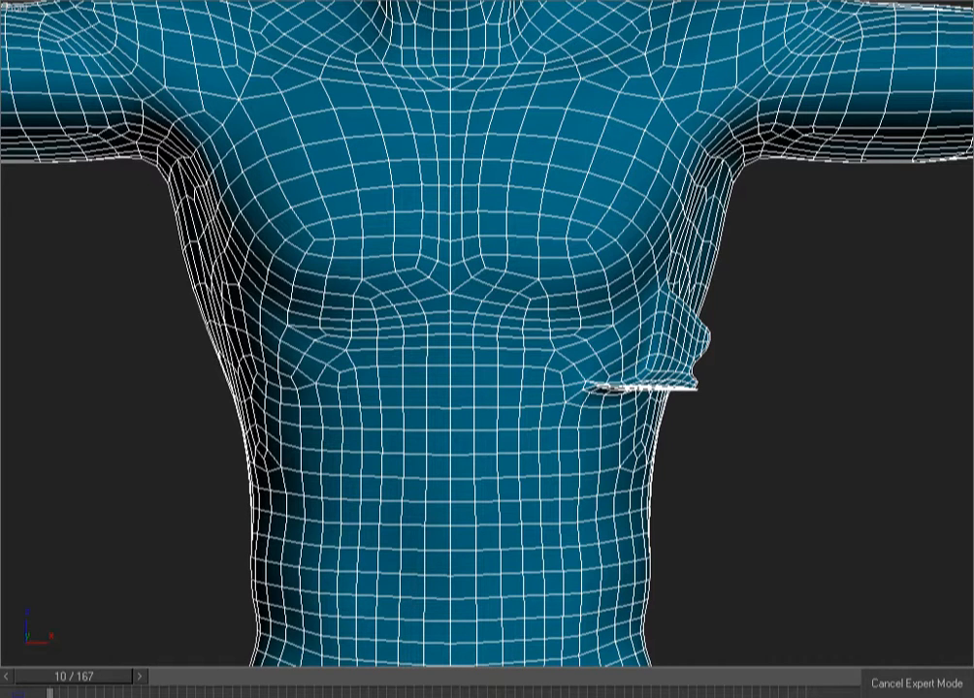
Reselect the body mesh and orbit around the torso to inspect the chest flap
left_click(778, 265)
left_click(680, 249)
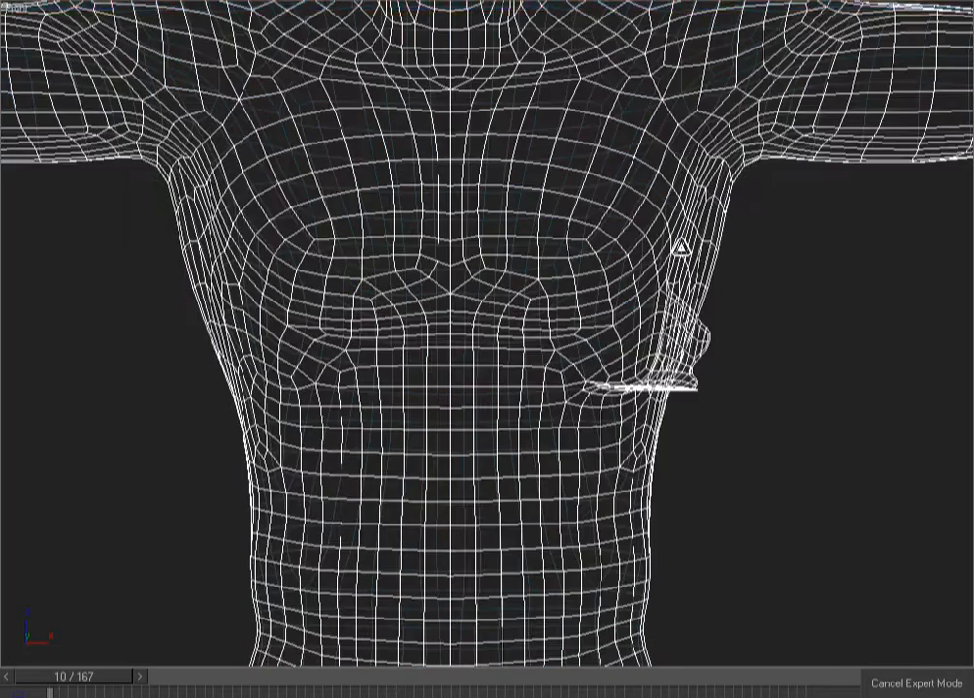
mouse_move(773, 410)
middle_mouse_down("alt")
mouse_move(571, 412)
mouse_move(645, 353)
mouse_move(774, 318)
mouse_move(733, 371)
middle_mouse_up("alt")
key("f")
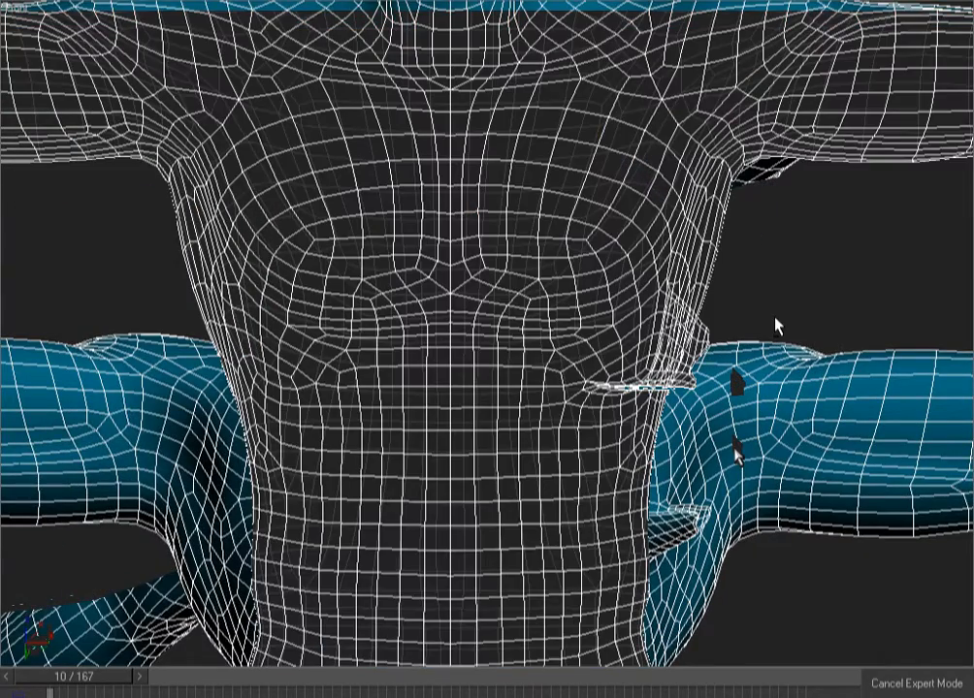
mouse_move(718, 526)
middle_mouse_down("alt")
mouse_move(612, 499)
mouse_move(662, 539)
mouse_move(774, 539)
middle_mouse_up("alt")
scroll(702, 306, "up", 8)
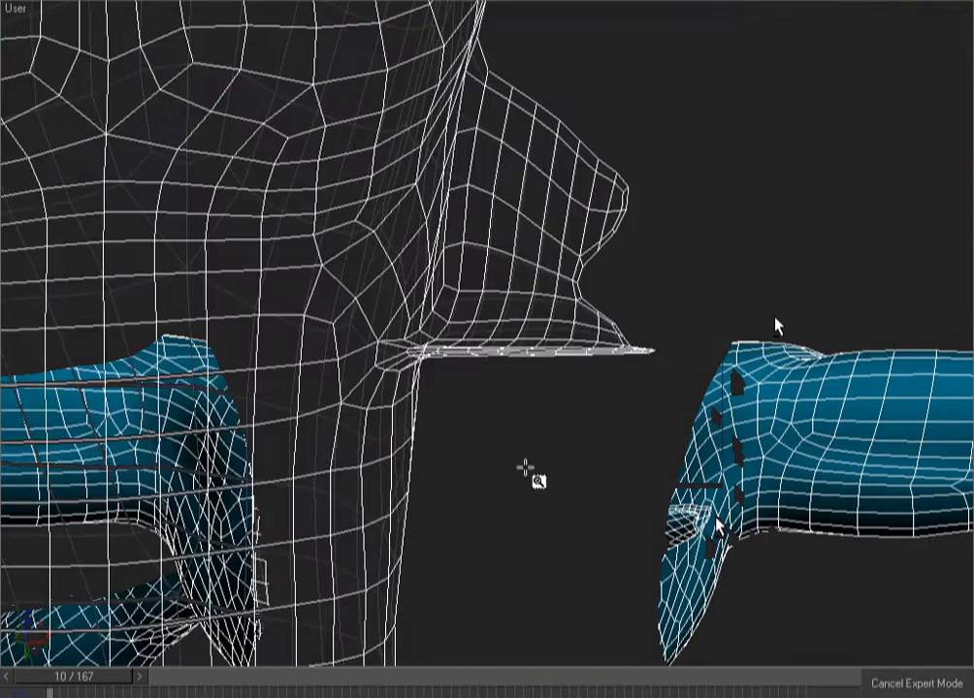
scroll(691, 352, "down", 5)
scroll(743, 303, "up", 2)
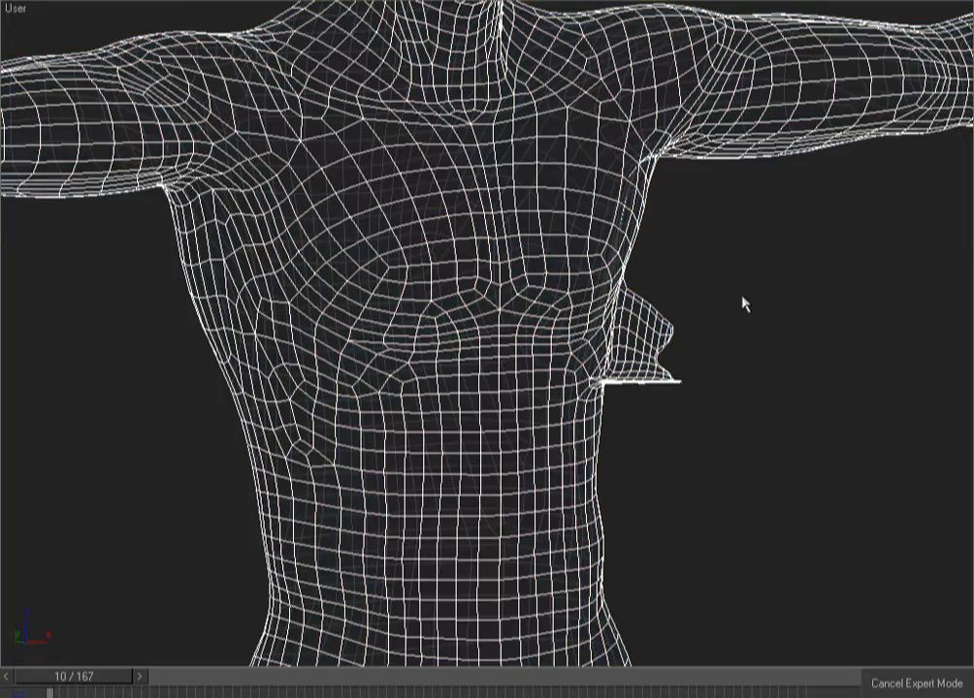
key("f")
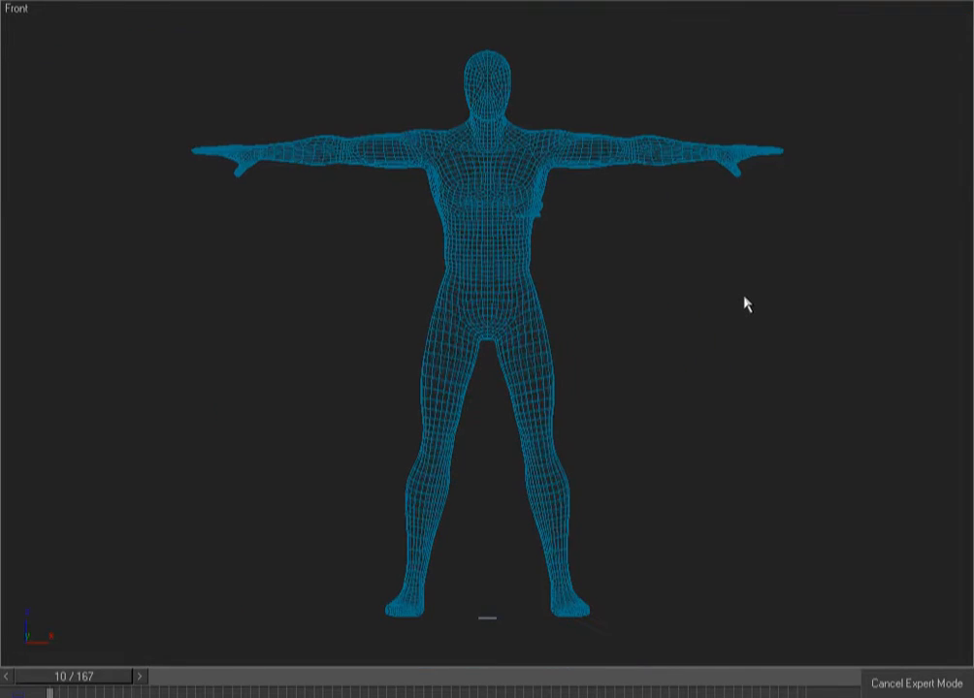
Zoom in closely on the flap piece and check it in smooth-shaded and wireframe views
left_click_drag(482, 204, 539, 213)
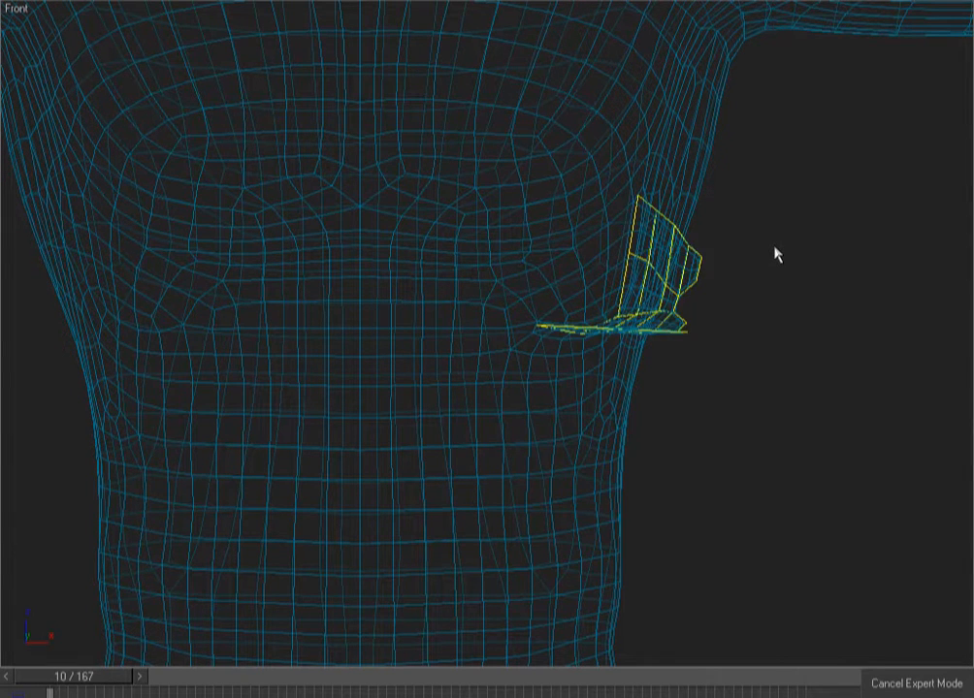
left_click_drag(765, 167, 475, 408)
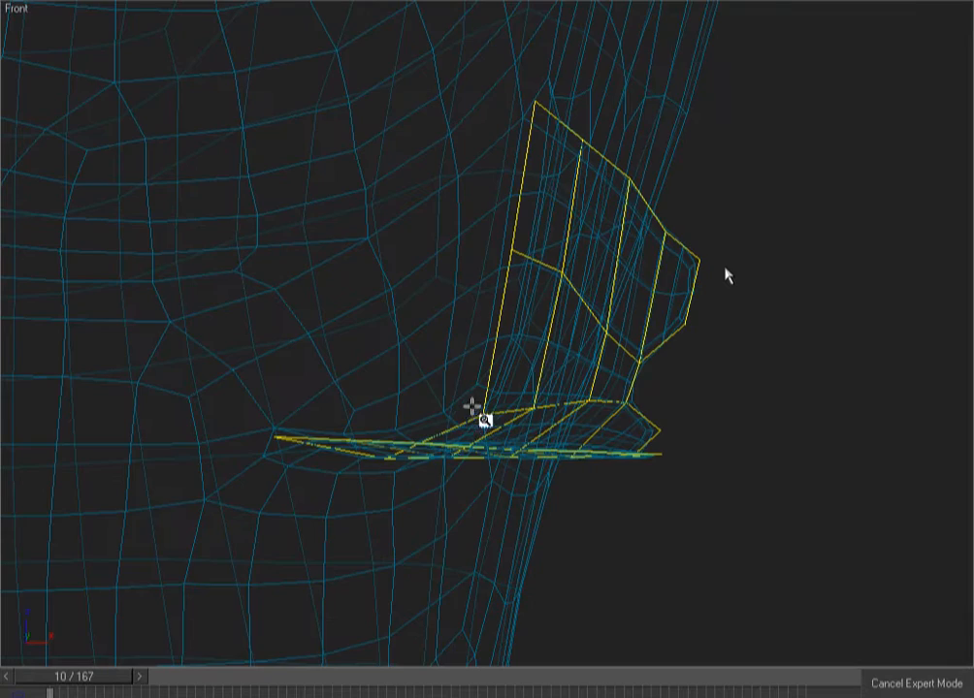
key("F3")
key("F3")
mouse_move(724, 326)
middle_mouse_down("alt")
mouse_move(725, 355)
mouse_move(743, 359)
mouse_move(630, 384)
mouse_move(517, 366)
mouse_move(747, 376)
middle_mouse_up("alt")
key("f")
key("F3")
key("F3")
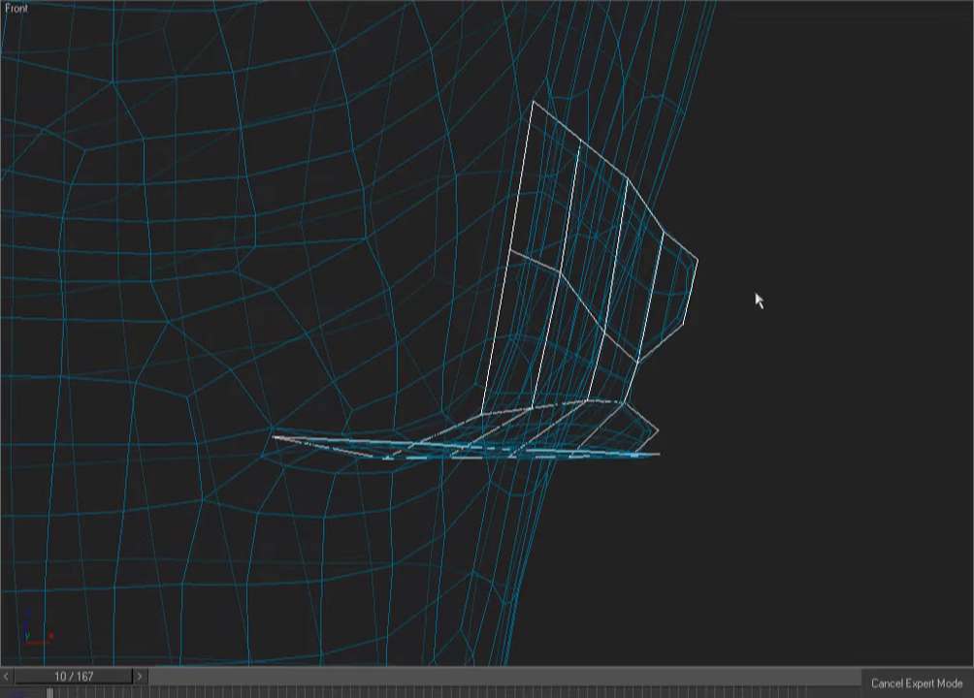
Add a TurboSmooth modifier to the flap piece from the quad menu and preview it shaded
right_click(724, 175)
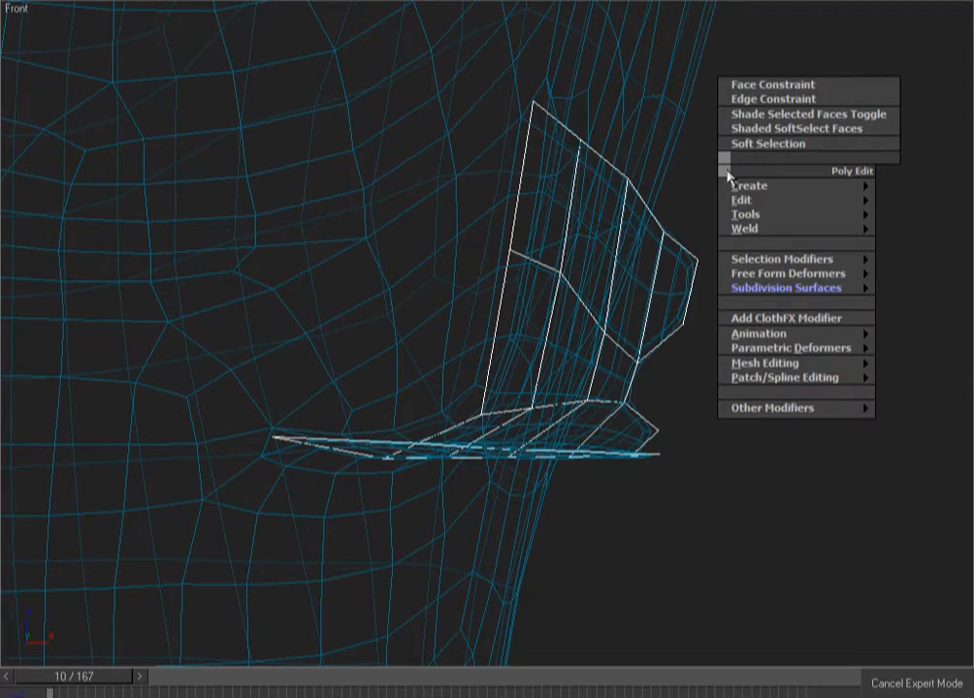
mouse_move(833, 295)
left_click(927, 361)
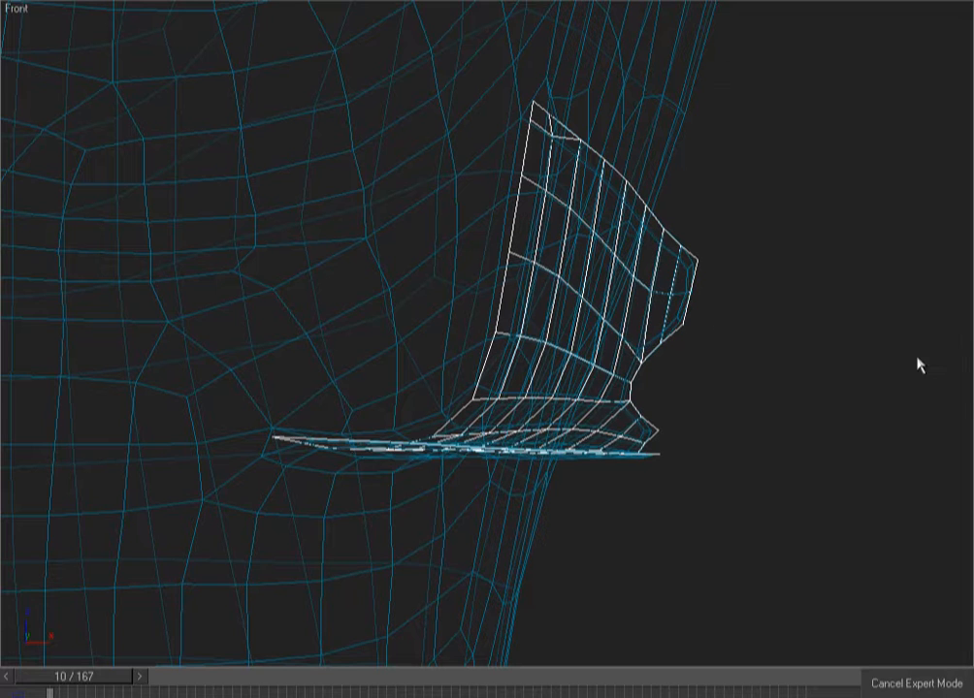
key("ctrl+x")
key("F3")
key("F3")
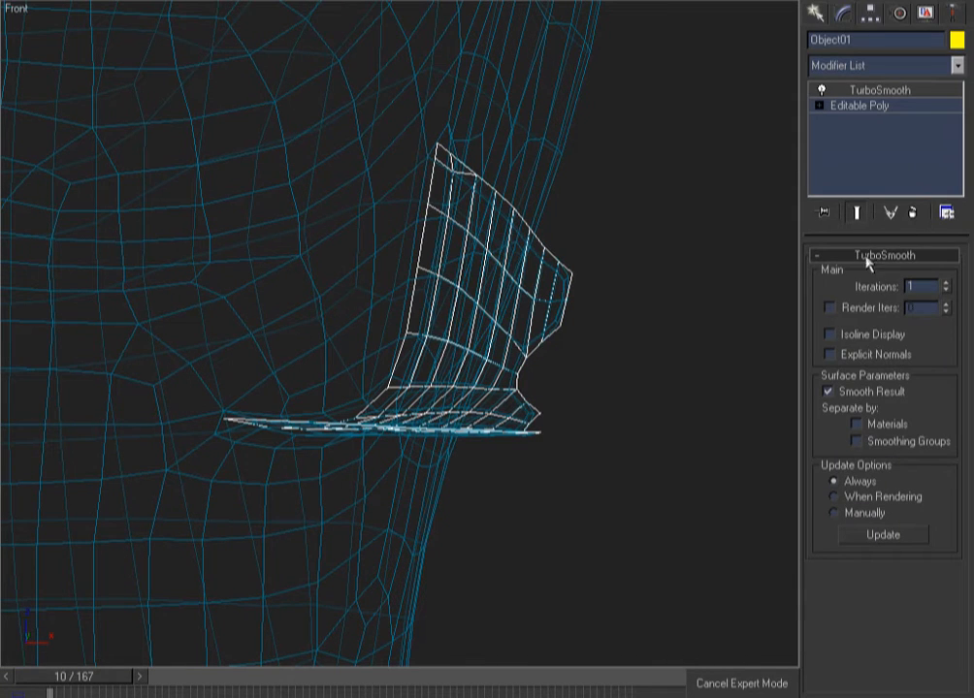
Toggle TurboSmooth's Isoline Display on and off, then select the flap's base Editable Poly
left_click(866, 335)
left_click(868, 337)
left_click(913, 213)
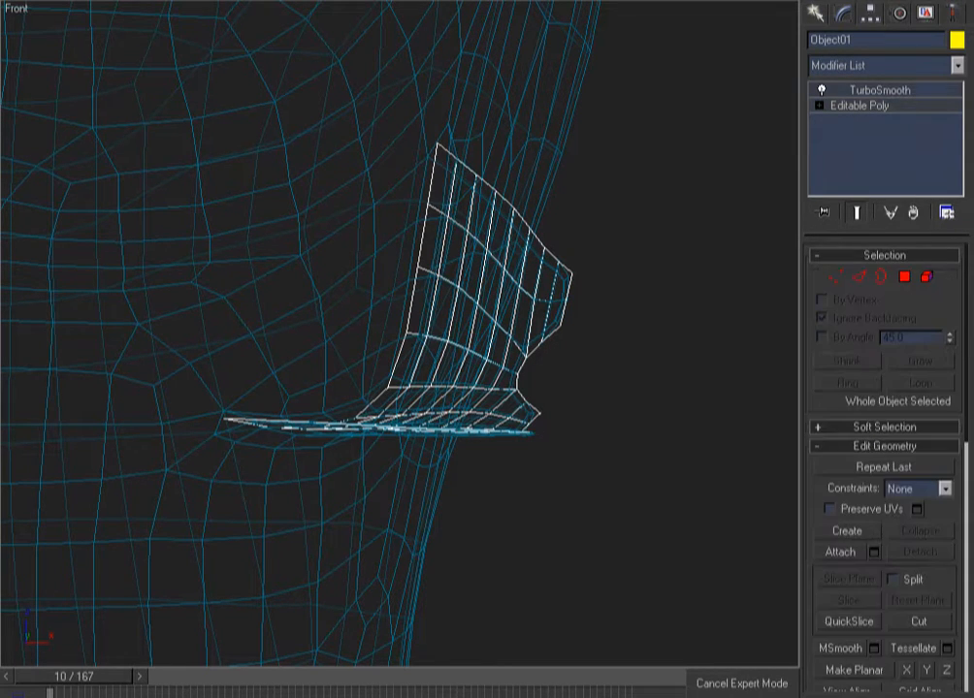
Collapse All on the flap's TurboSmooth stack and preview the collapsed flap shaded
right_click(887, 96)
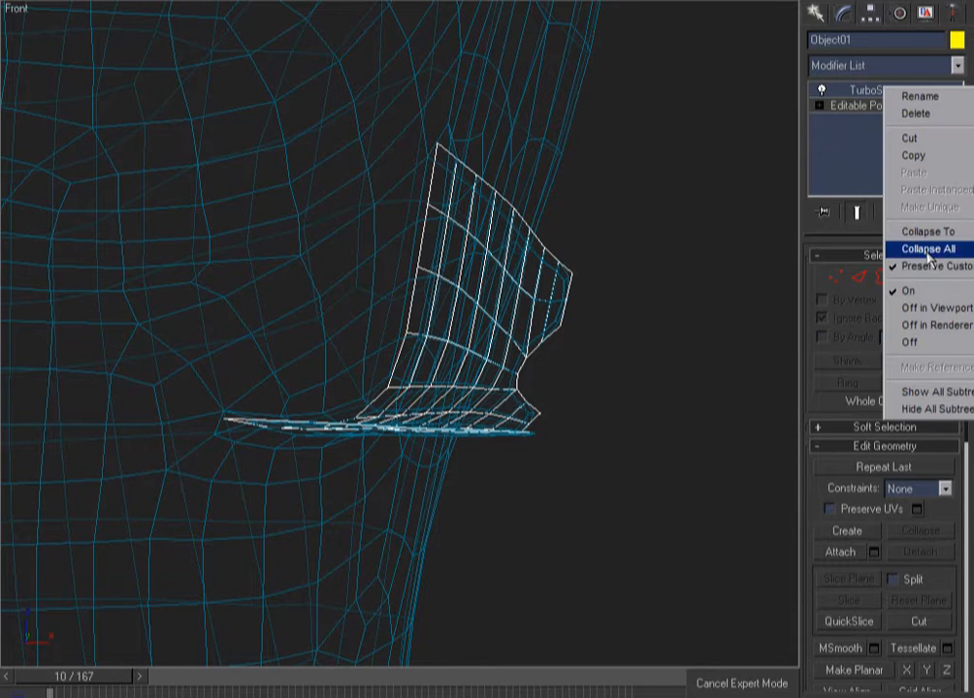
left_click(873, 248)
left_click(714, 274)
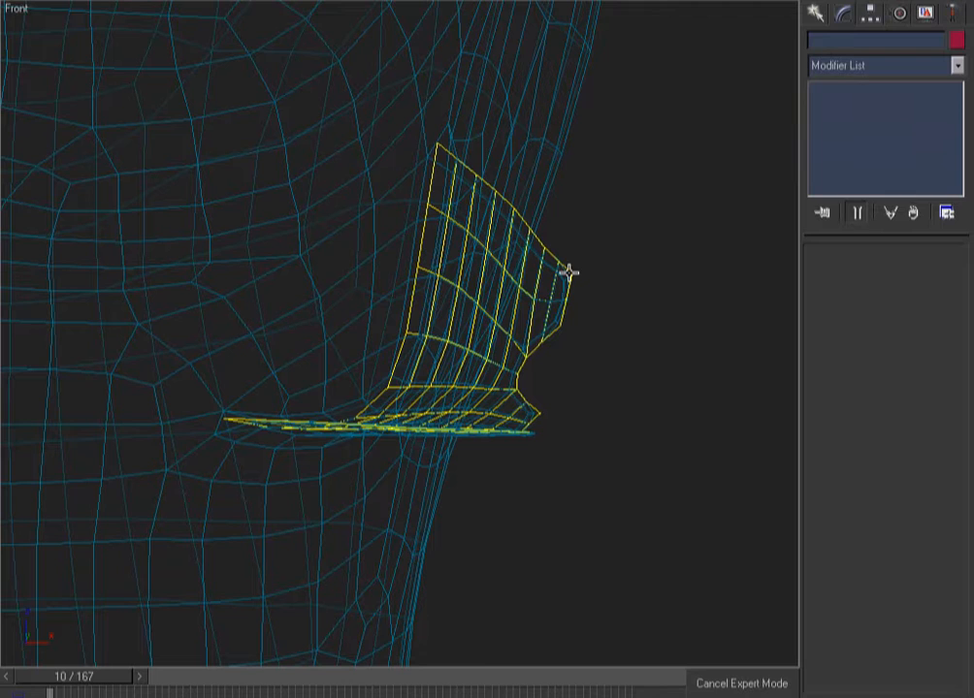
left_click(568, 270)
left_click_drag(616, 36, 54, 556)
key("F3")
Select the body mesh and check it shaded, zoomed out to the whole body
key("F3")
right_click(744, 198)
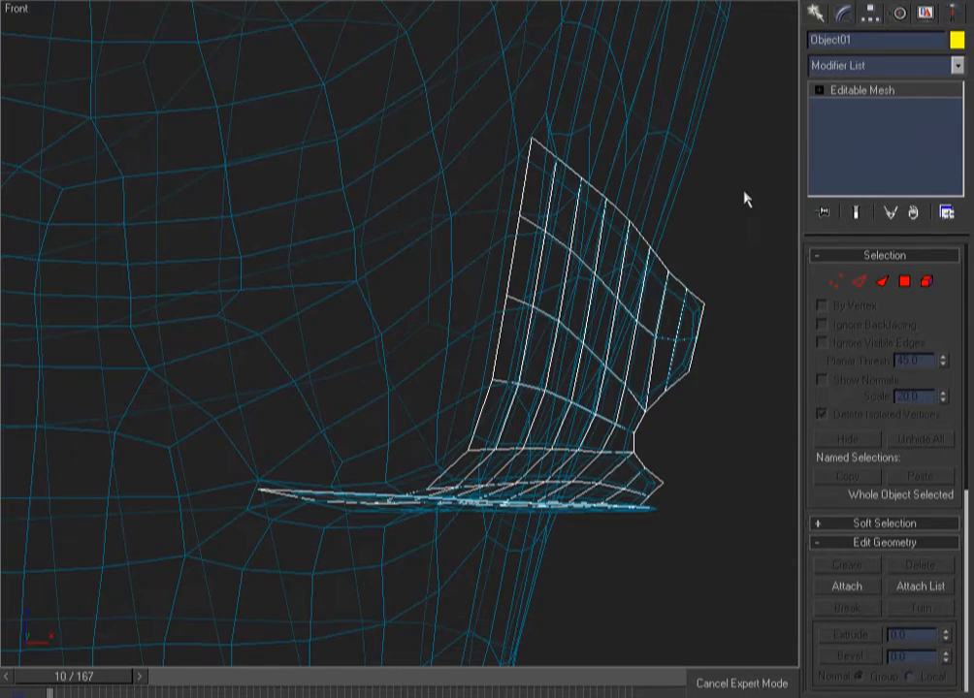
left_click(743, 198)
left_click(689, 310)
key("F3")
key("F3")
left_click(723, 239)
Zoom into the torso, reselect the body mesh and orbit around it
key("F3")
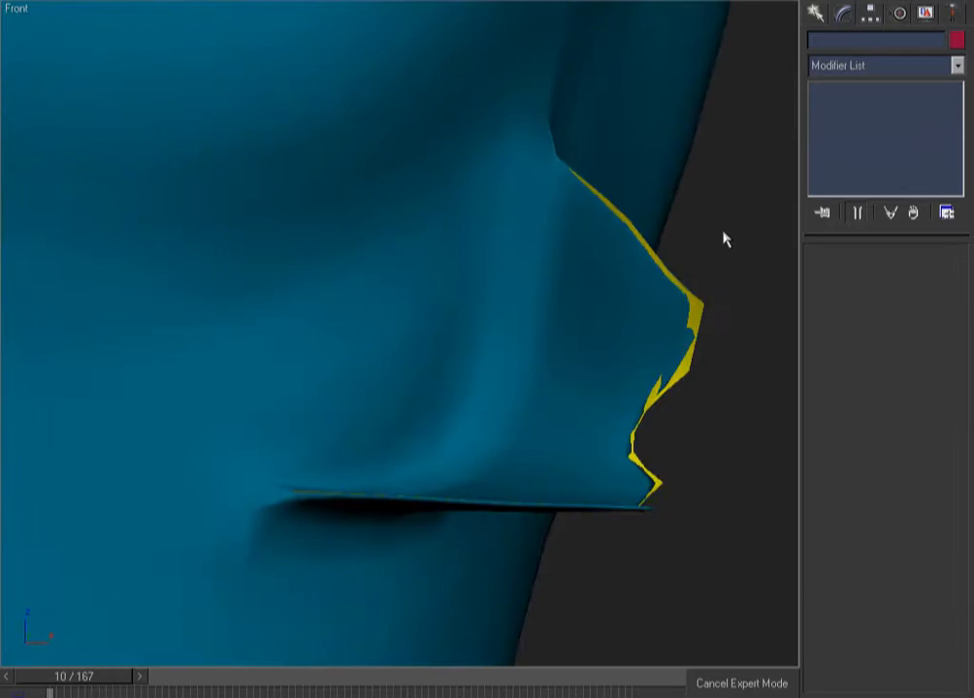
key("z")
key("F3")
key("ctrl+w")
mouse_move(525, 153)
left_mouse_down()
mouse_move(424, 213)
mouse_move(341, 312)
left_mouse_up()
right_click(563, 136)
key("F3")
key("F3")
left_click(496, 120)
middle_click_drag(532, 276, 515, 230, "alt")
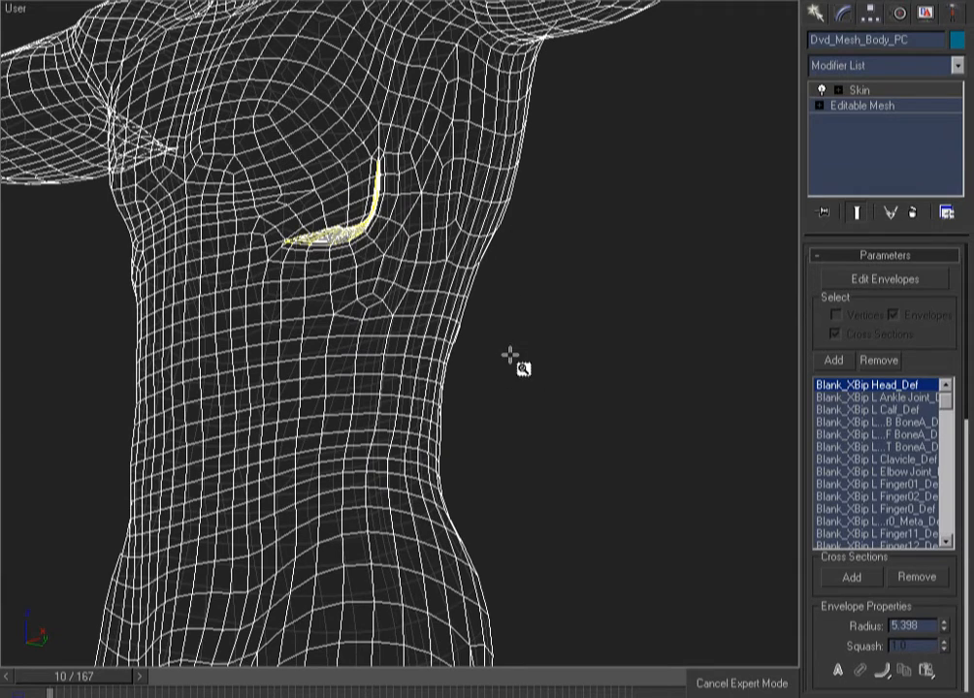
Zoom Region in on the chest around the flap, back in wireframe
key("F3")
key("ctrl+w")
left_click_drag(522, 67, 93, 363)
key("F3")
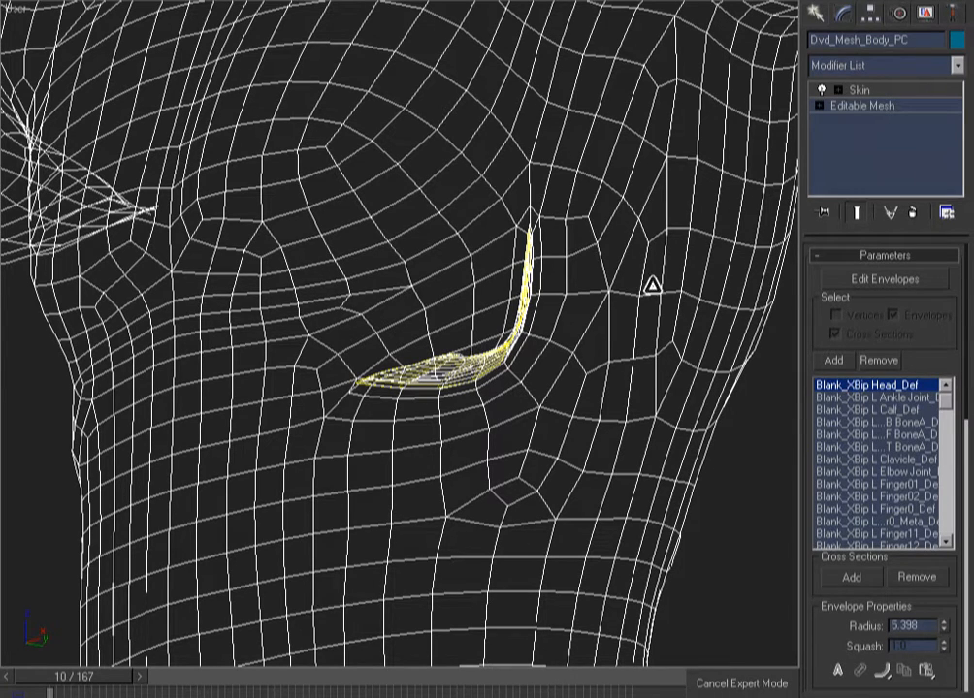
Add an Edit Poly modifier to the body via Mesh Editing > Edit Poly
right_click(648, 303)
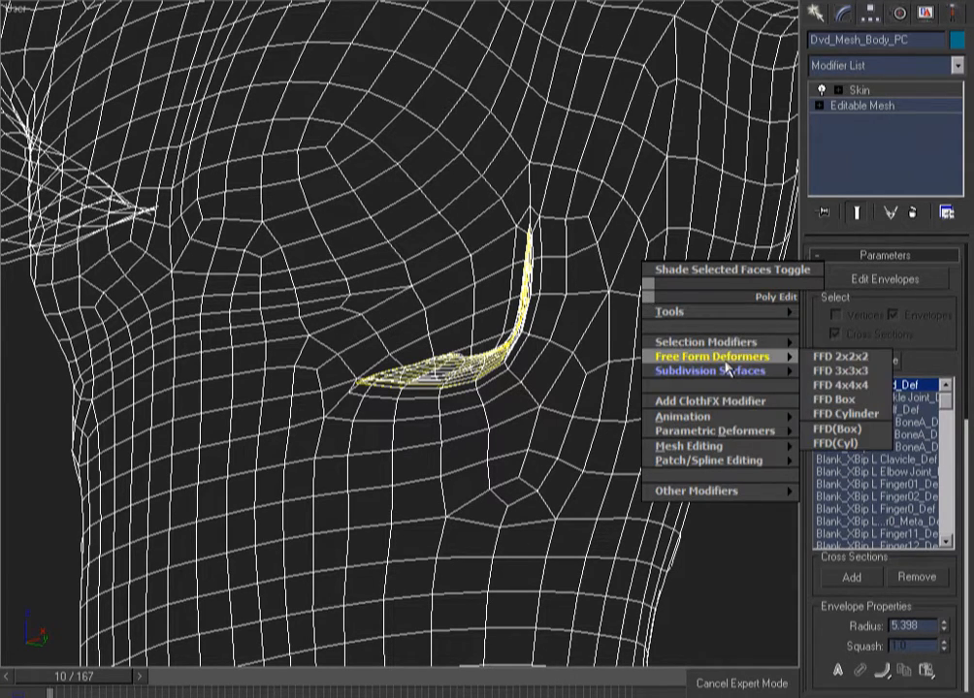
mouse_move(727, 446)
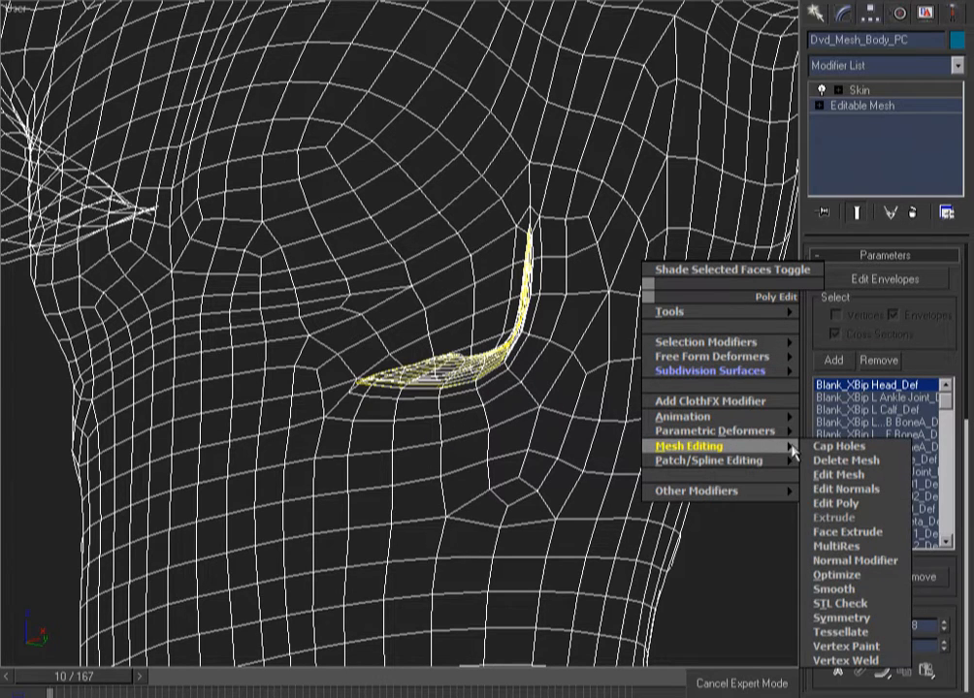
left_click(840, 507)
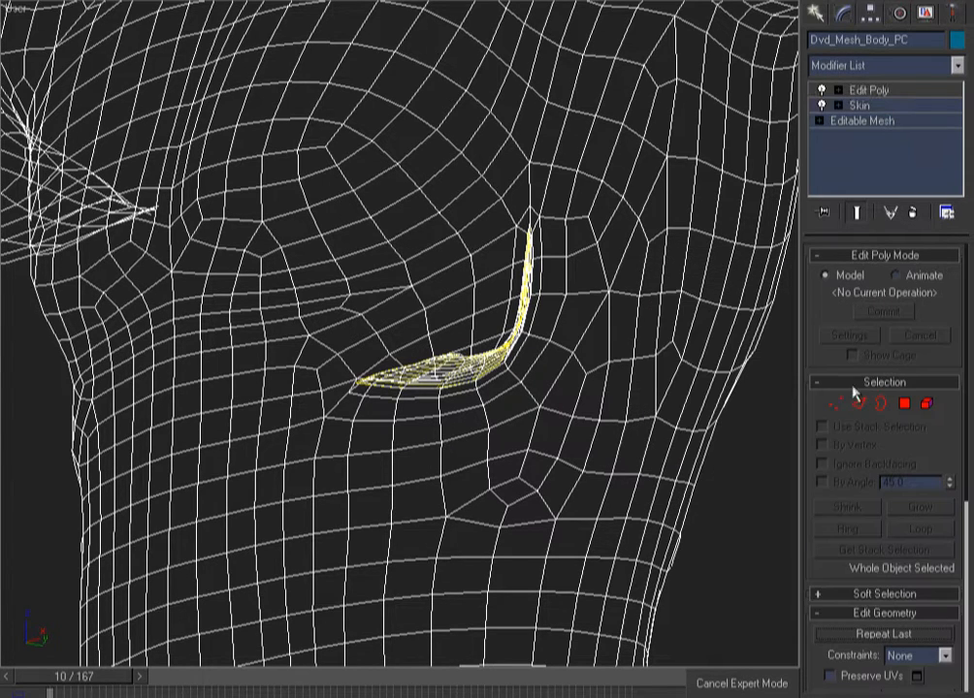
At Polygon level, select a band of polygons below the flap, trying a cancelled lasso selection
left_click(904, 404)
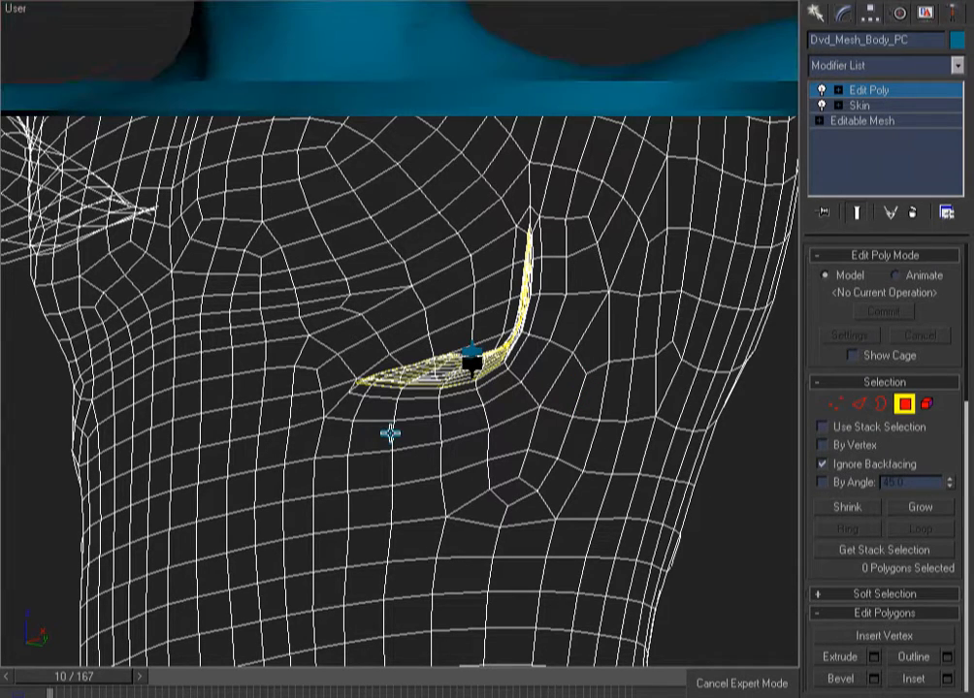
left_click(500, 553)
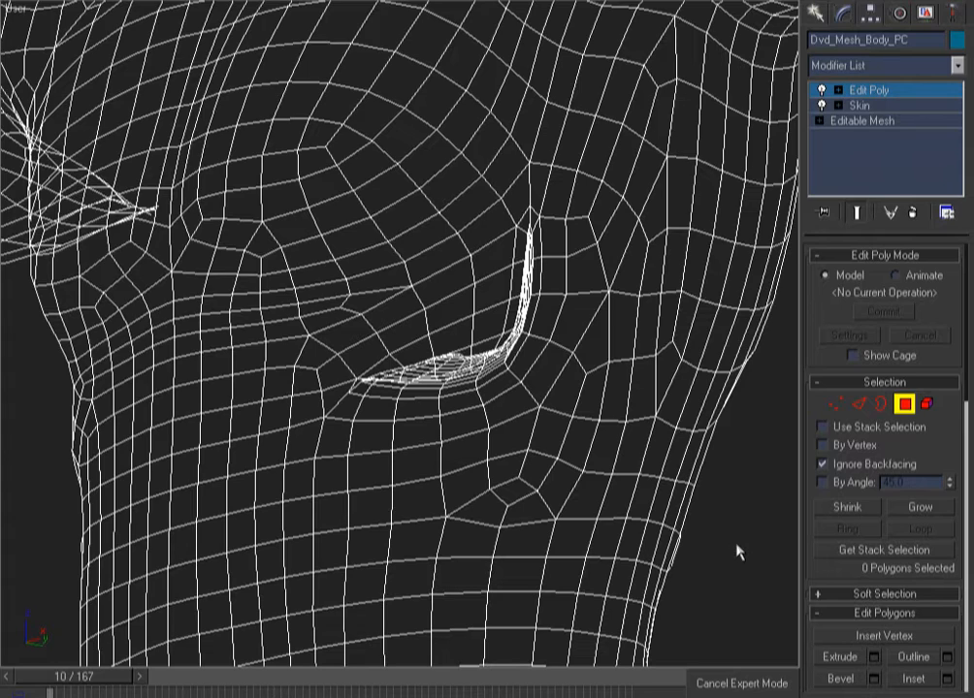
mouse_move(632, 549)
left_mouse_down()
mouse_move(372, 563)
mouse_move(281, 553)
mouse_move(384, 541)
left_mouse_up()
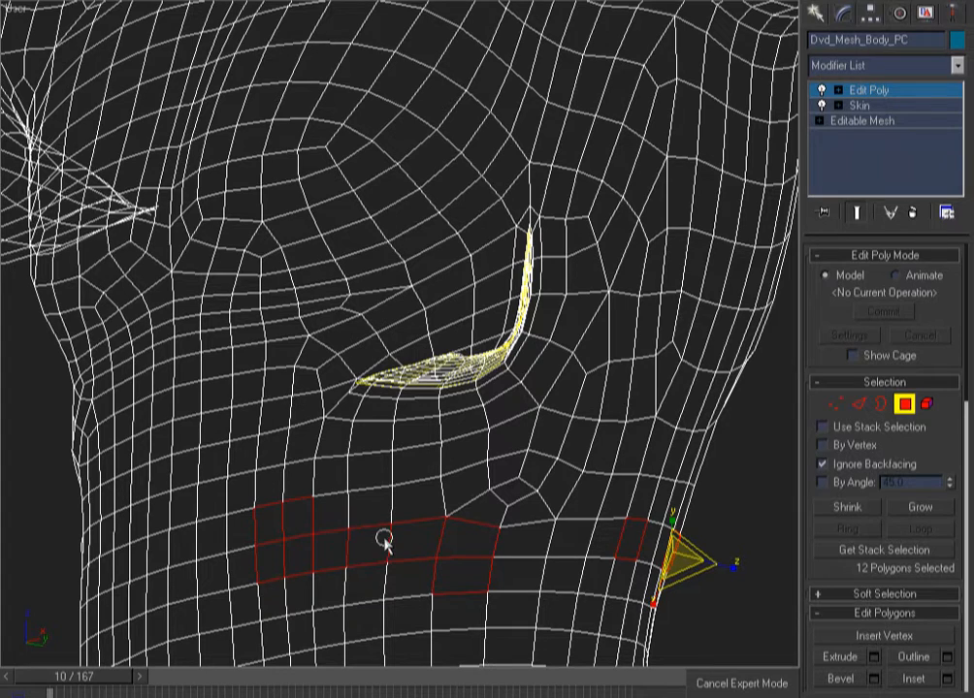
left_click(461, 566, "alt")
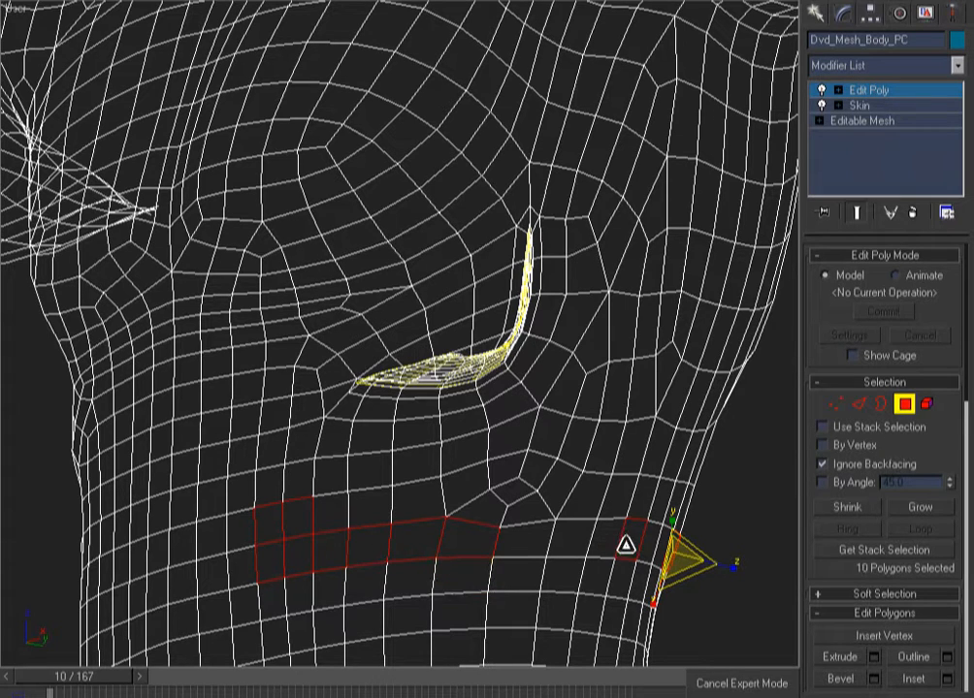
right_click(743, 502, "shift")
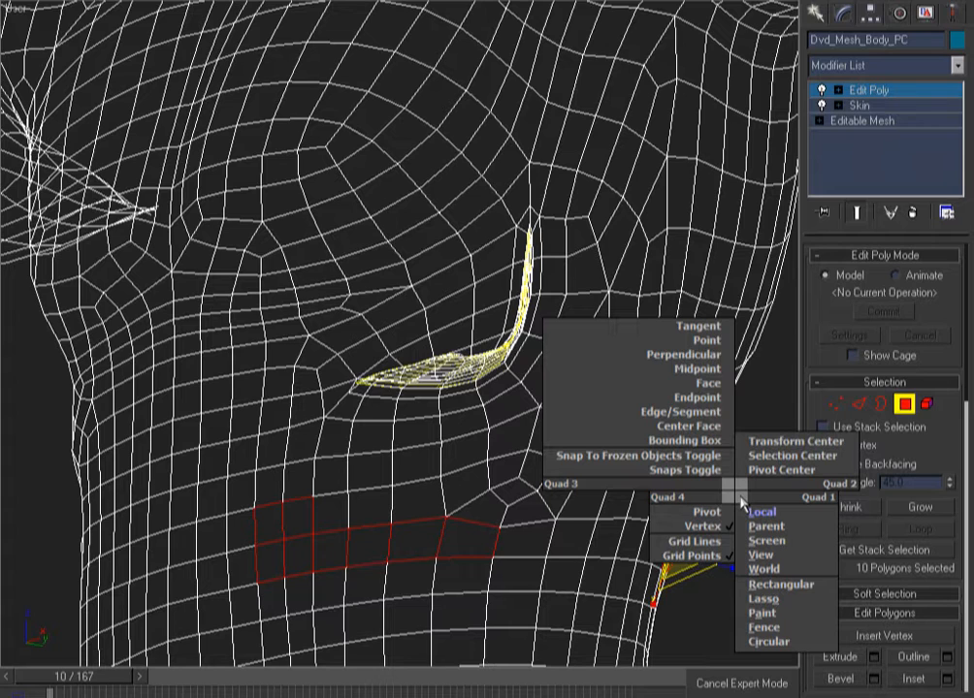
left_click(769, 599)
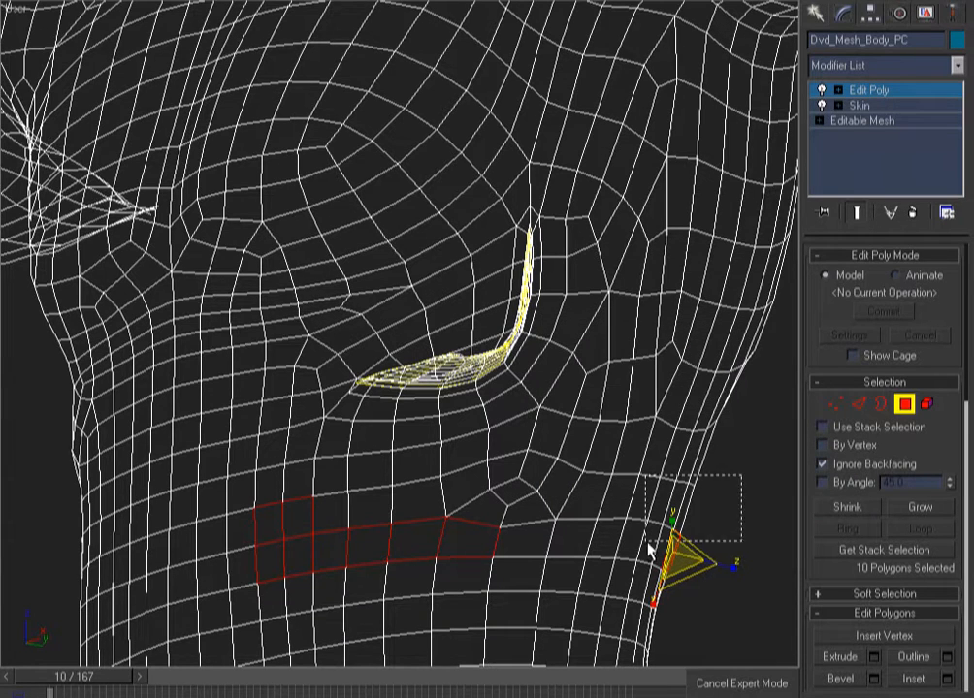
left_click_drag(753, 563, 179, 49)
right_click(178, 50)
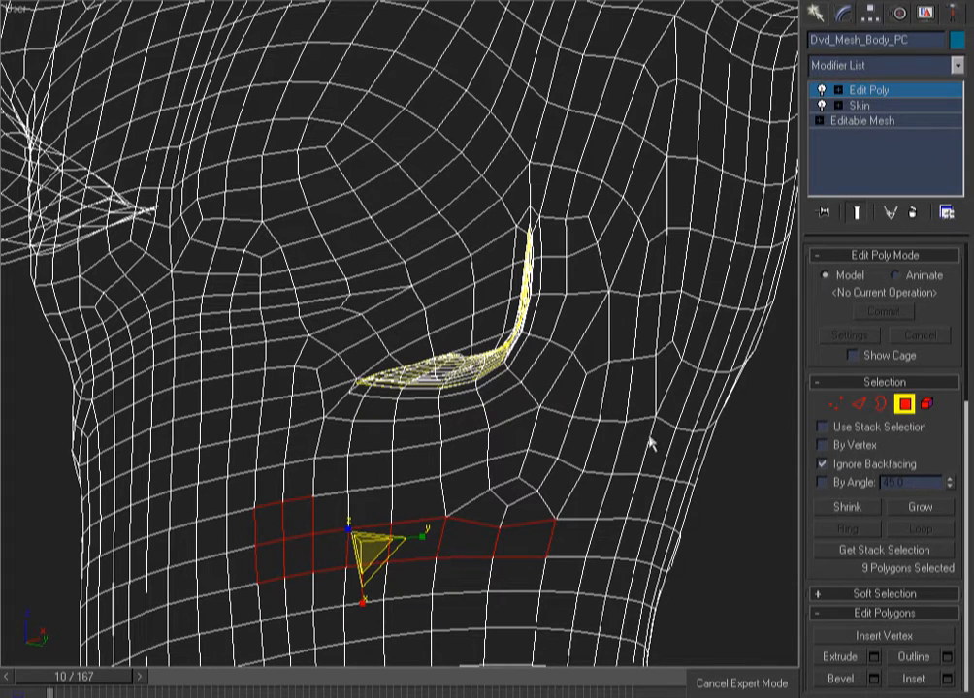
Ctrl-add polygons extending the ring right and up the flap's right side
left_click(578, 544, "ctrl")
left_click(606, 540, "ctrl")
left_click(619, 505, "ctrl")
left_click(638, 445, "ctrl")
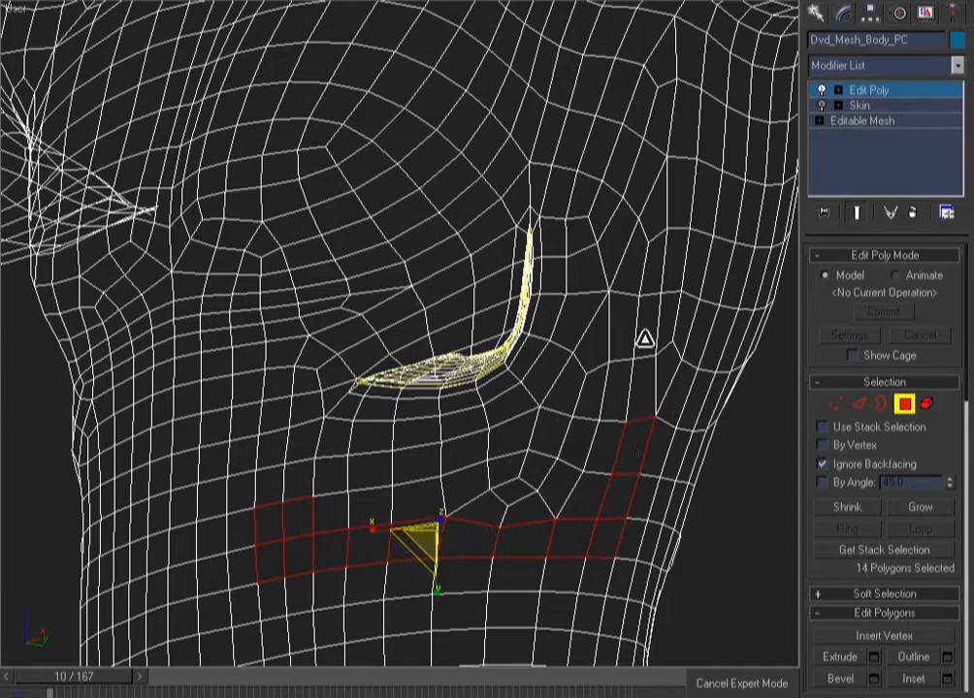
left_click(654, 382, "ctrl")
left_click(680, 324, "ctrl")
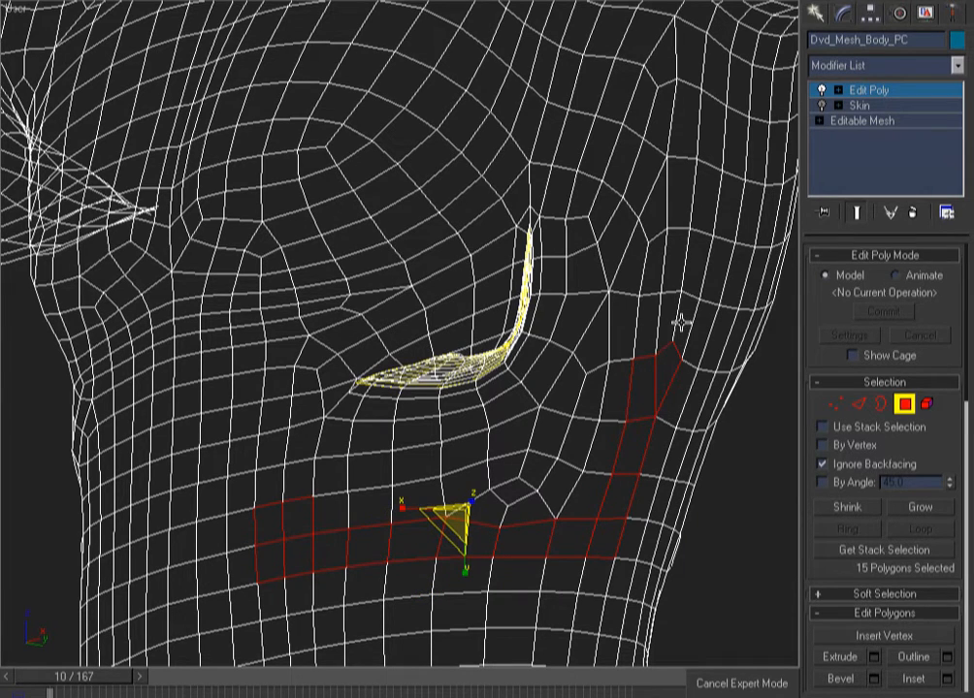
left_click(689, 296, "ctrl")
left_click(693, 262, "ctrl")
left_click(704, 209, "ctrl")
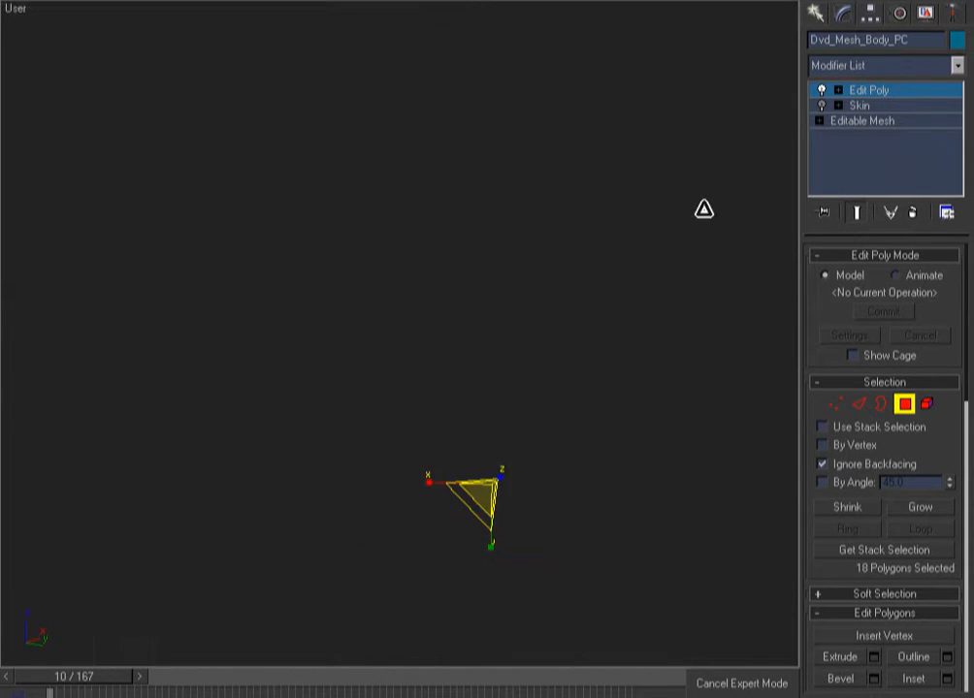
left_click(711, 140, "ctrl")
Extend the polygon ring across the top of the flap toward the upper left
left_click(678, 130, "ctrl")
left_click(657, 117, "ctrl")
left_click(627, 101, "ctrl")
left_click(605, 97, "ctrl")
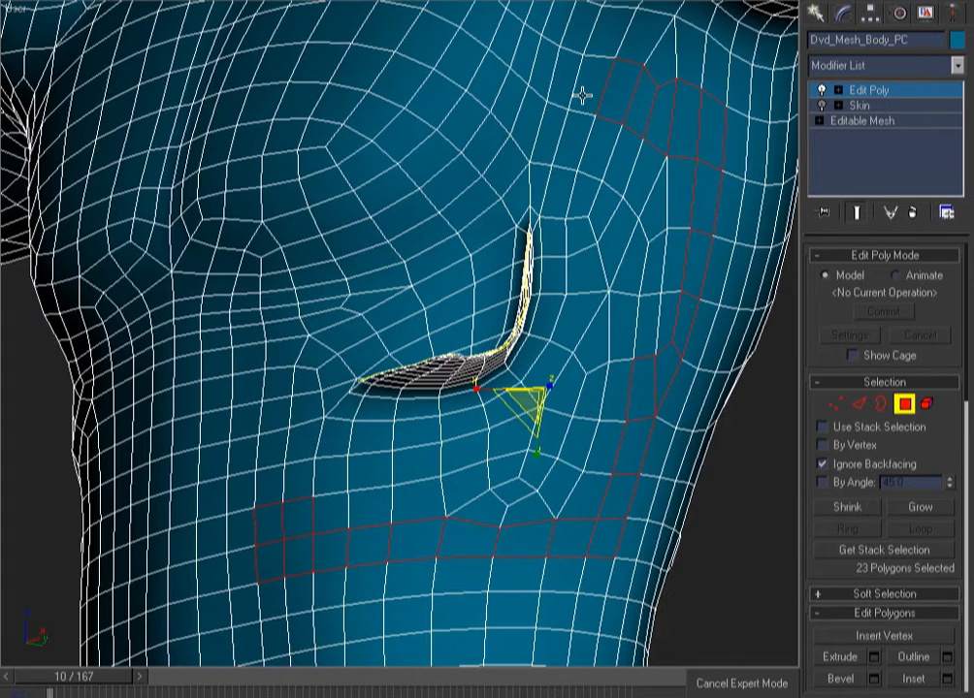
left_click(582, 95, "ctrl")
left_click(562, 89, "ctrl")
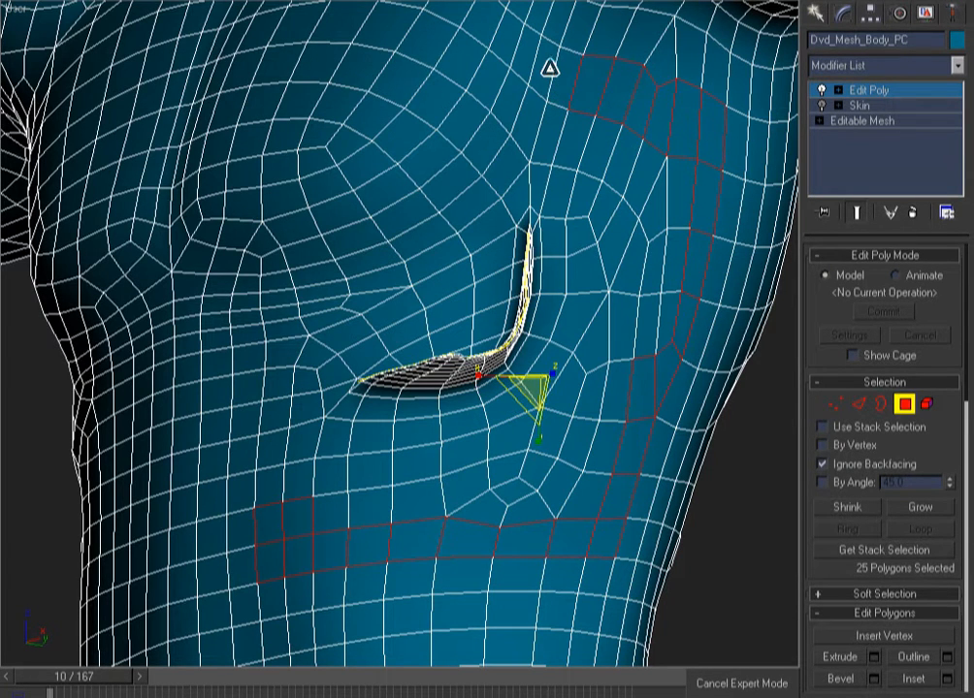
left_click(551, 68, "ctrl")
left_click(534, 94, "ctrl")
left_click(476, 208, "ctrl")
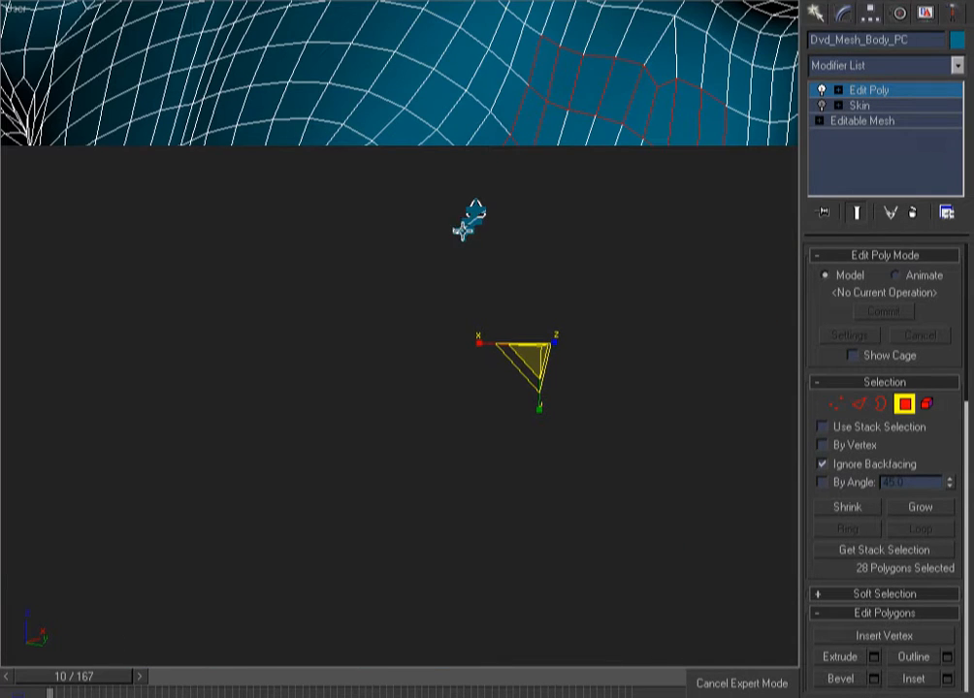
left_click(463, 208, "ctrl")
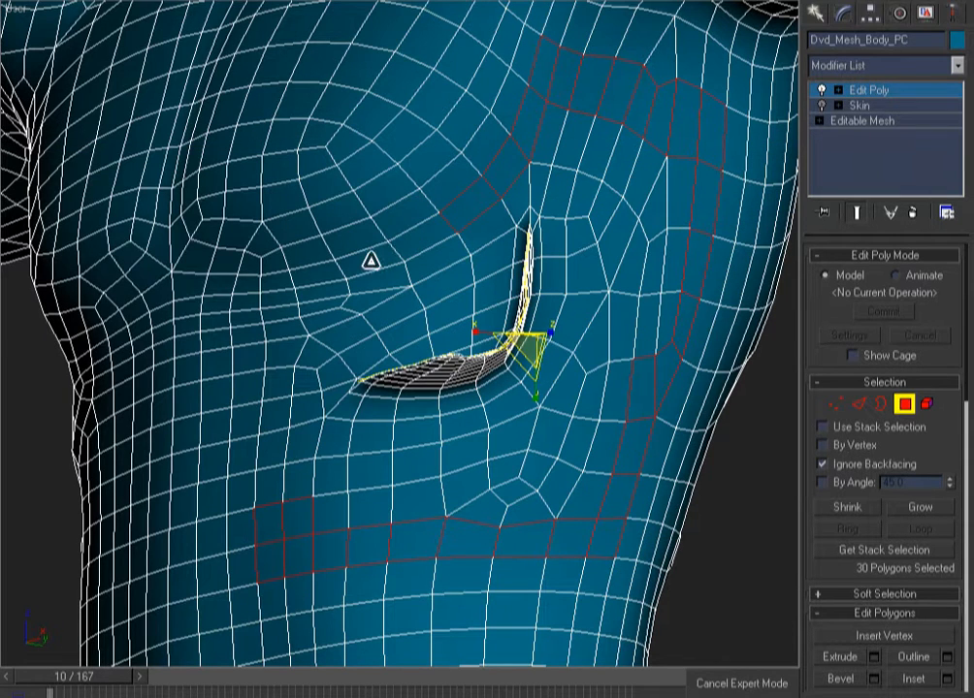
Extend the ring down the left side to close the 41-polygon loop, then check it in wireframe
left_click(372, 260, "ctrl")
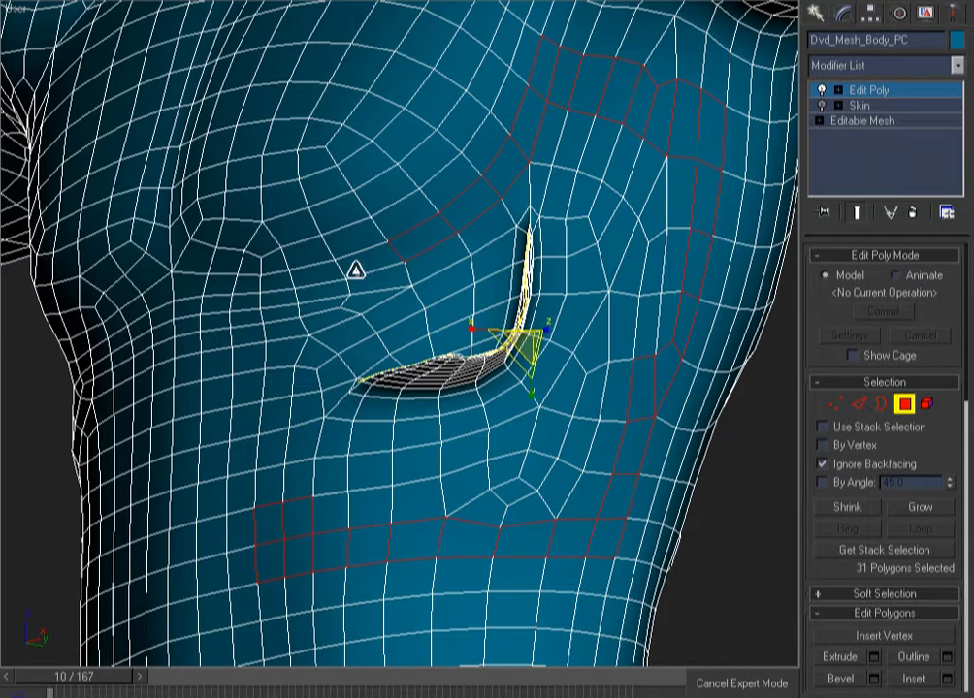
left_click(272, 283, "ctrl")
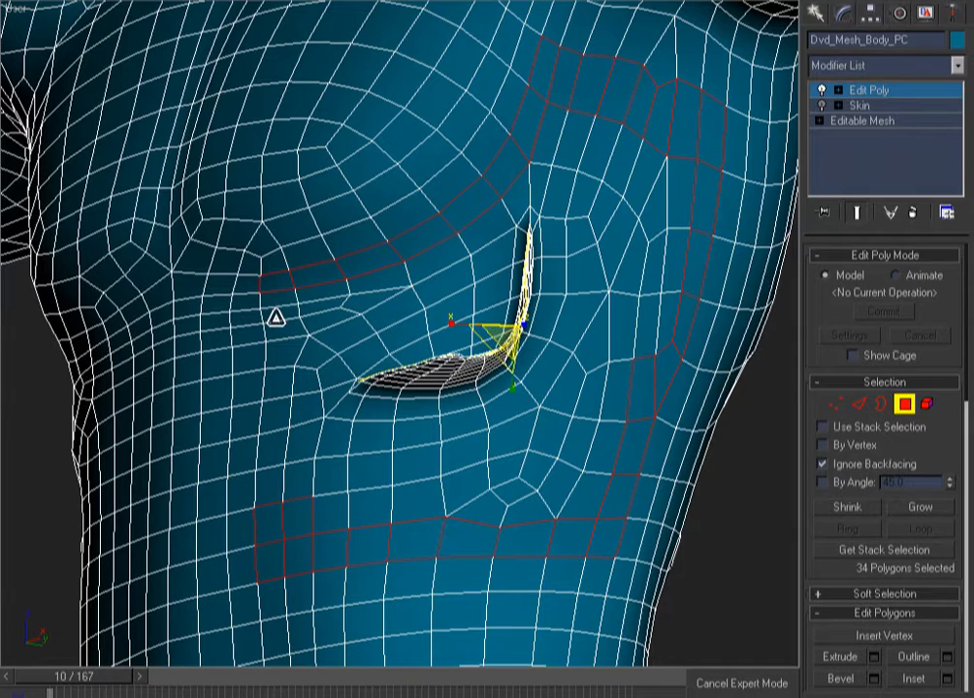
left_click(277, 316, "ctrl")
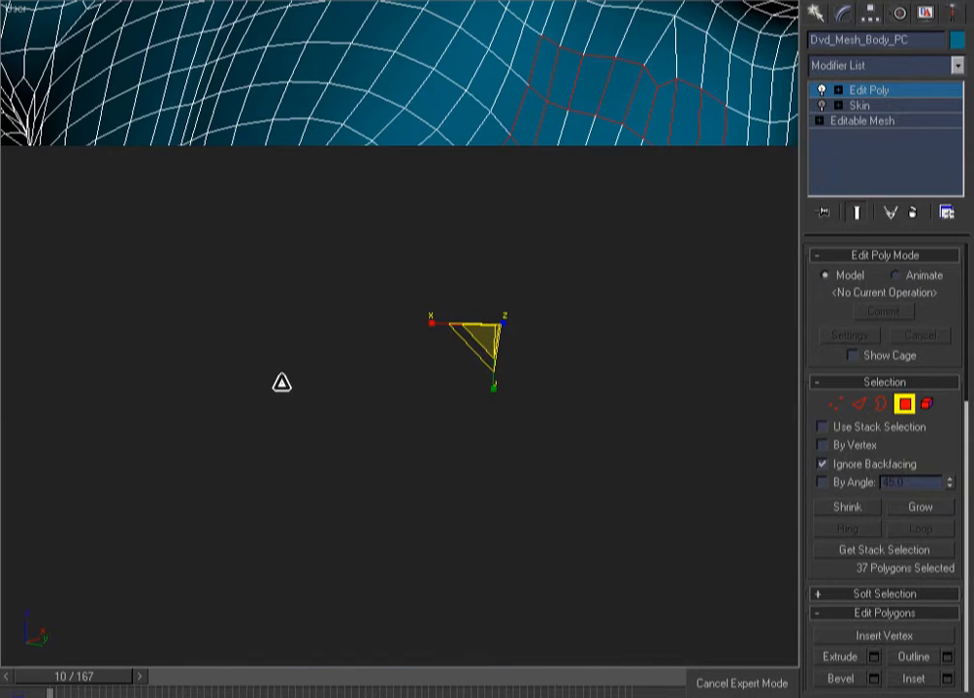
left_click(280, 384, "ctrl")
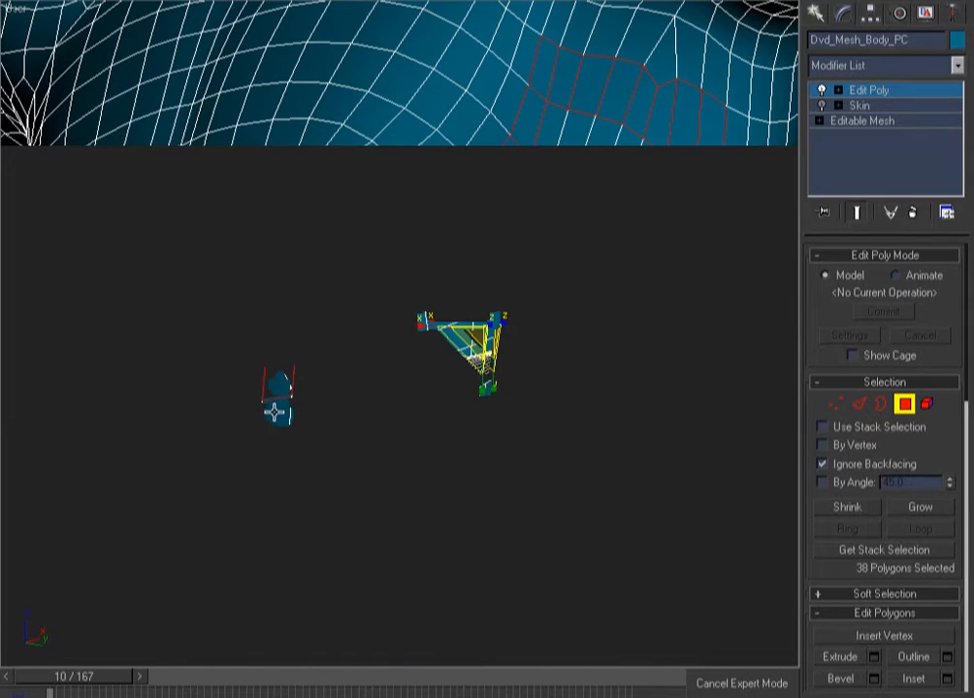
left_click(272, 446, "ctrl")
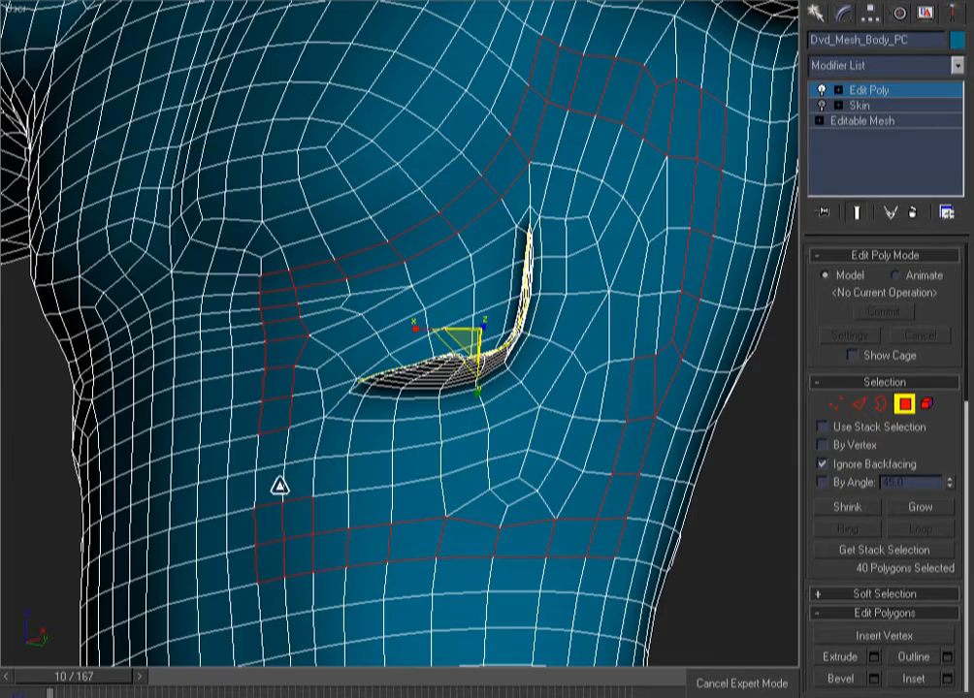
left_click(273, 484, "ctrl")
key("F3")
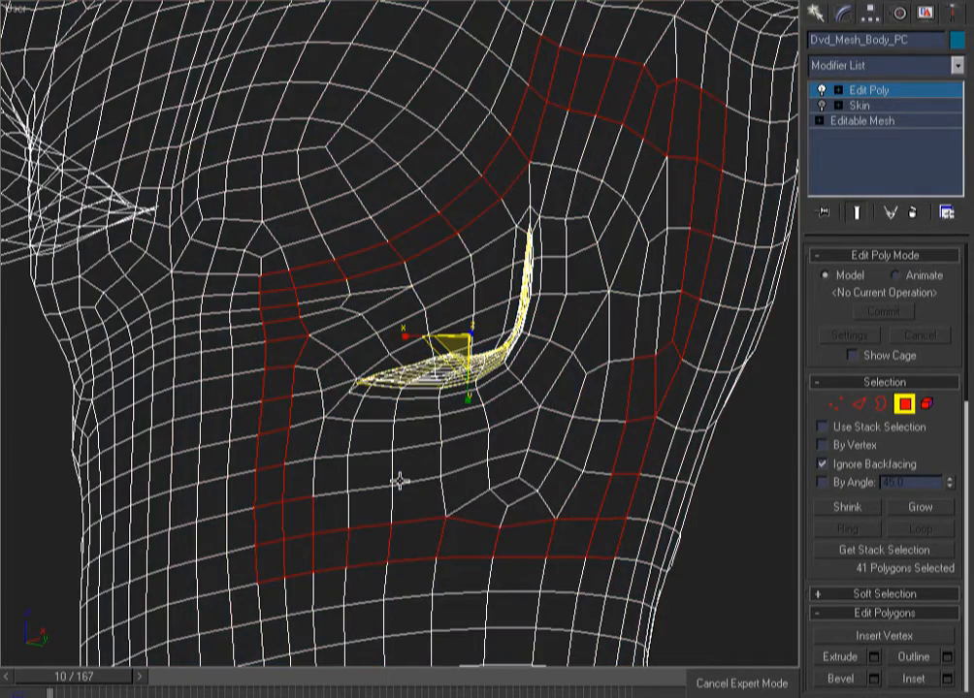
mouse_move(432, 496)
middle_mouse_down("alt")
mouse_move(563, 510)
mouse_move(319, 504)
mouse_move(445, 503)
middle_mouse_up("alt")
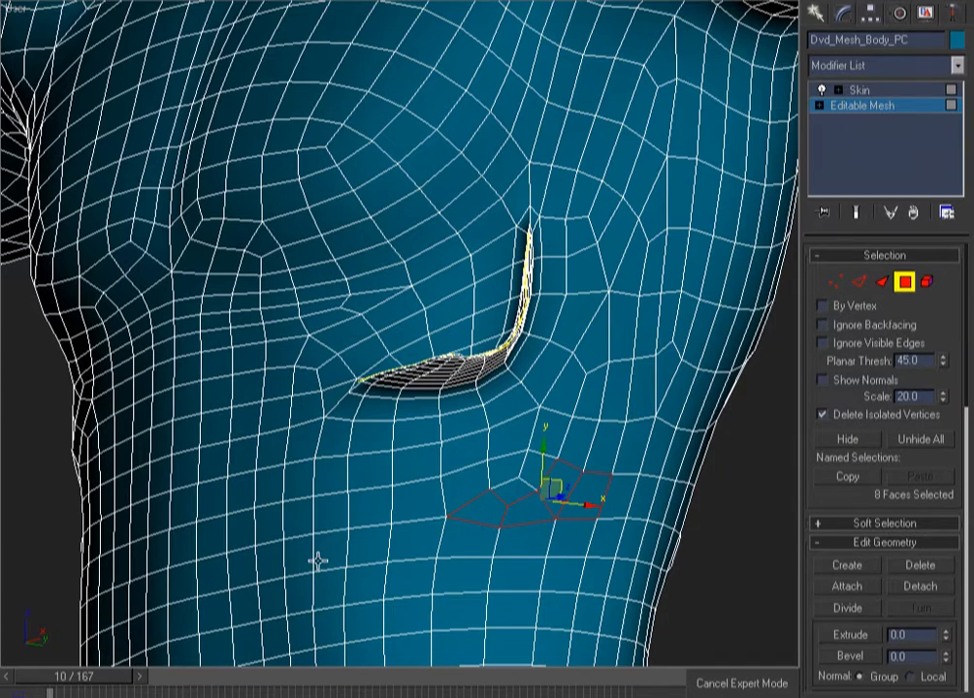
Add faces along the strip below the flap and up its right side
left_click(313, 557, "ctrl")
left_click(344, 553, "ctrl")
left_click(379, 550, "ctrl")
left_click(417, 543, "ctrl")
left_click(471, 537, "ctrl")
left_click(516, 539, "ctrl")
left_click(561, 535, "ctrl")
left_click(623, 506, "ctrl")
left_click(626, 464, "ctrl")
left_click(655, 436, "ctrl")
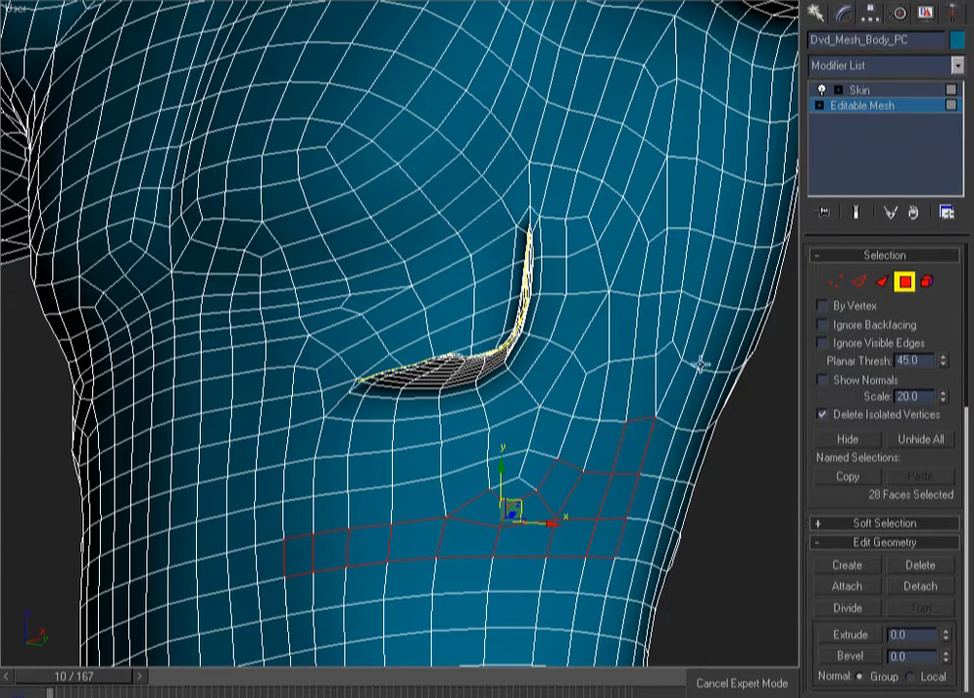
left_click(641, 408, "ctrl")
Extend the face selection up the right side and across the top right of the flap
left_click(669, 342, "ctrl")
left_click(677, 323, "ctrl")
left_click(704, 269, "ctrl")
left_click(703, 212, "ctrl")
left_click(682, 209, "ctrl")
left_click(671, 254, "ctrl")
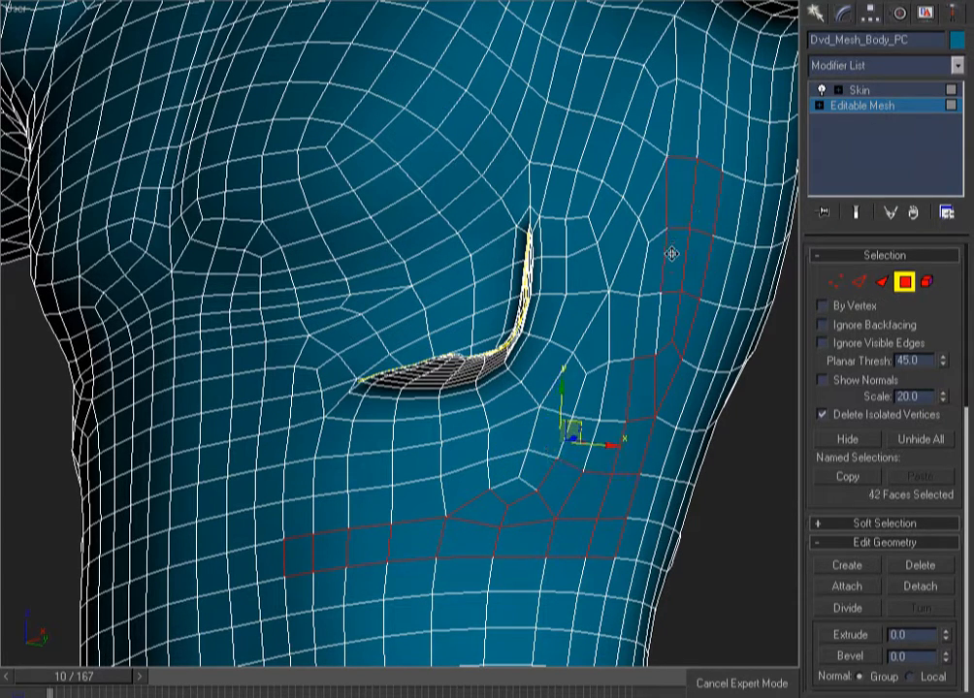
left_click(643, 257, "ctrl")
left_click(624, 262, "ctrl")
left_click(626, 287, "ctrl")
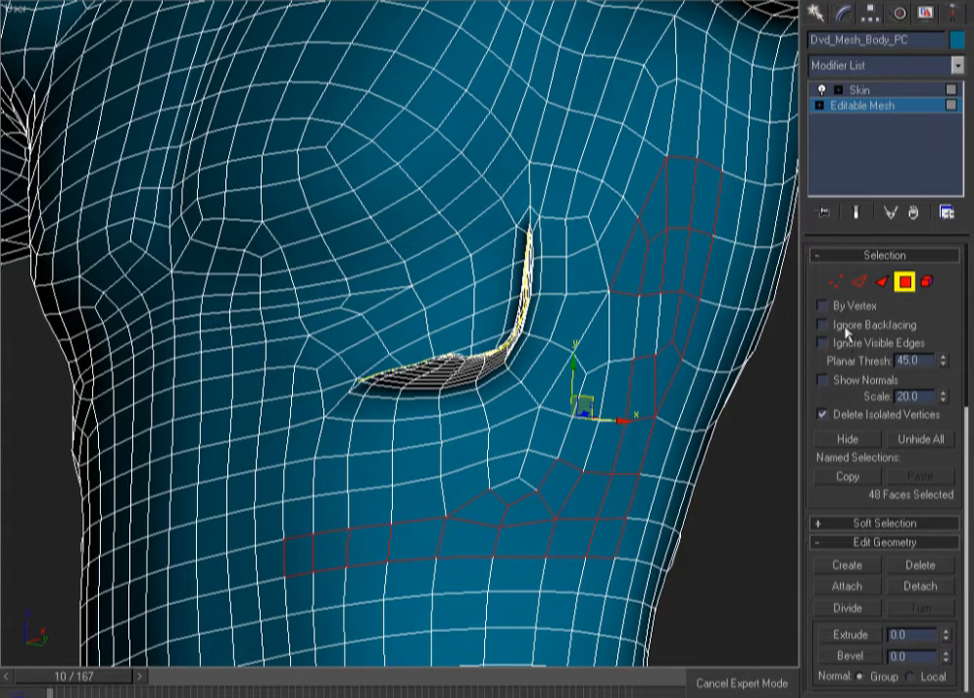
key("F3")
key("F3")
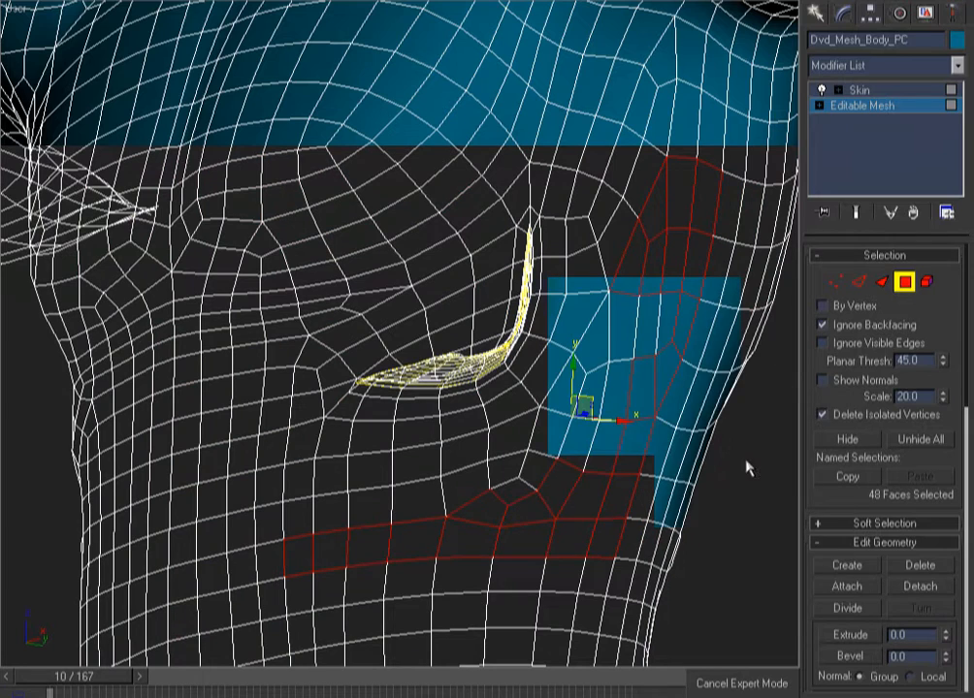
Enable Ignore Backfacing, paint-select faces around the flap, and remove stray right-edge faces
left_click(774, 539)
mouse_move(722, 432)
left_mouse_down()
mouse_move(709, 303)
mouse_move(665, 187)
mouse_move(511, 133)
mouse_move(324, 270)
mouse_move(595, 201)
mouse_move(639, 285)
mouse_move(600, 394)
mouse_move(540, 507)
mouse_move(323, 576)
mouse_move(261, 476)
mouse_move(262, 311)
mouse_move(282, 250)
mouse_move(356, 226)
mouse_move(462, 147)
mouse_move(508, 82)
mouse_move(578, 98)
mouse_move(662, 147)
mouse_move(709, 159)
mouse_move(722, 214)
mouse_move(594, 583)
mouse_move(487, 579)
mouse_move(621, 436)
mouse_move(567, 242)
mouse_move(562, 299)
mouse_move(469, 439)
mouse_move(287, 444)
mouse_move(531, 406)
mouse_move(359, 492)
mouse_move(307, 416)
mouse_move(311, 267)
mouse_move(369, 253)
mouse_move(387, 216)
mouse_move(447, 282)
mouse_move(331, 349)
mouse_move(253, 278)
mouse_move(457, 196)
mouse_move(640, 214)
left_mouse_up()
left_click(691, 427, "alt")
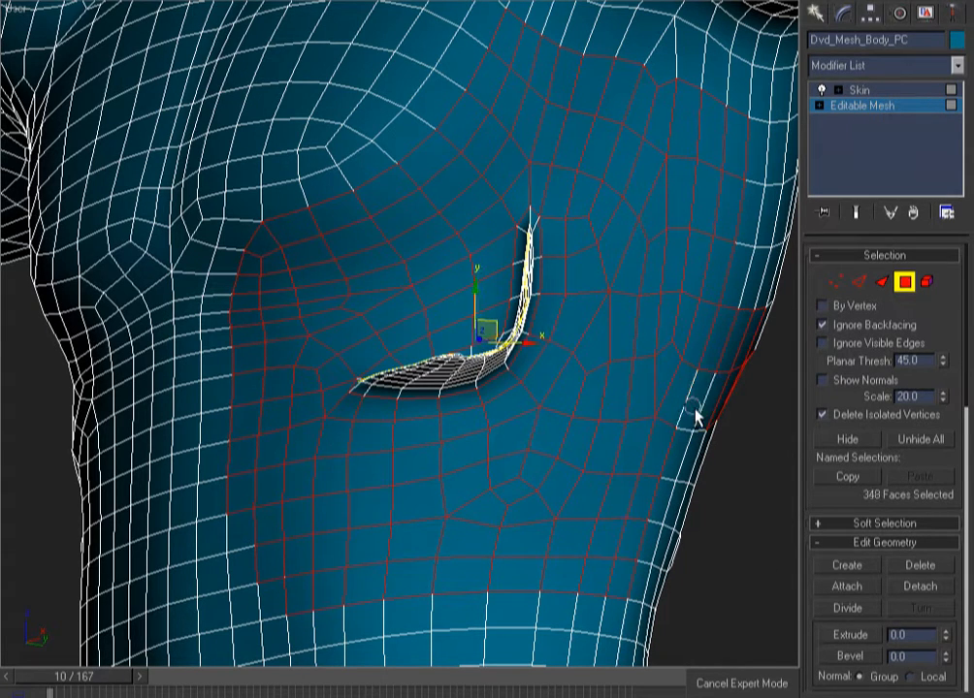
left_click(731, 332, "alt")
left_click(743, 347, "alt")
left_click(733, 390, "alt")
left_click(671, 392, "ctrl")
key("F3")
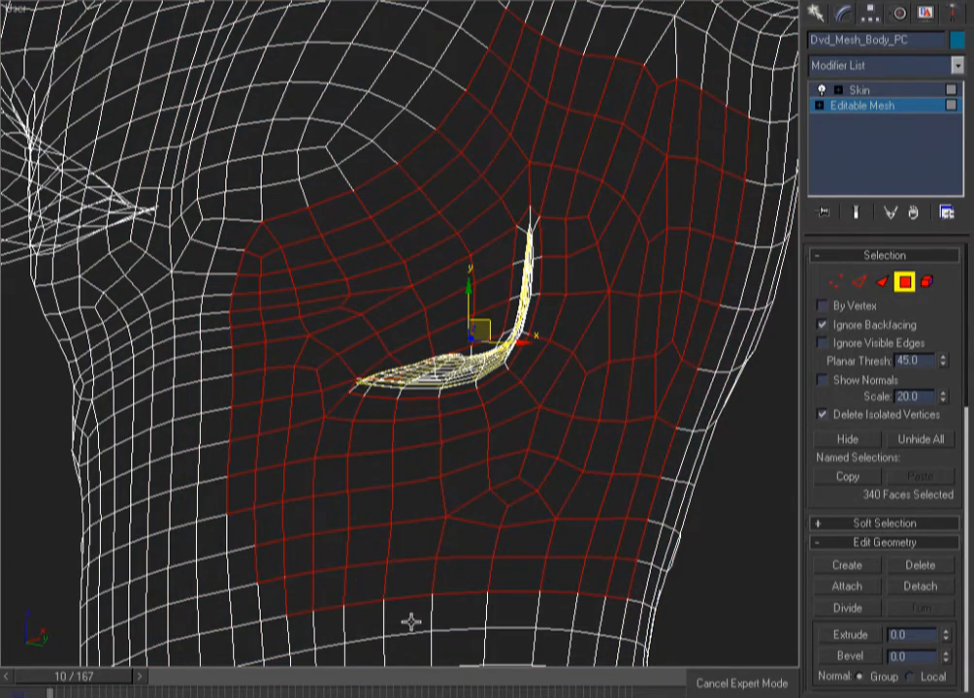
Add faces at the patch's lower left and orbit to inspect the roughly 348-face patch
left_click(252, 522, "ctrl")
left_click(250, 602, "ctrl")
left_click(250, 602, "ctrl")
left_click(267, 609, "ctrl")
middle_click_drag(330, 486, 374, 450, "alt")
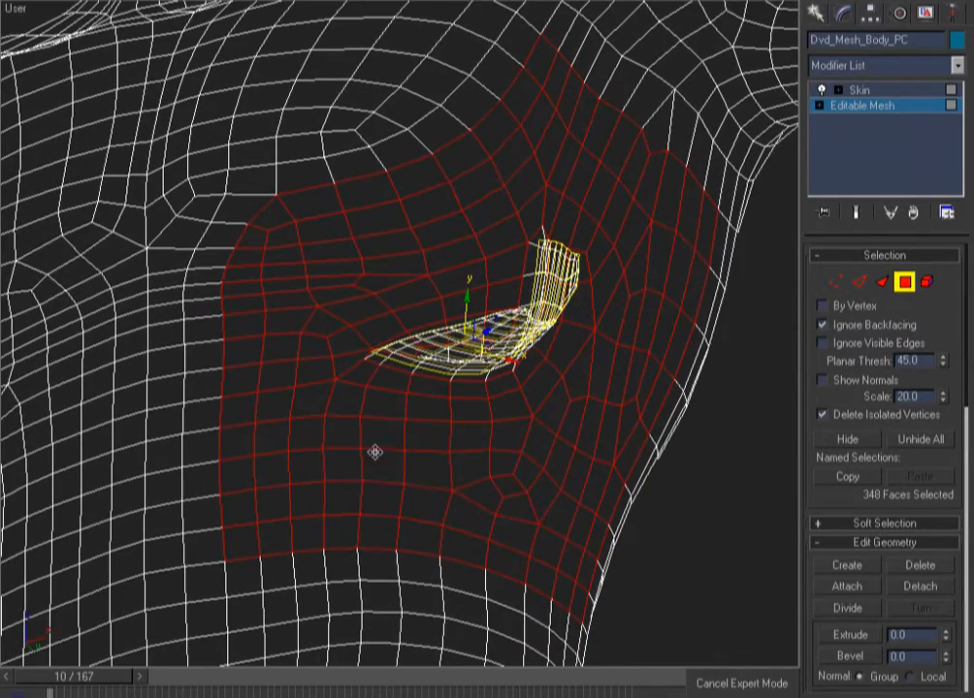
Detach the selected faces as a clone named Object02, select it, and isolate it
left_click(906, 588)
left_click(442, 383)
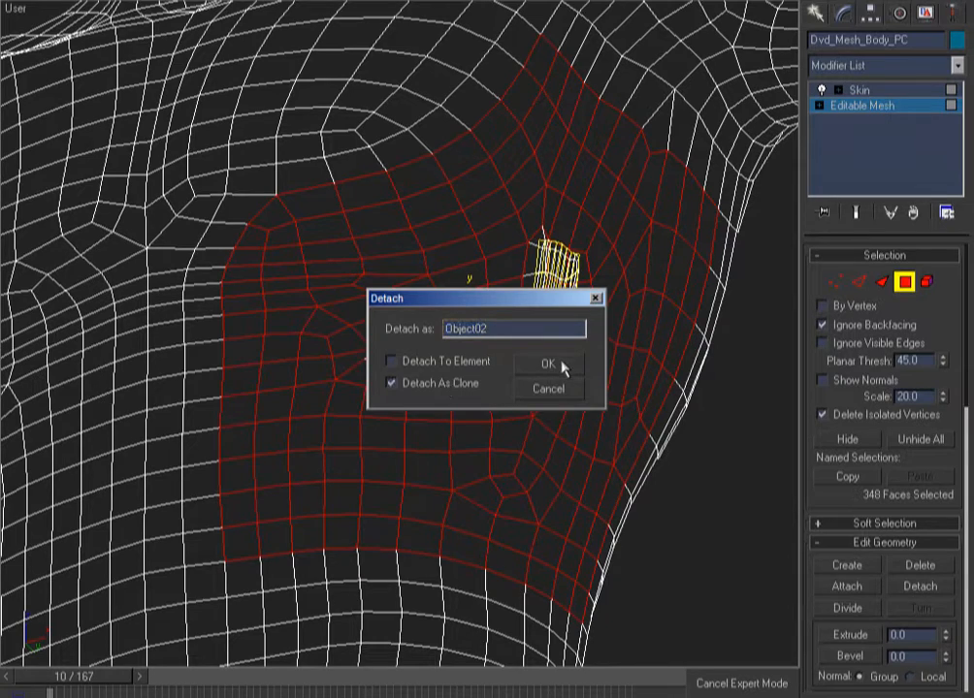
left_click(559, 365)
left_click(904, 282)
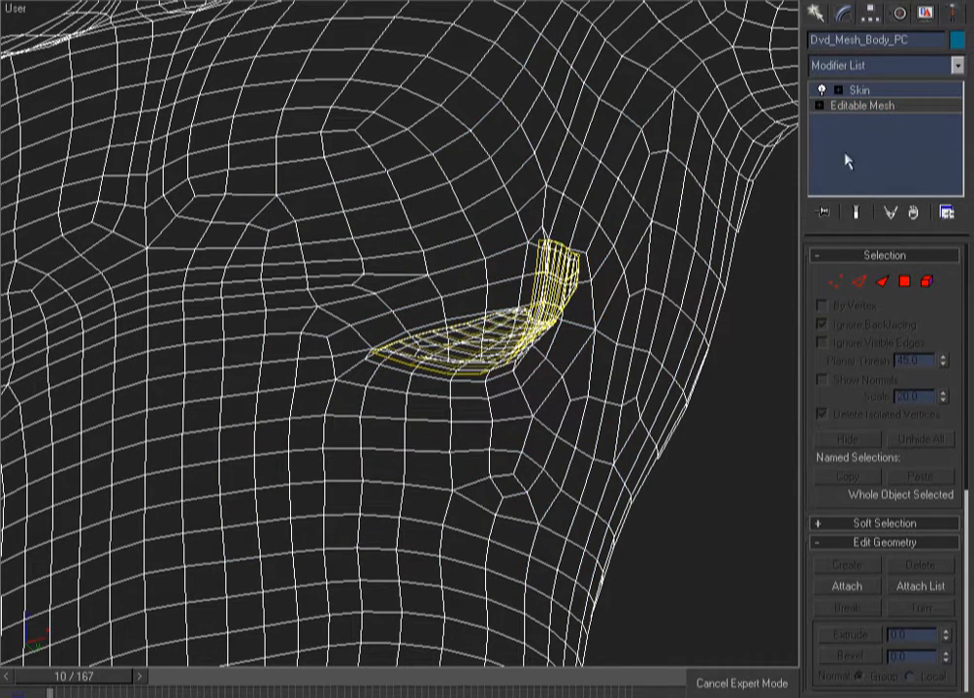
left_click(745, 424)
left_click(648, 234)
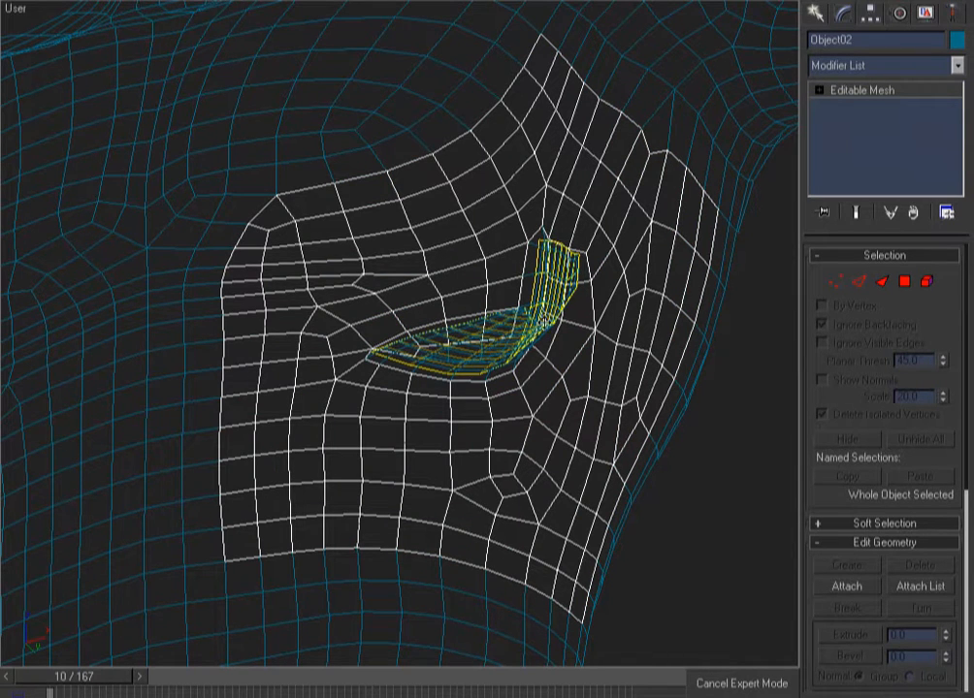
key("alt+q")
Preview the Object02 patch shaded and orbit around it, toggling isolation
key("F3")
key("F3")
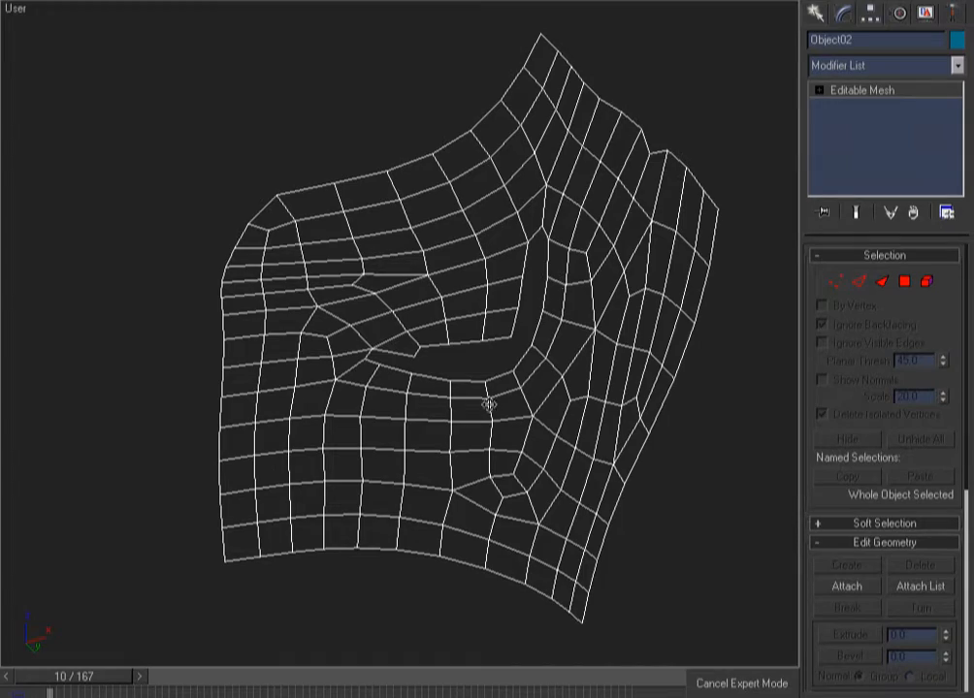
key("alt+q")
key("alt+q")
middle_click_drag(459, 347, 380, 366, "alt")
key("alt+q")
middle_click_drag(475, 379, 496, 393, "alt")
key("alt+q")
Convert the chest patch Object02 to an Editable Poly
left_click(837, 281)
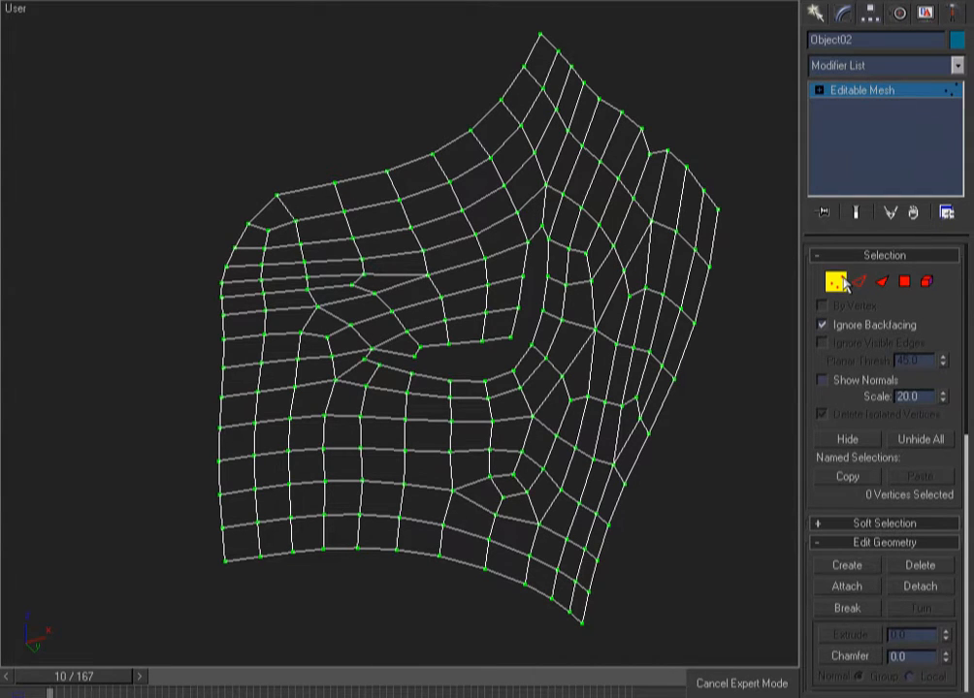
left_click(910, 282)
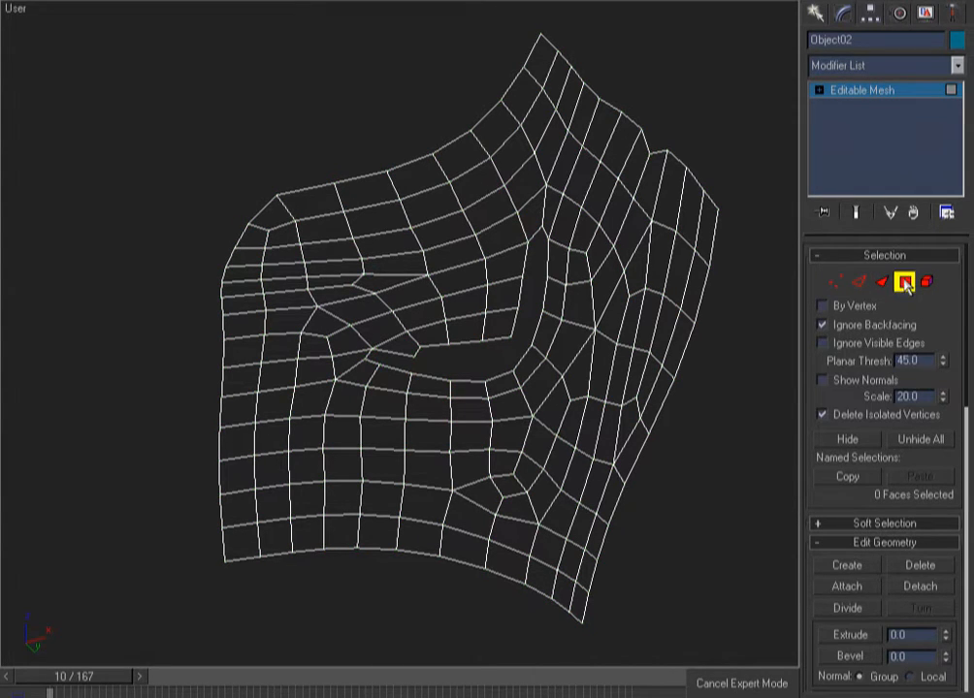
right_click(848, 92)
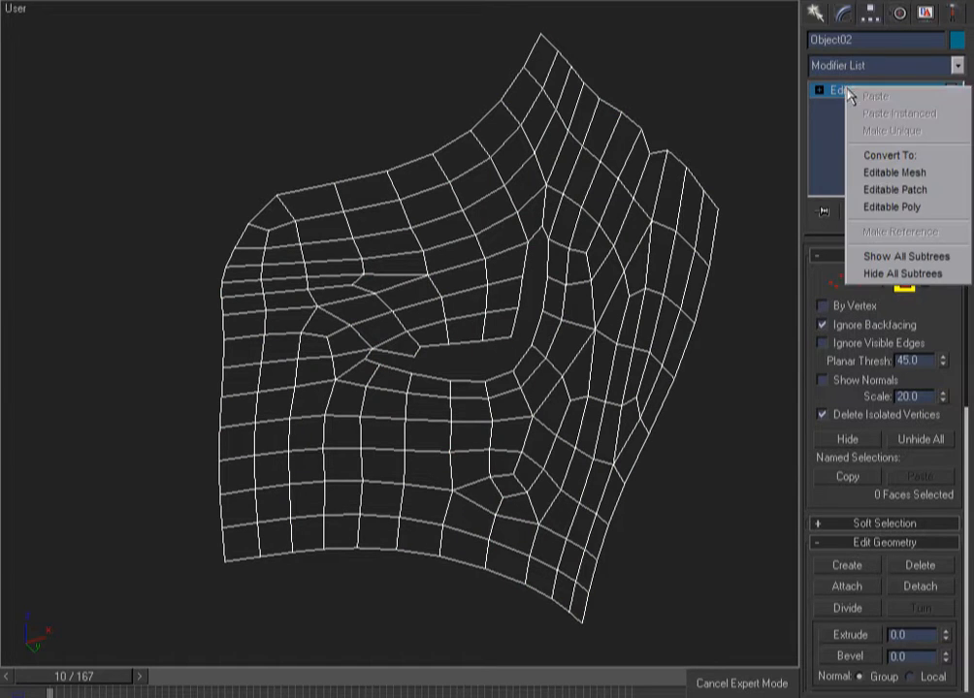
left_click(882, 207)
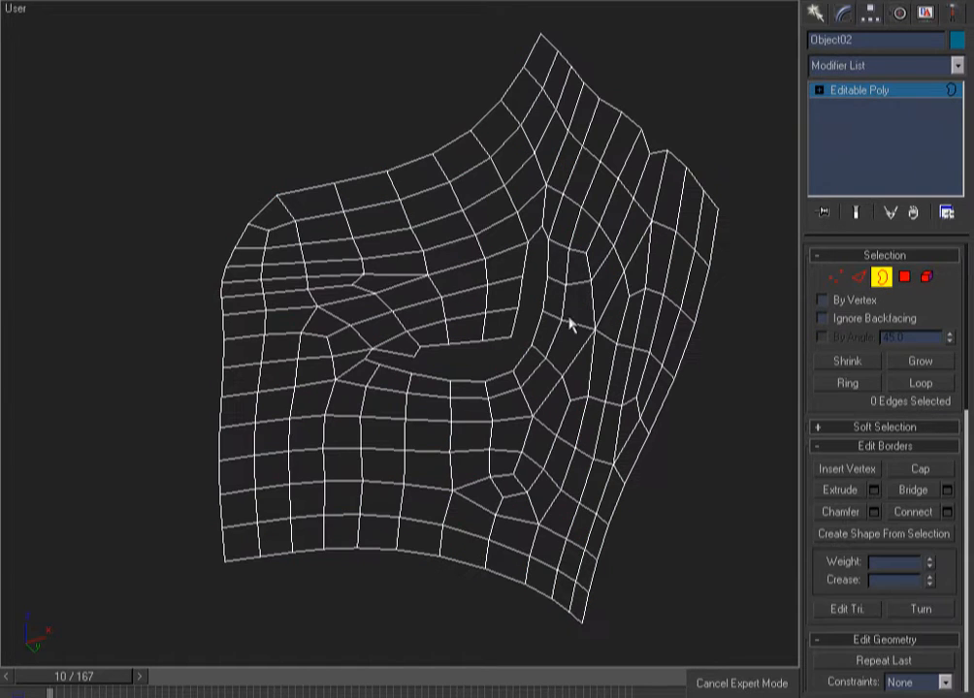
Select the slit's border, Cut new edges around it, then leave Border level
left_click(531, 347)
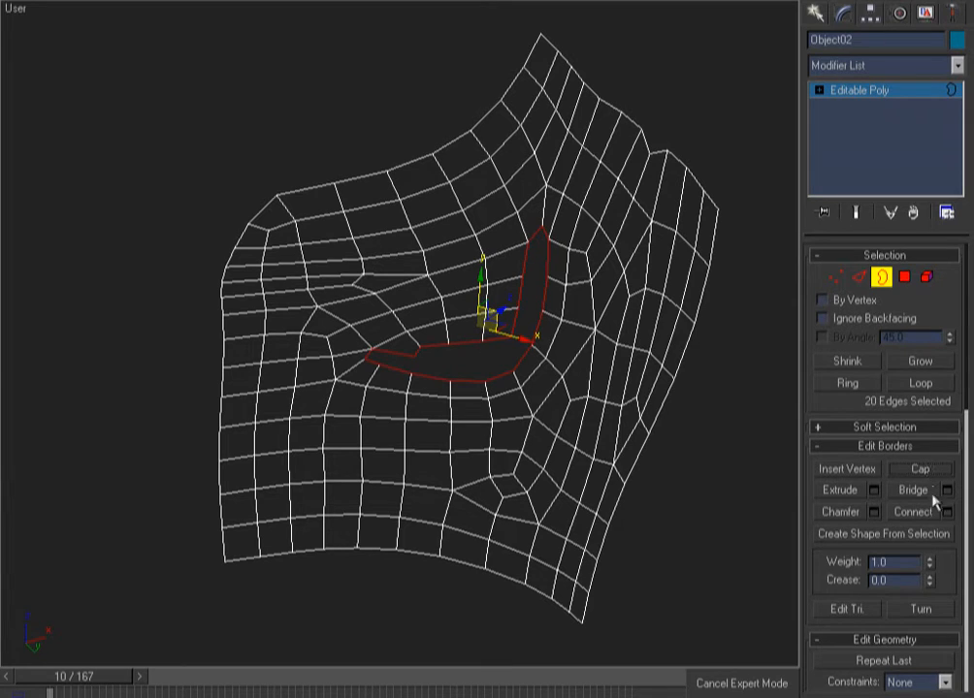
key("F3")
left_click_drag(946, 578, 921, 400)
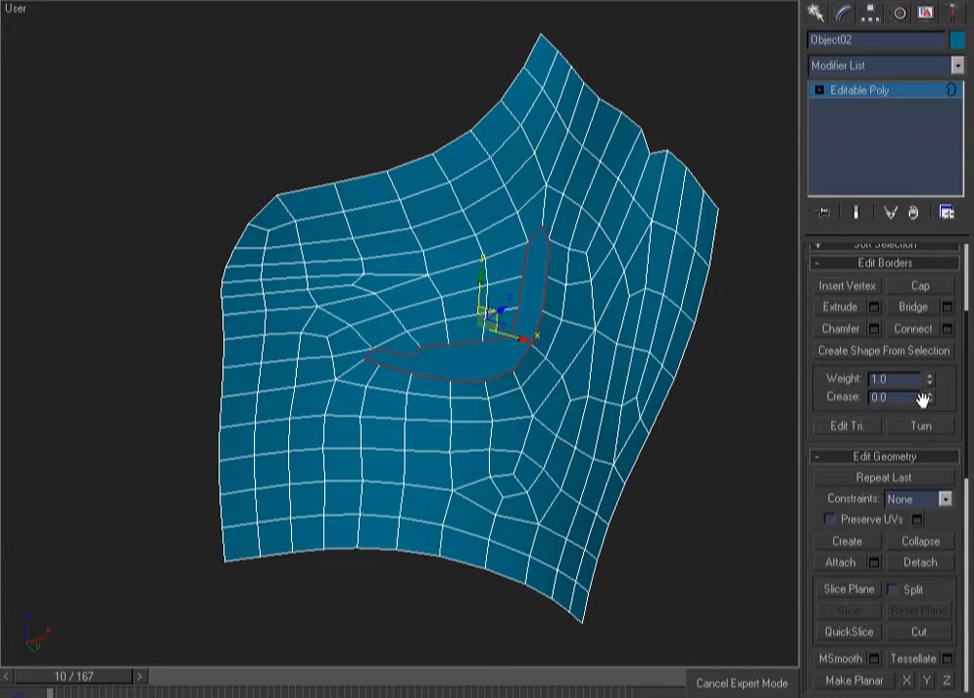
left_click(919, 632)
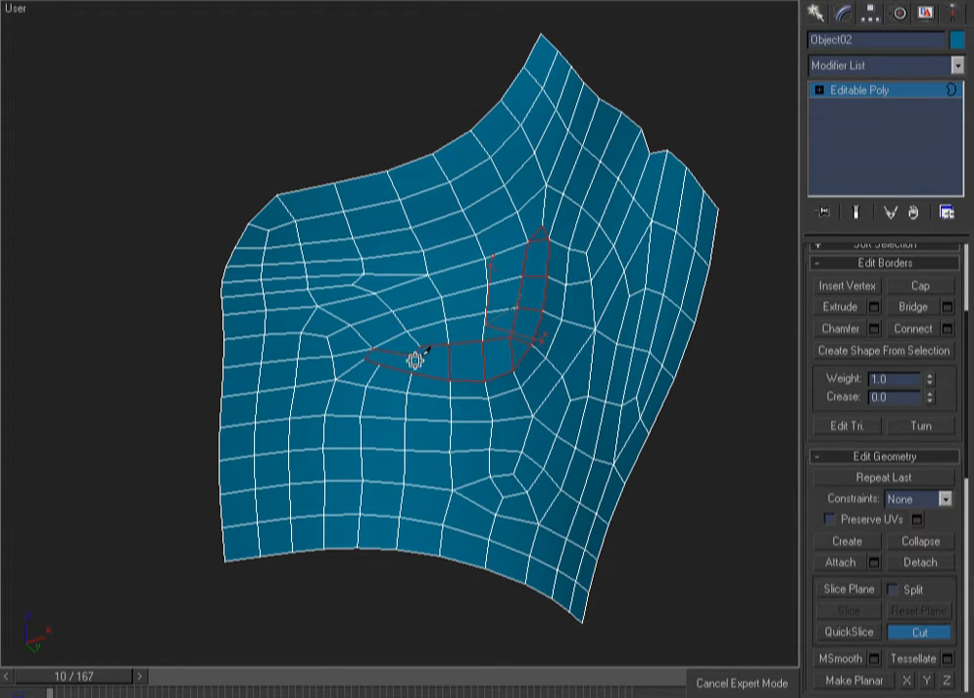
left_click(446, 379)
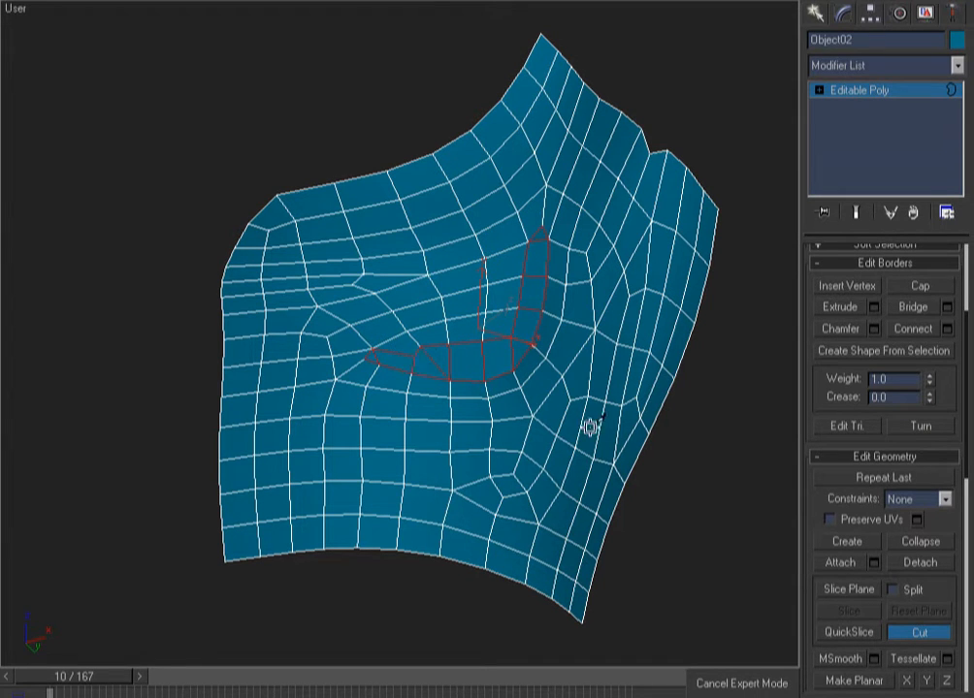
right_click(705, 417)
left_click(821, 94)
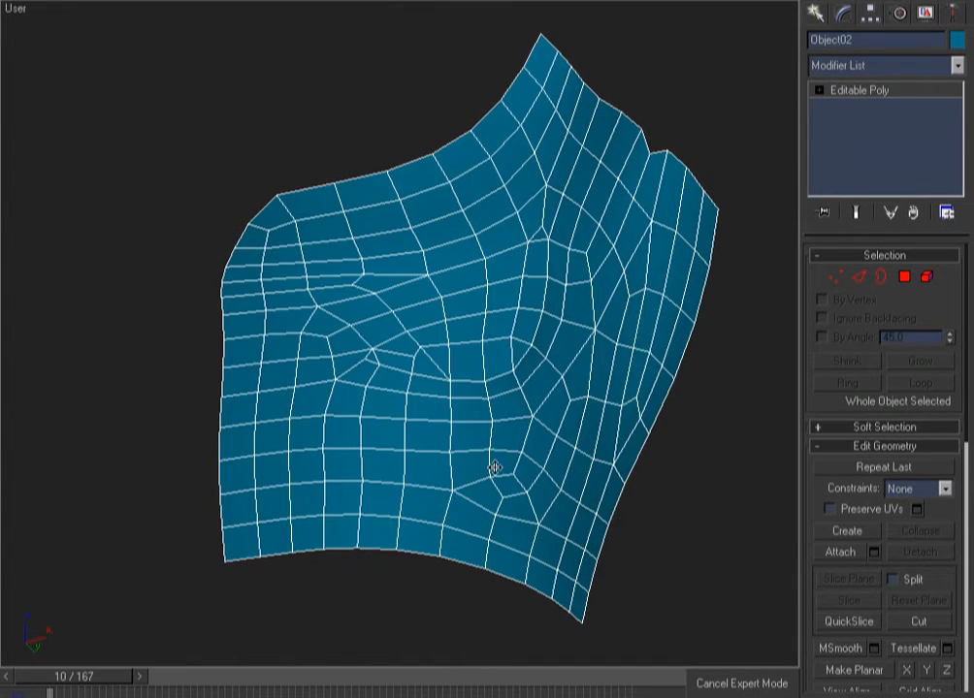
middle_click_drag(495, 467, 530, 508, "alt")
Select Dvd_Mesh_Body_PC and set its object colour to blue
key("alt+q")
mouse_move(678, 447)
middle_mouse_down("alt")
mouse_move(715, 552)
mouse_move(646, 417)
middle_mouse_up("alt")
key("F3")
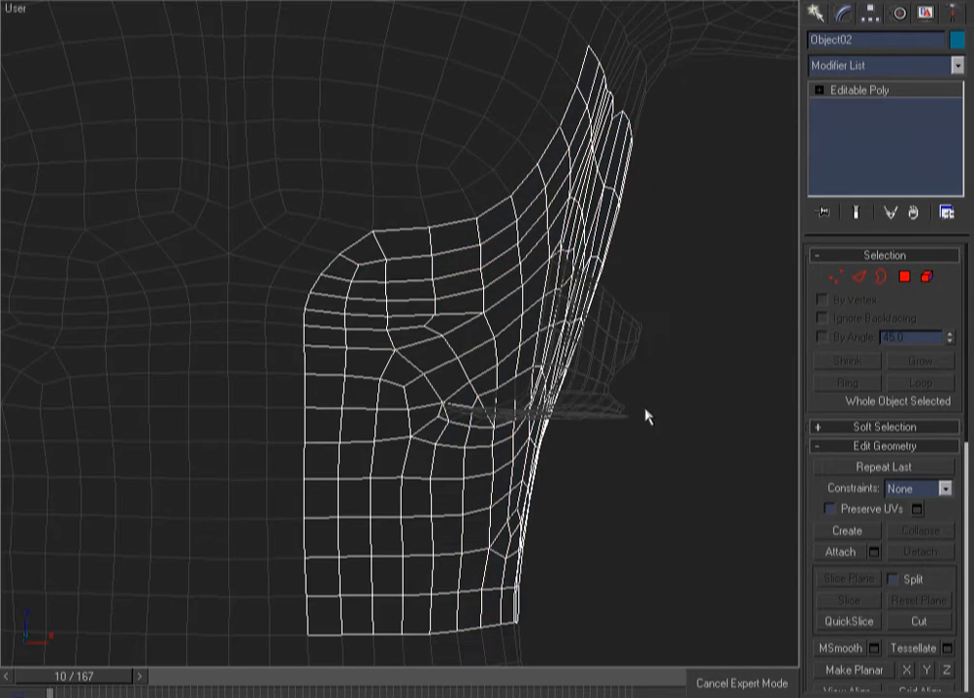
left_click(685, 320)
key("7")
key("F3")
key("F3")
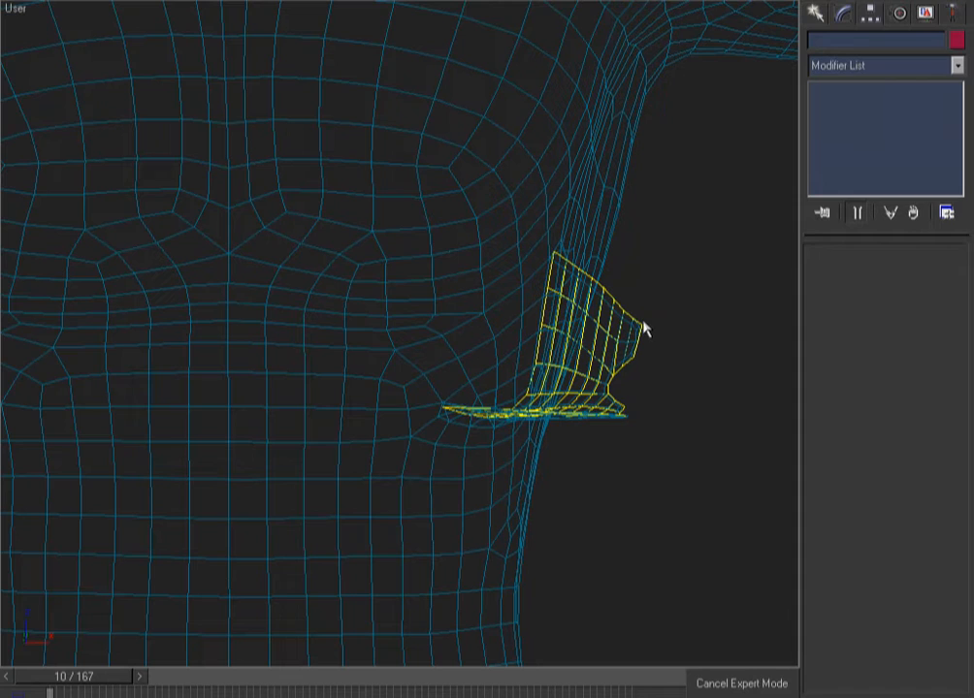
left_click(669, 82)
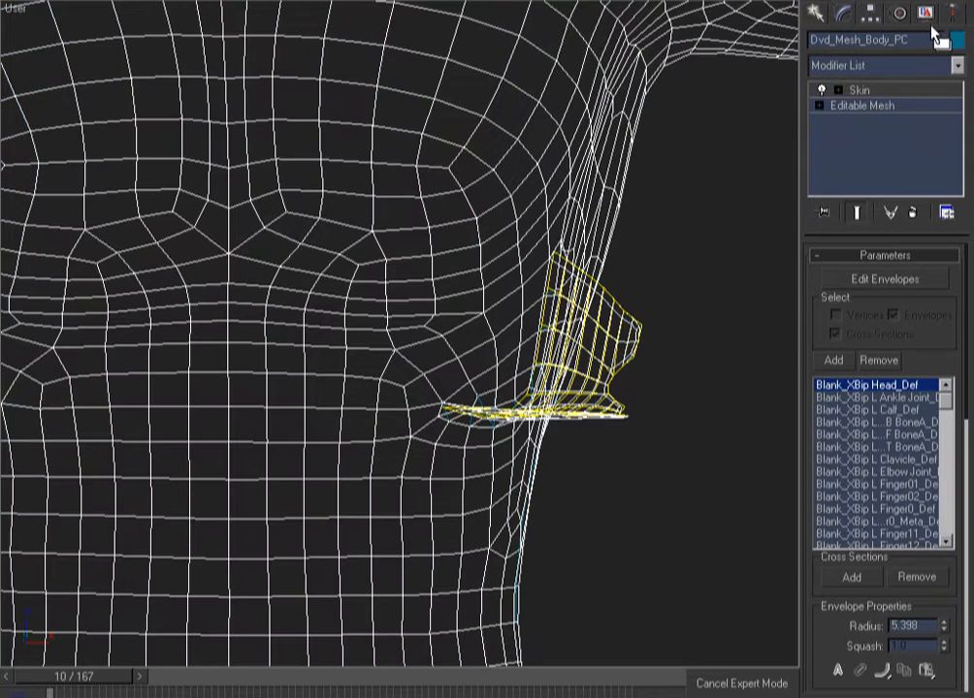
left_click(959, 42)
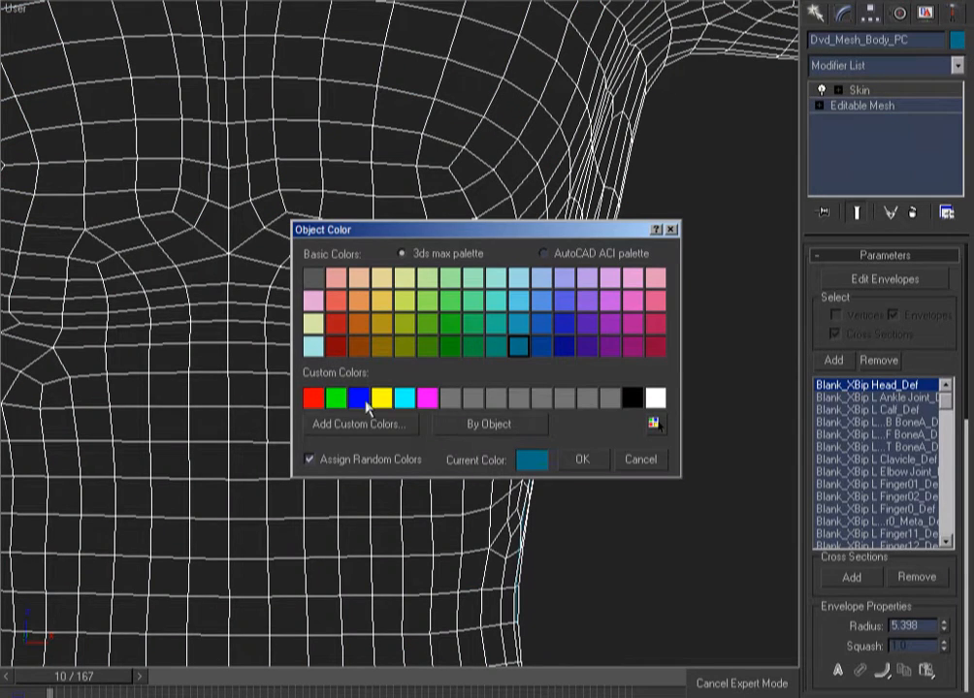
left_click(359, 398)
left_click(582, 459)
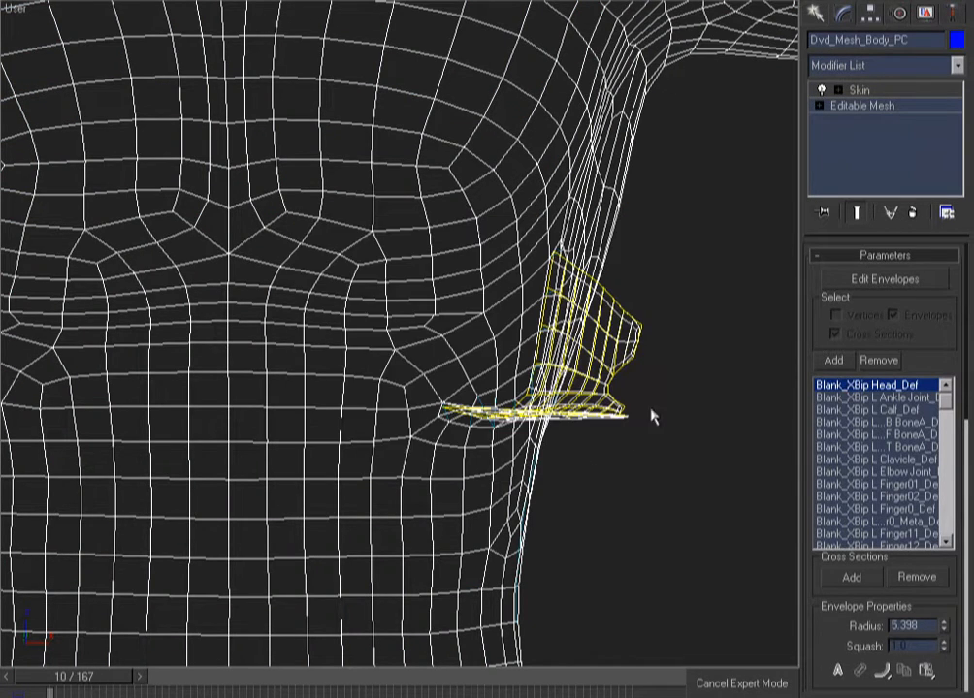
left_click(679, 337)
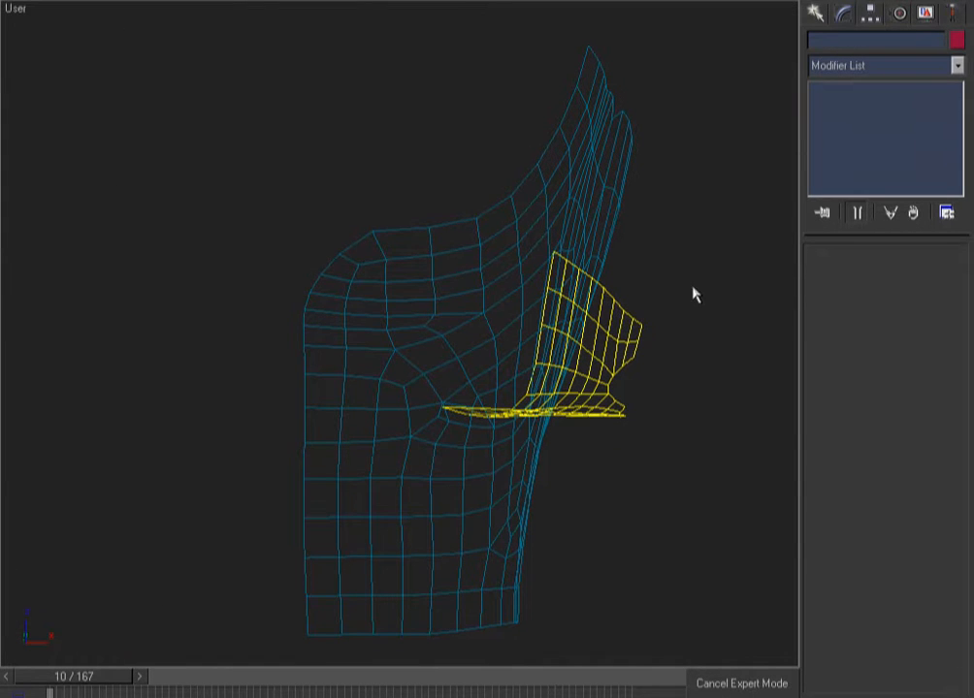
Inspect the yellow flap Object01 and the chest patch in shaded and wireframe views
left_click(638, 344)
key("F3")
middle_click_drag(652, 421, 673, 384, "alt")
key("F3")
left_click(654, 110)
left_click(571, 179)
mouse_move(700, 259)
middle_mouse_down("alt")
mouse_move(661, 247)
mouse_move(487, 265)
mouse_move(701, 262)
middle_mouse_up("alt")
key("F3")
left_click(735, 279)
key("F3")
Check the yellow flap from another angle, then unhide everything and select the body mesh
left_click(636, 322)
key("F3")
key("F3")
middle_click_drag(711, 333, 540, 309, "alt")
key("shift+z")
key("F3")
key("F3")
key("F3")
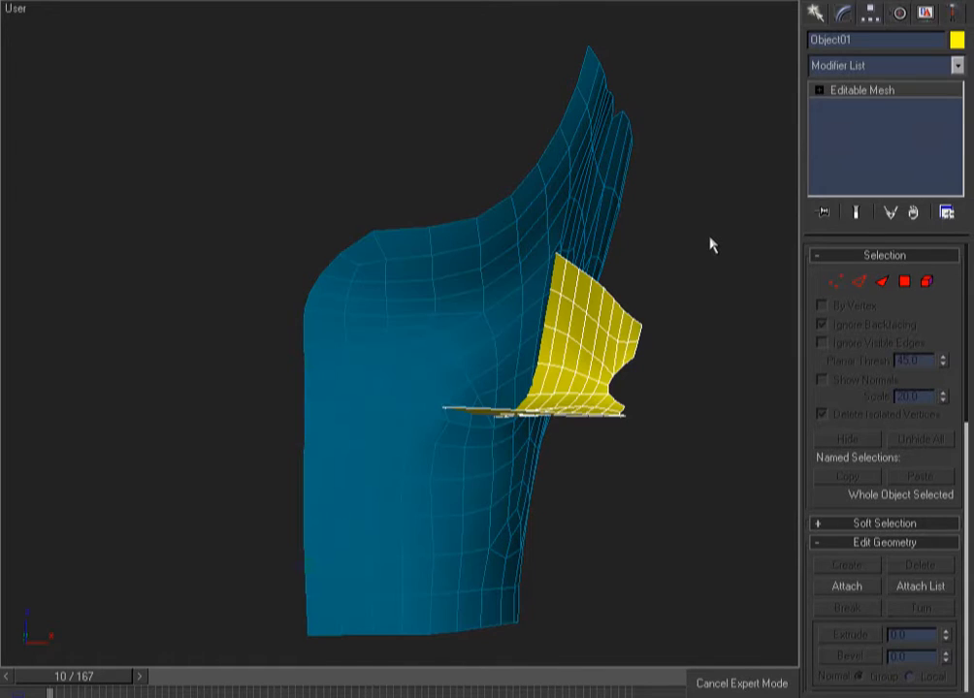
left_click(712, 245)
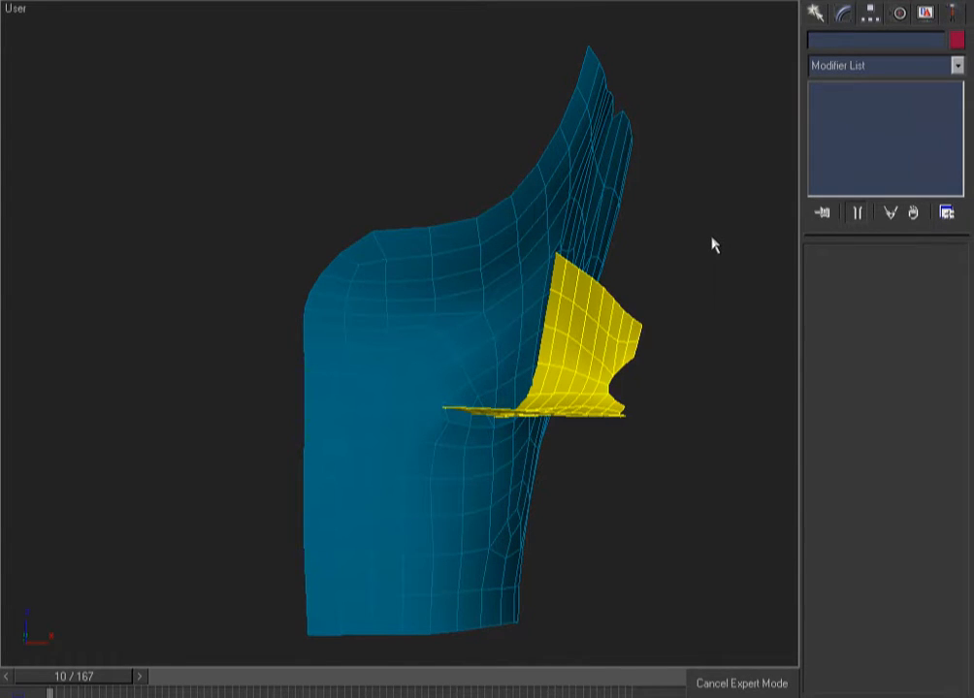
key("alt+q")
key("F3")
left_click(630, 170)
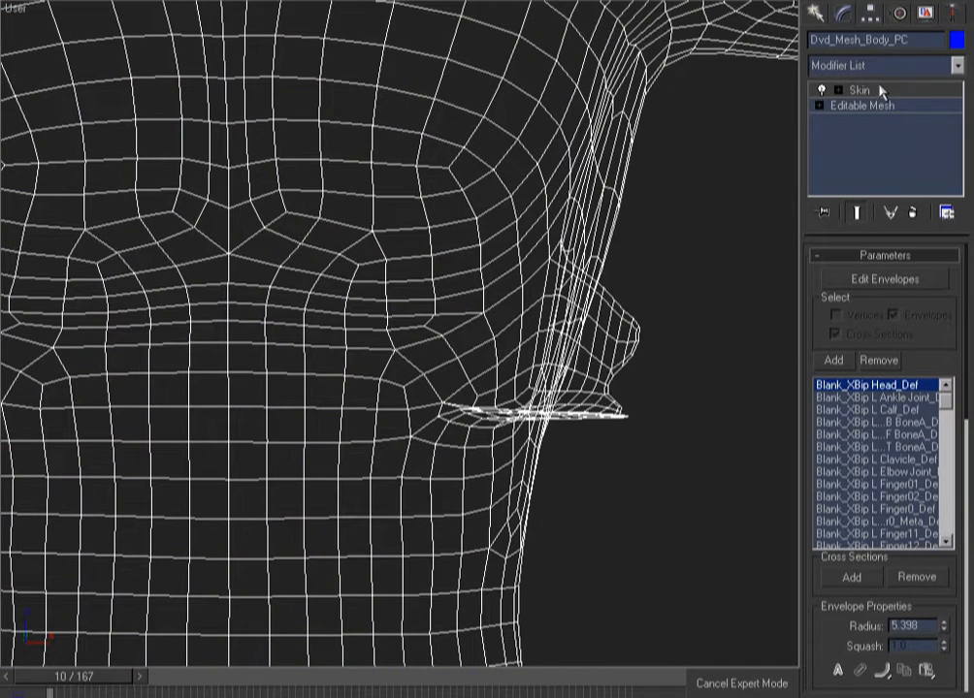
Copy the body's Skin modifier and paste it onto the chest patch
right_click(881, 89)
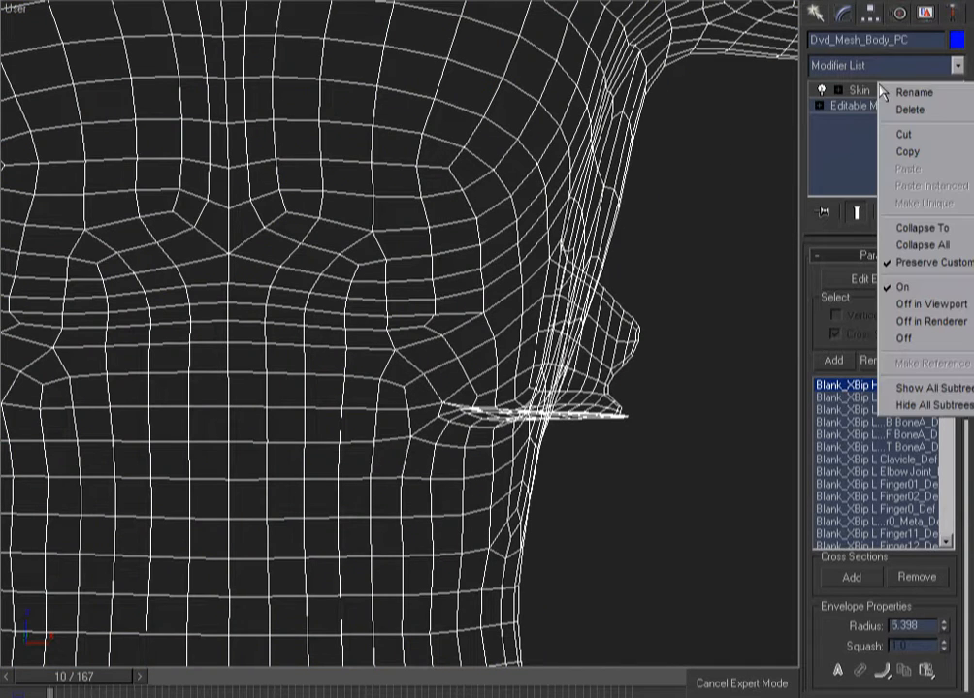
left_click(912, 152)
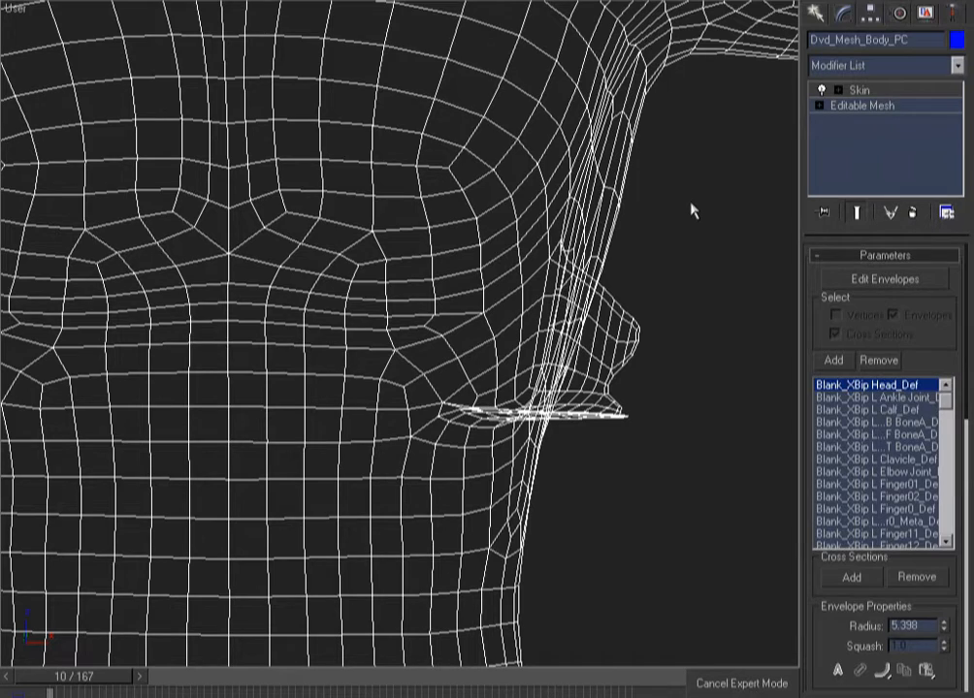
key("ctrl+z")
key("ctrl+z")
left_click(617, 197)
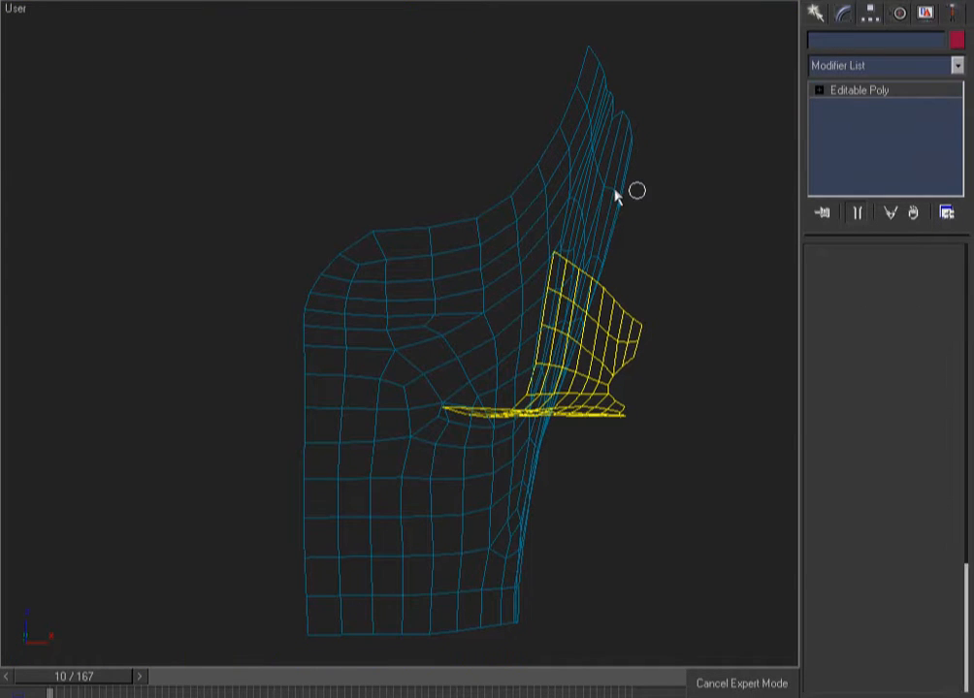
right_click(882, 90)
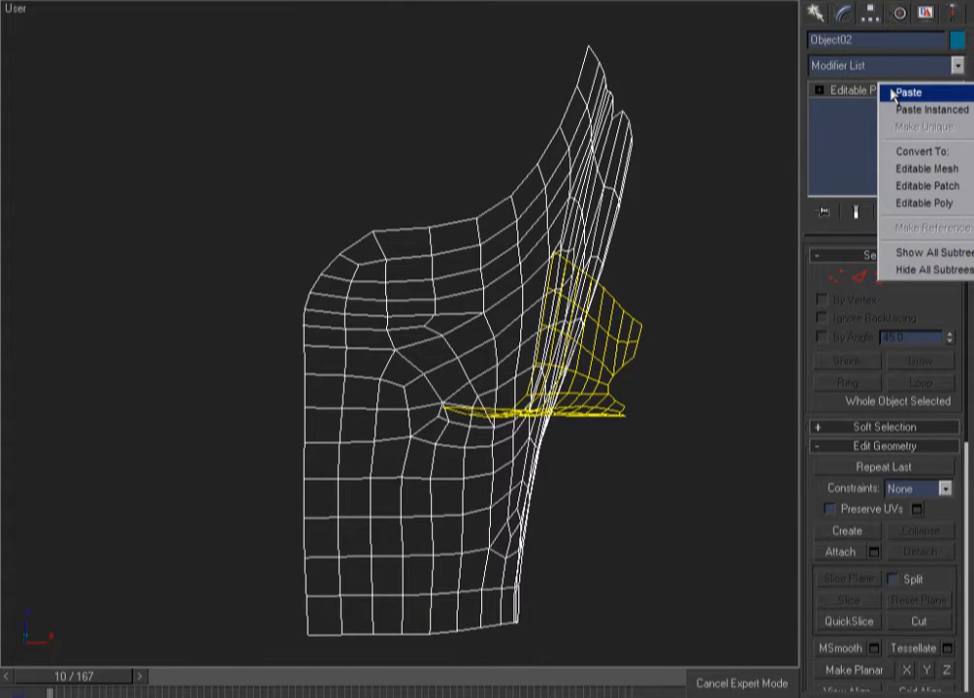
left_click(911, 92)
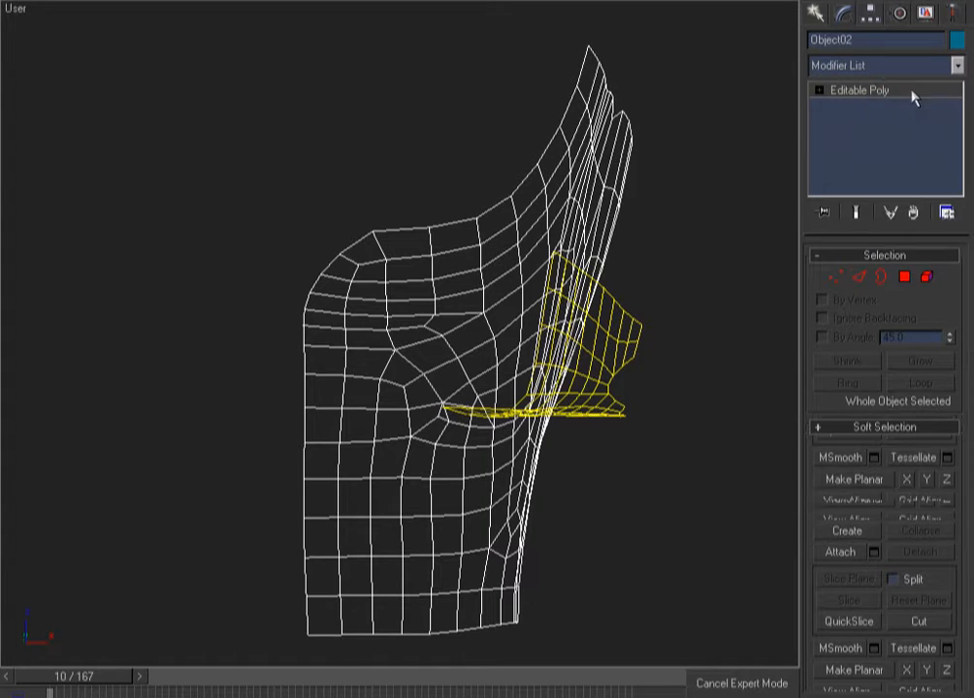
left_click(679, 269)
Paste the Skin modifier onto the yellow flap Object01 and show its envelopes
left_click(639, 324)
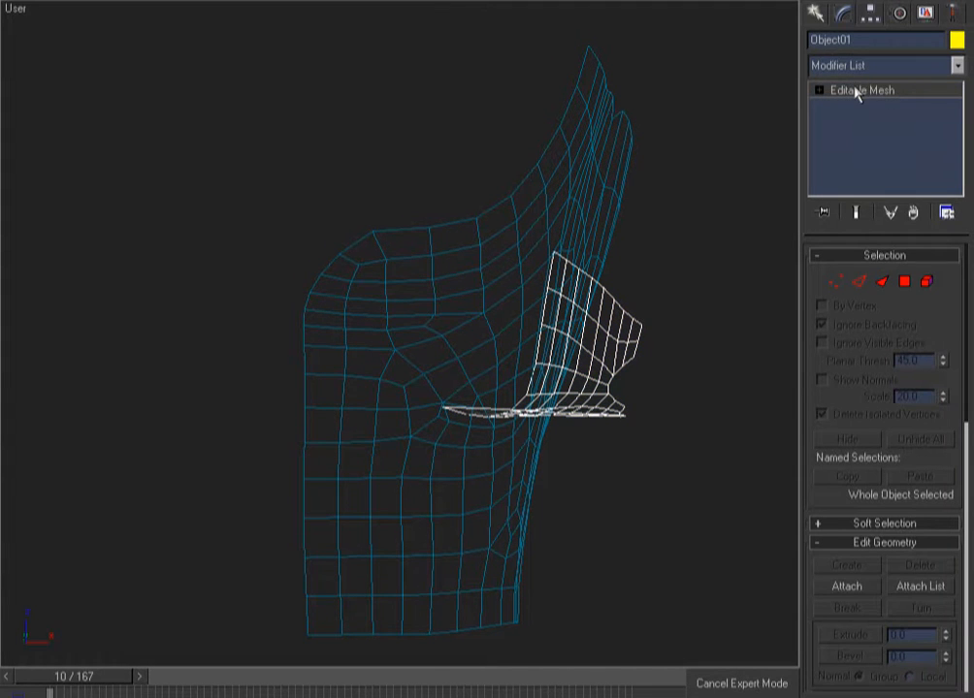
right_click(856, 94)
left_click(884, 97)
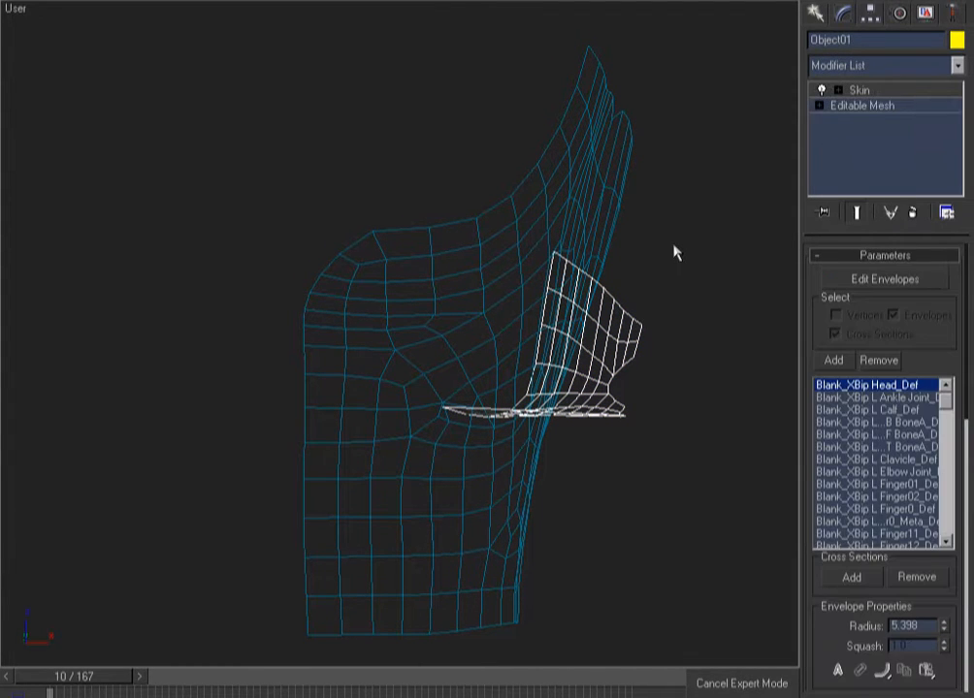
left_click(855, 280)
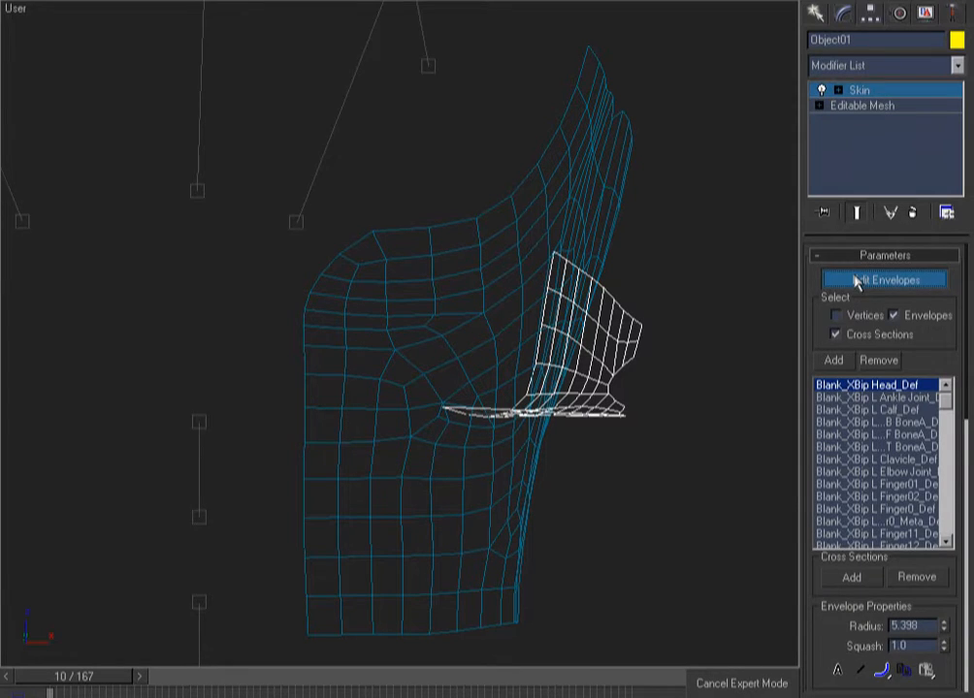
left_click(713, 307)
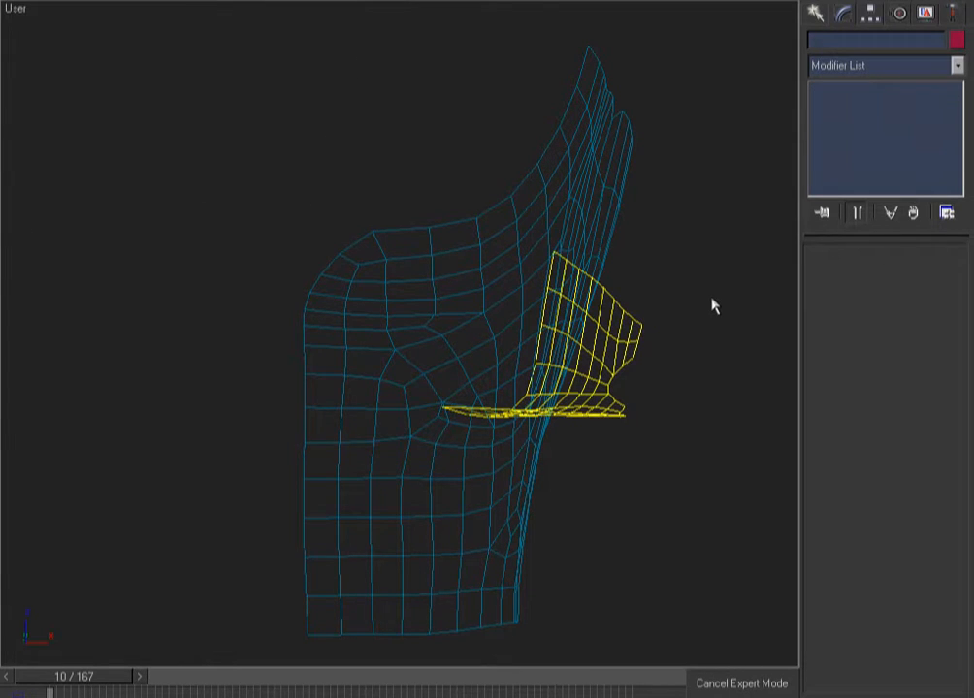
scroll(713, 308, "up", 5)
key("k")
key("ctrl+w")
left_click_drag(520, 211, 263, 66)
scroll(177, 224, "down", 2)
right_click(177, 224)
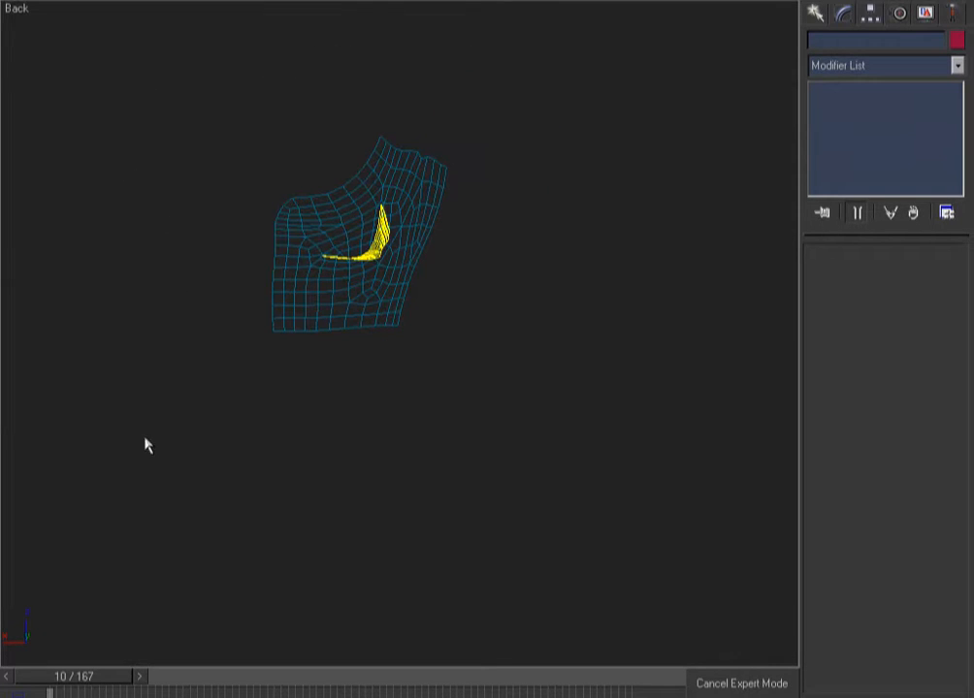
left_click_drag(99, 673, 592, 598)
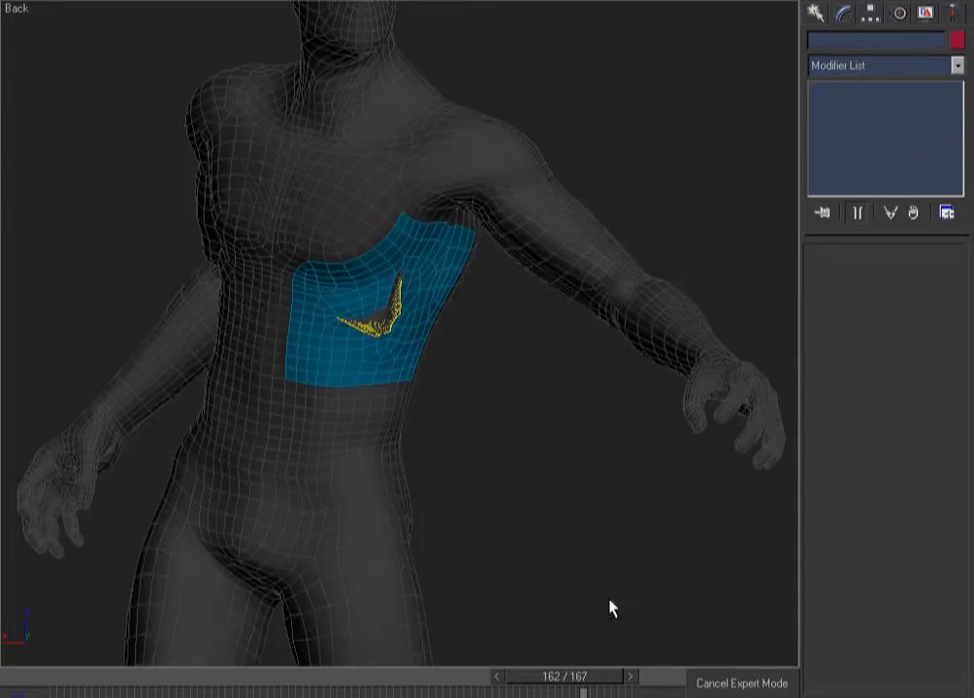
mouse_move(585, 676)
left_mouse_down()
mouse_move(384, 691)
mouse_move(146, 691)
mouse_move(351, 692)
mouse_move(659, 641)
mouse_move(51, 691)
left_mouse_up()
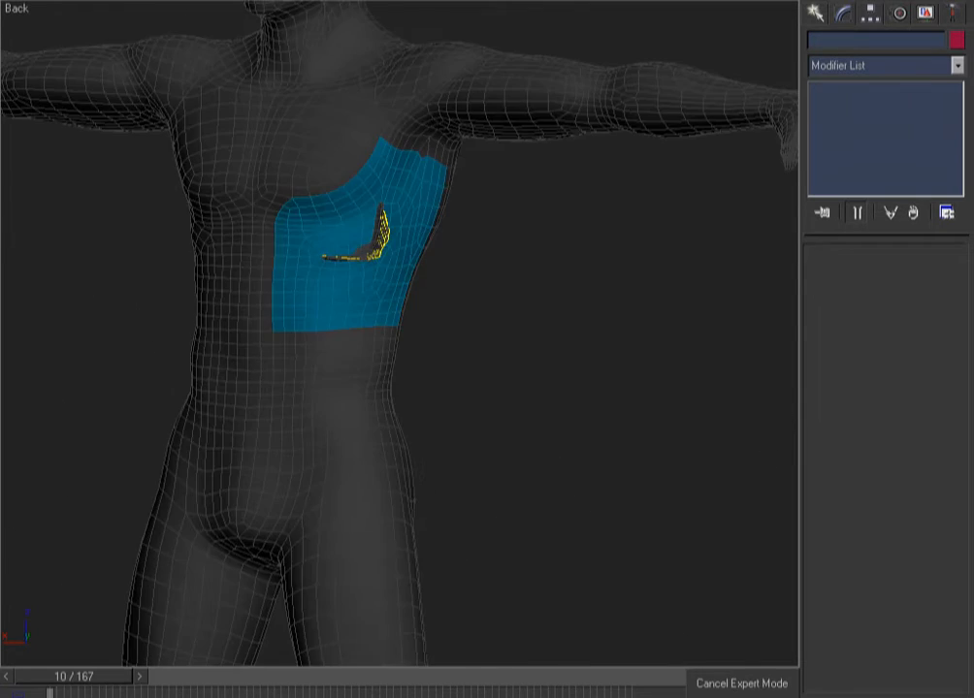
key("k")
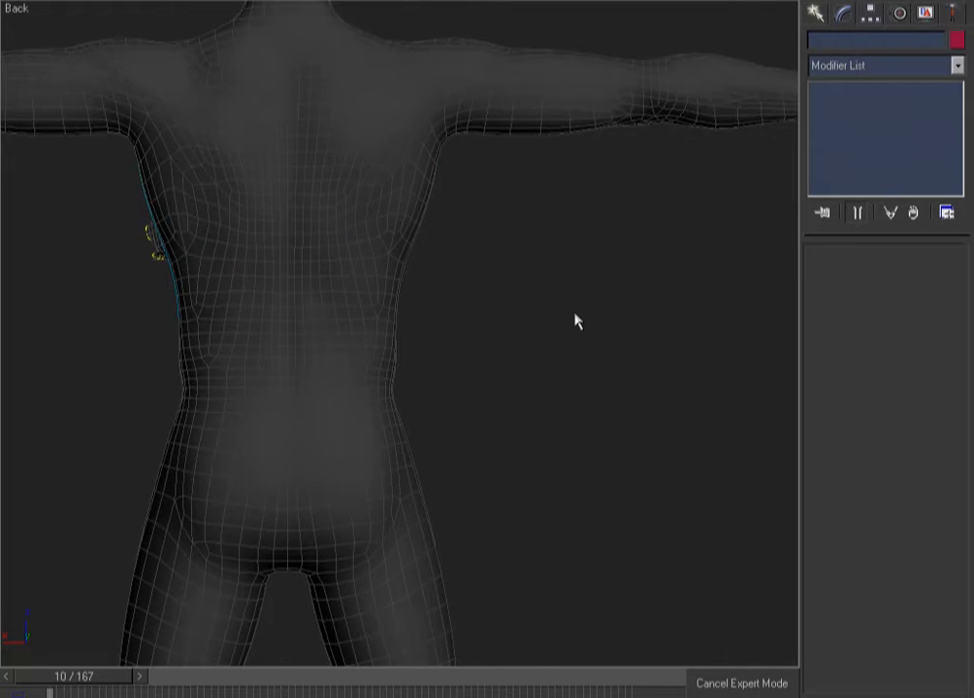
key("F3")
key("F3")
key("f")
key("F3")
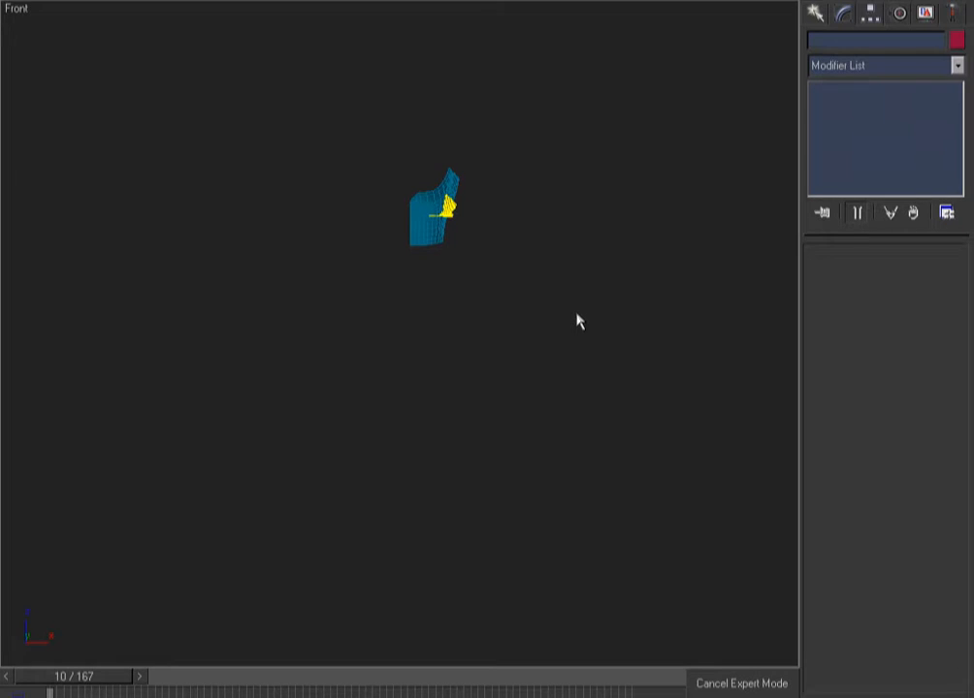
key("z")
key("F3")
key("F3")
left_click(523, 206)
left_click(496, 250, "ctrl")
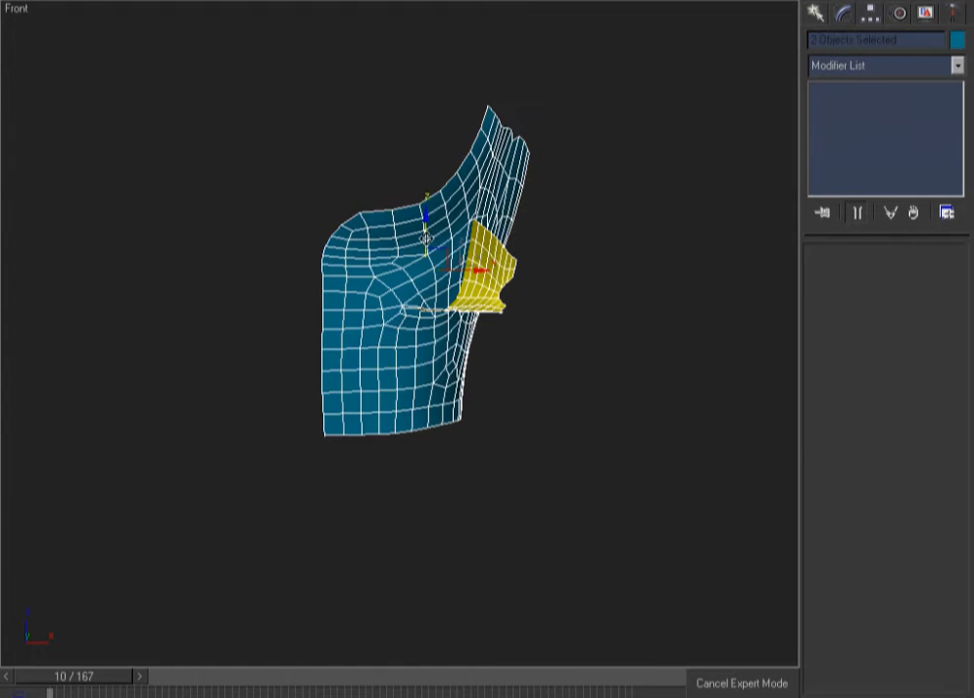
left_click(658, 193)
left_click(507, 264)
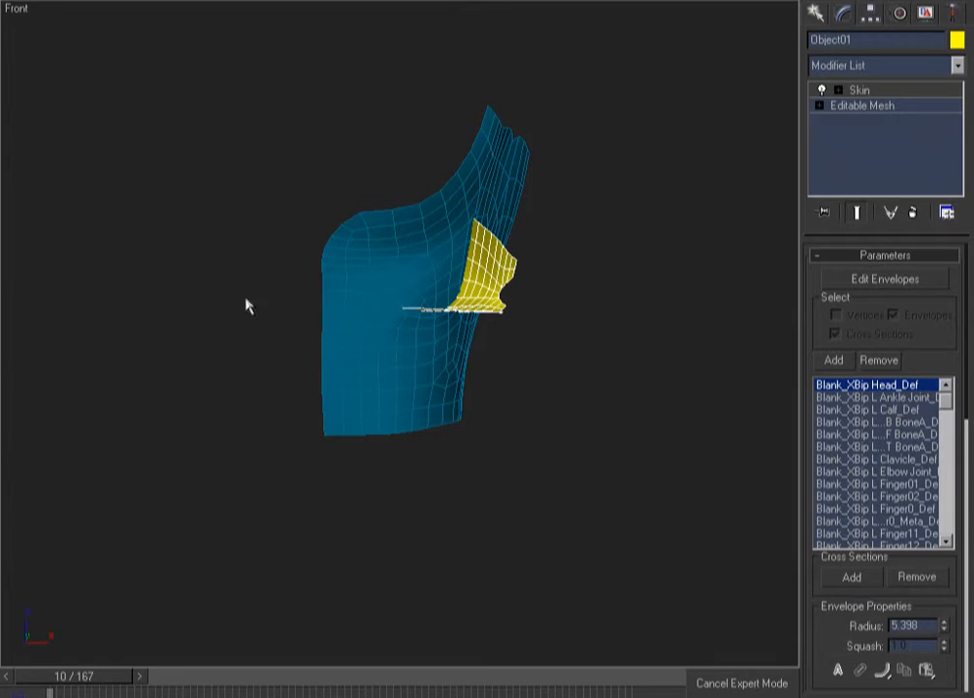
In Rename Floater, name Object01 with dvd, Cloth, flesh and Drv, then dismiss the script error
key("F2")
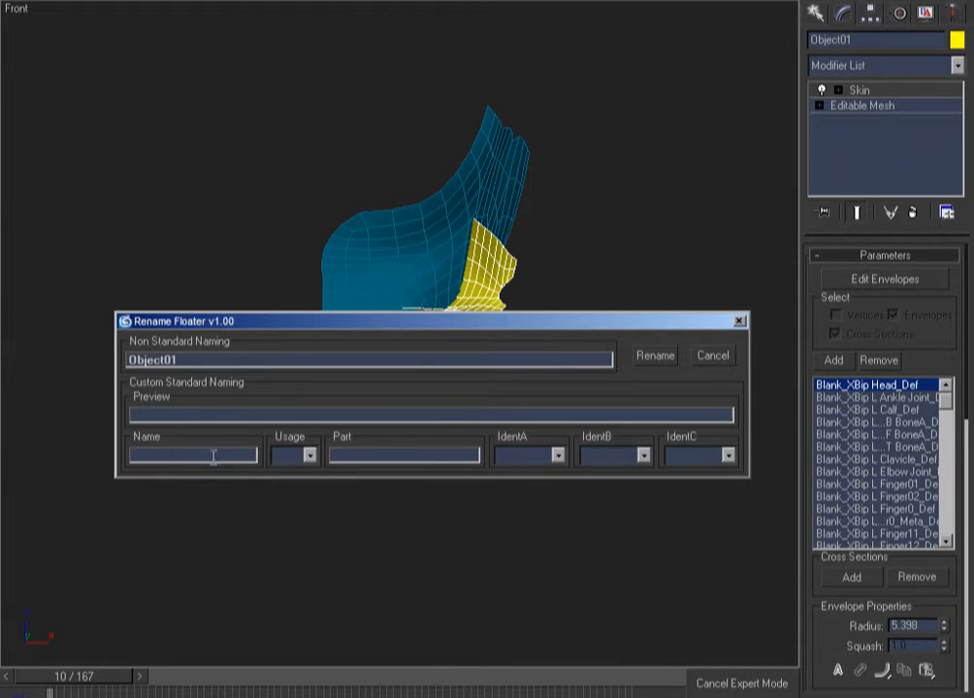
key("Tab")
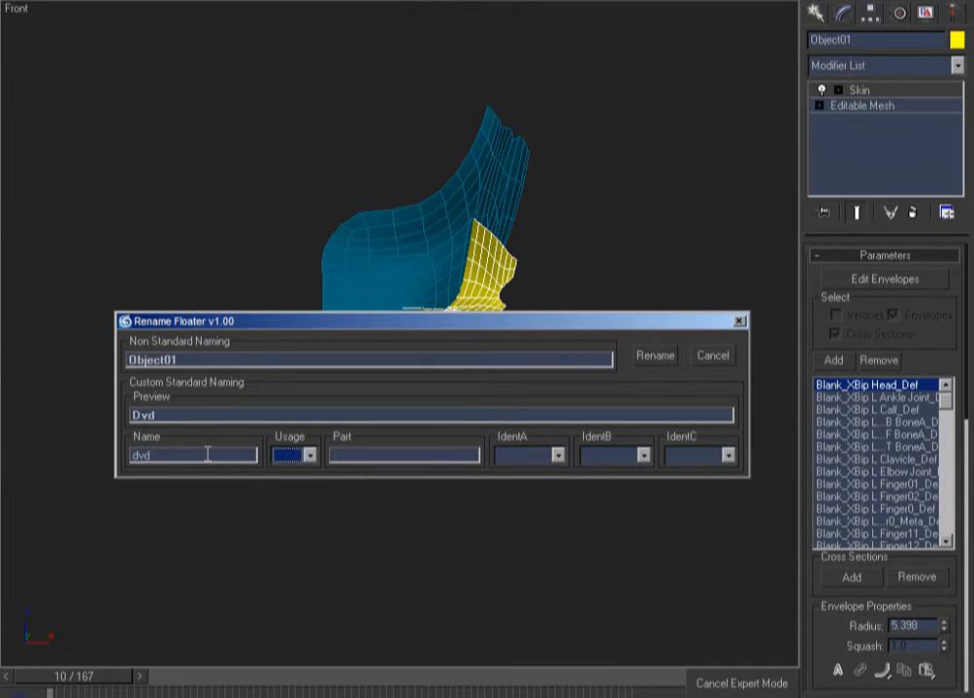
key("m")
key("Tab")
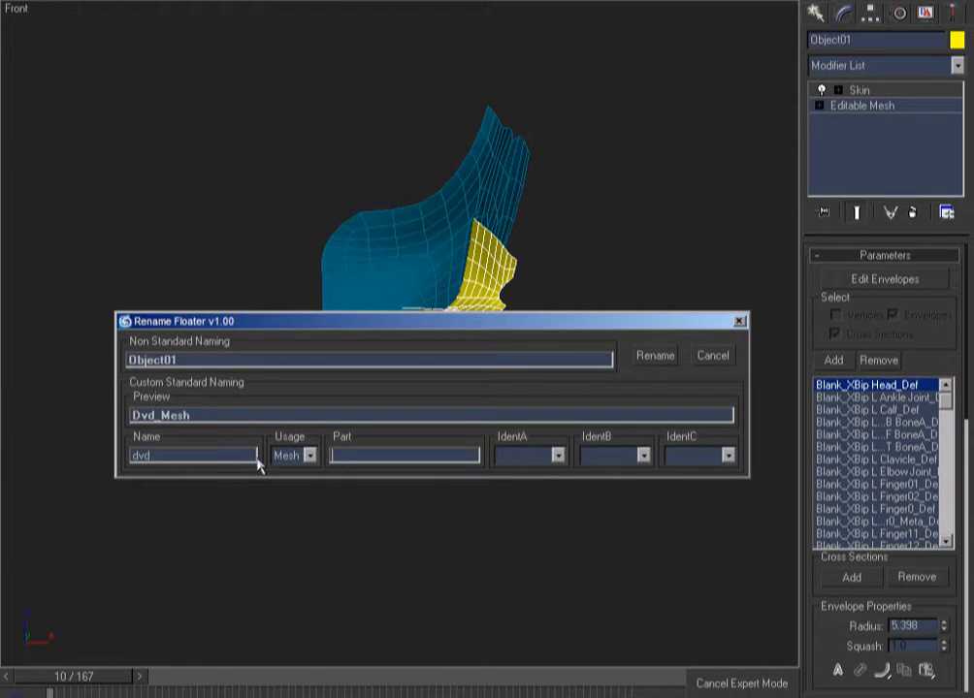
left_click(309, 456)
left_click(301, 511)
left_click(363, 454)
type("flesh")
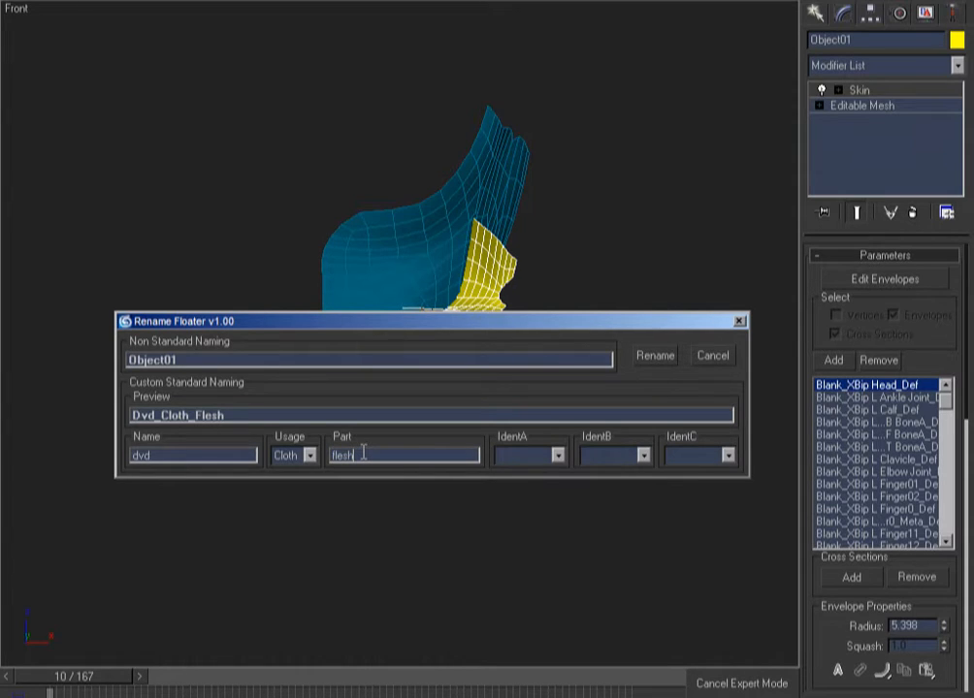
left_click(498, 456)
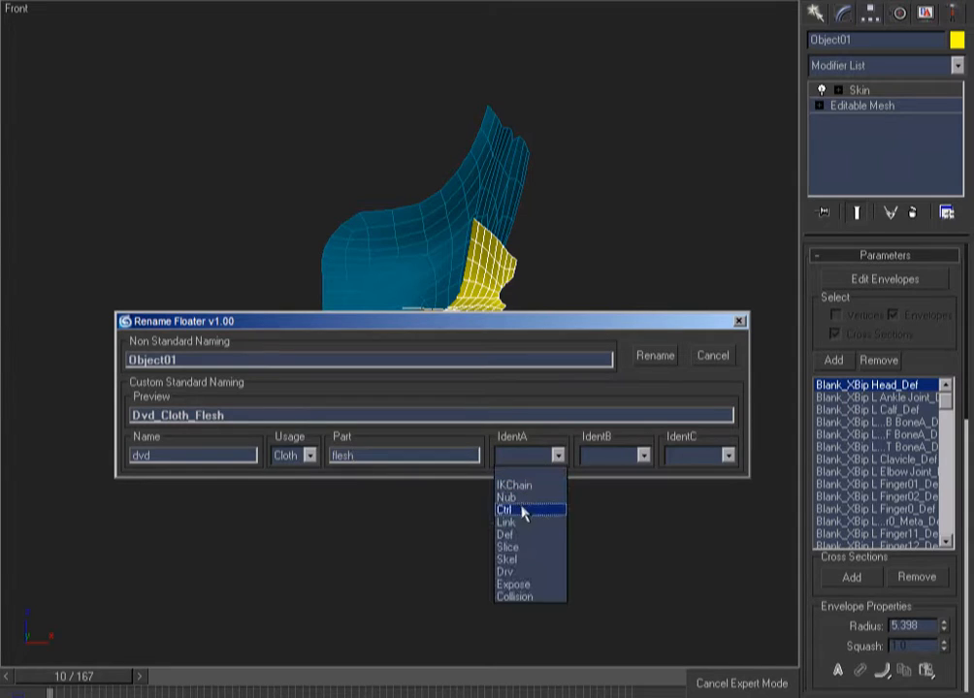
left_click(511, 571)
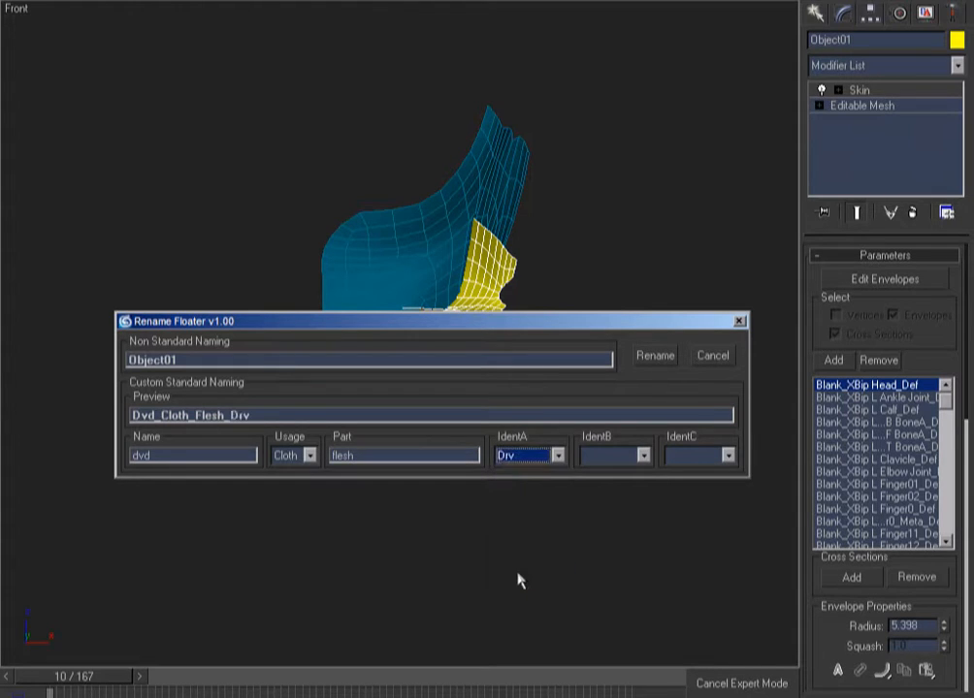
left_click(654, 357)
left_click(490, 380)
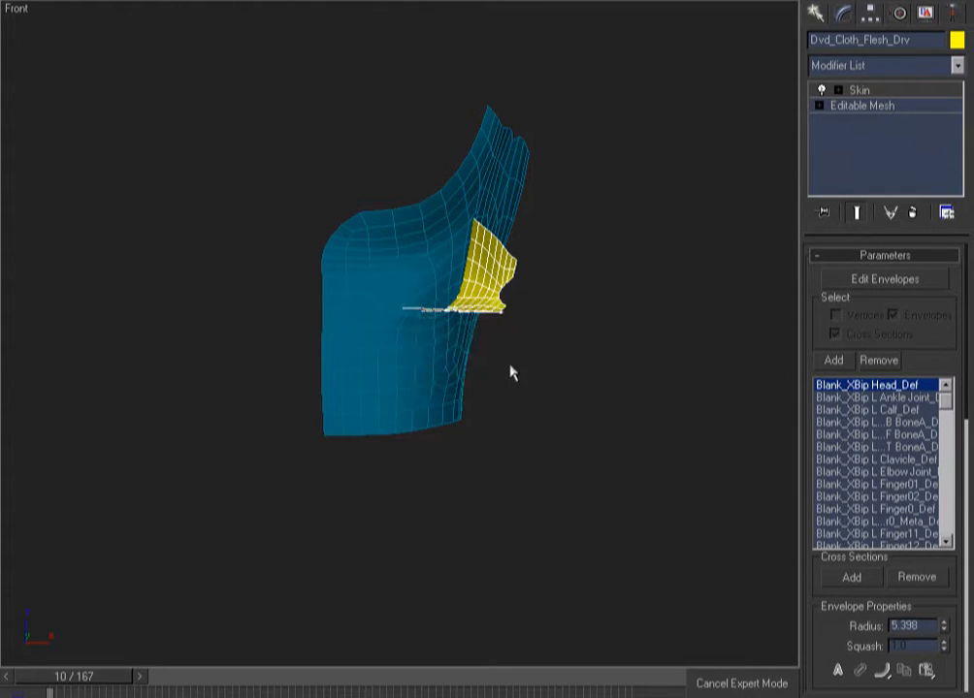
Toggle the viewport shading and reselect the cloth patch
key("F3")
key("F3")
key("F3")
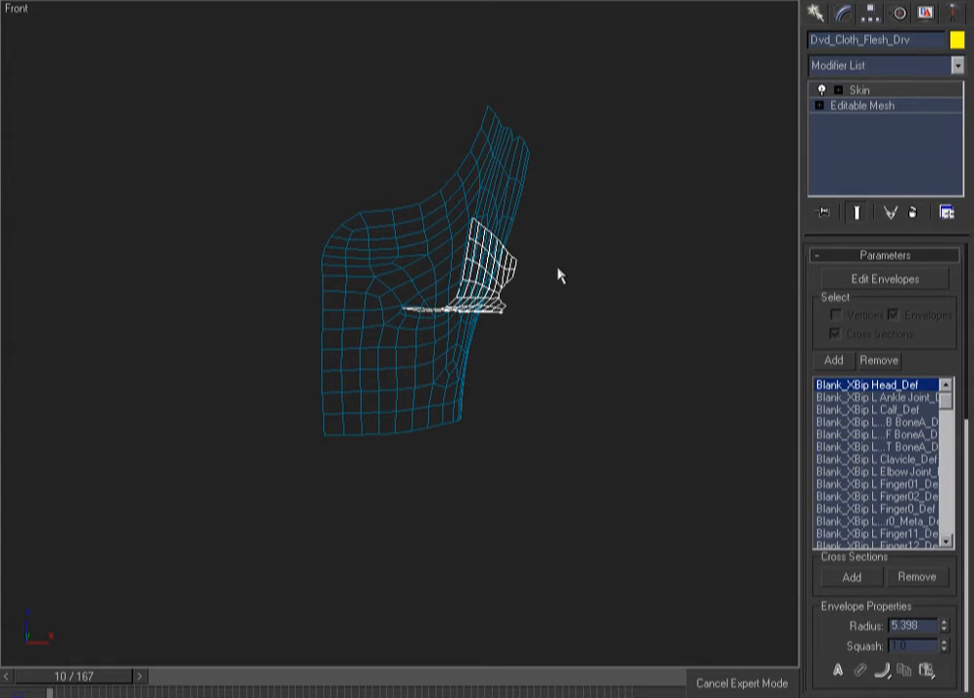
left_click(626, 235)
left_click(510, 235)
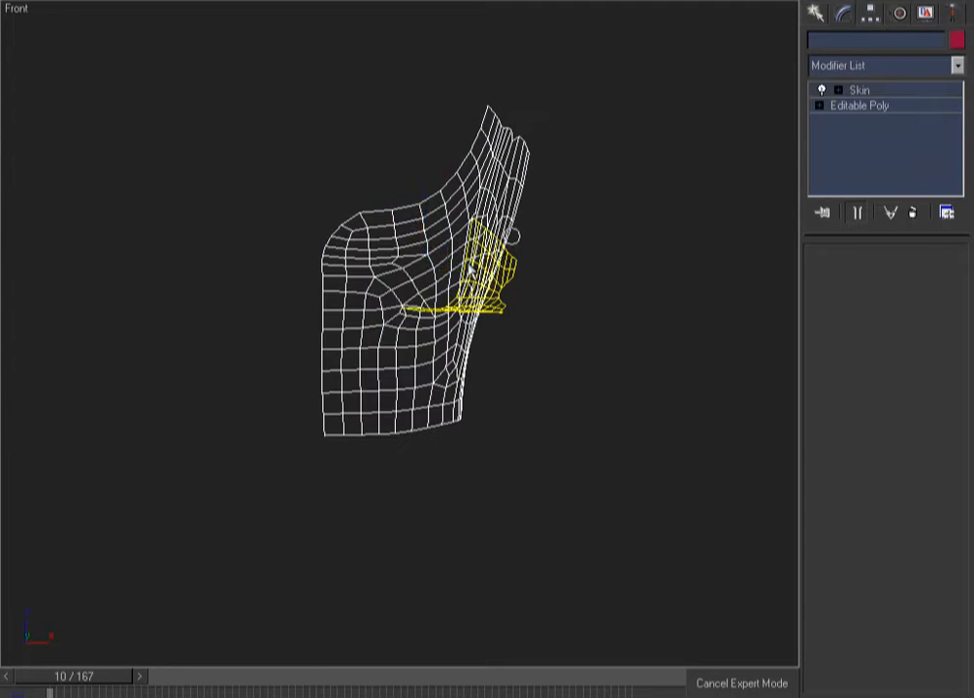
left_click(469, 269, "ctrl")
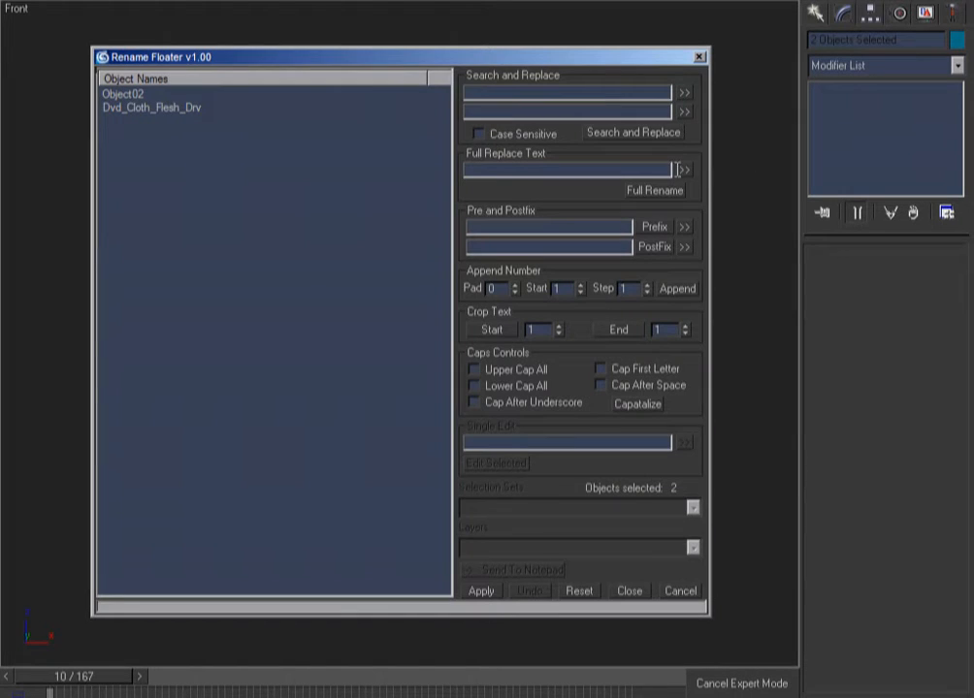
left_click(626, 591)
left_click(582, 378)
left_click(511, 264)
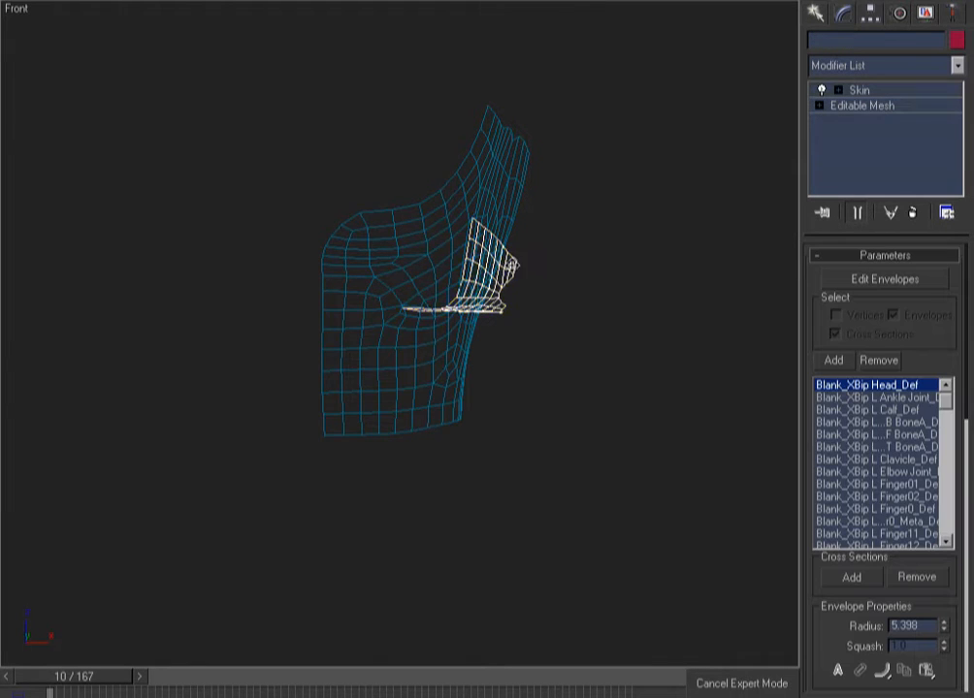
key("F3")
key("z")
key("F3")
key("F3")
key("F3")
key("F3")
key("F3")
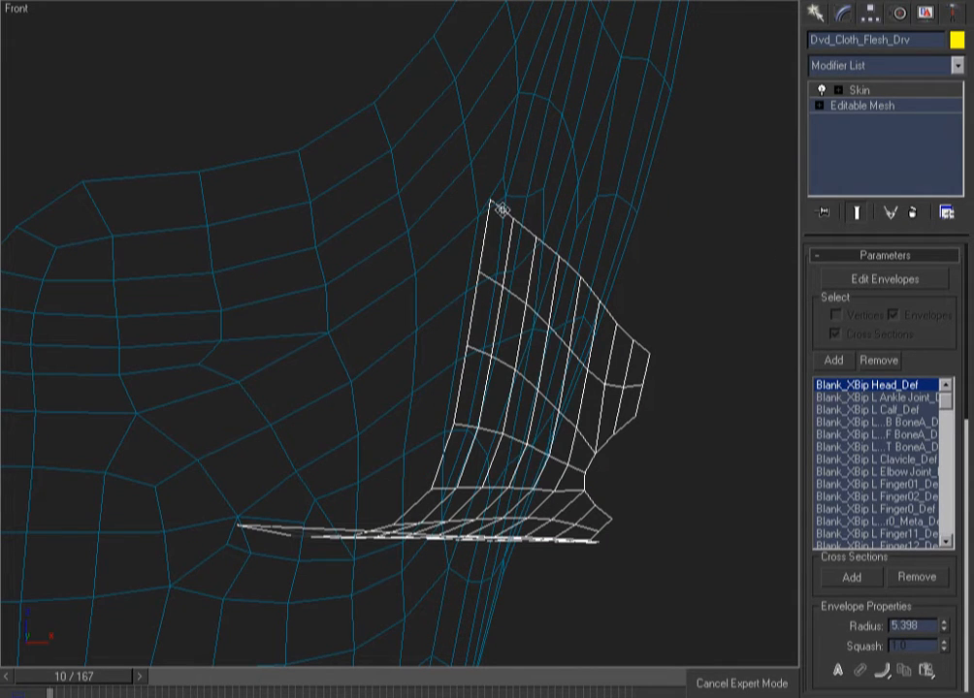
In the cloth patch's Editable Mesh, select the vertices along its left edge
left_click(860, 106)
left_click(834, 280)
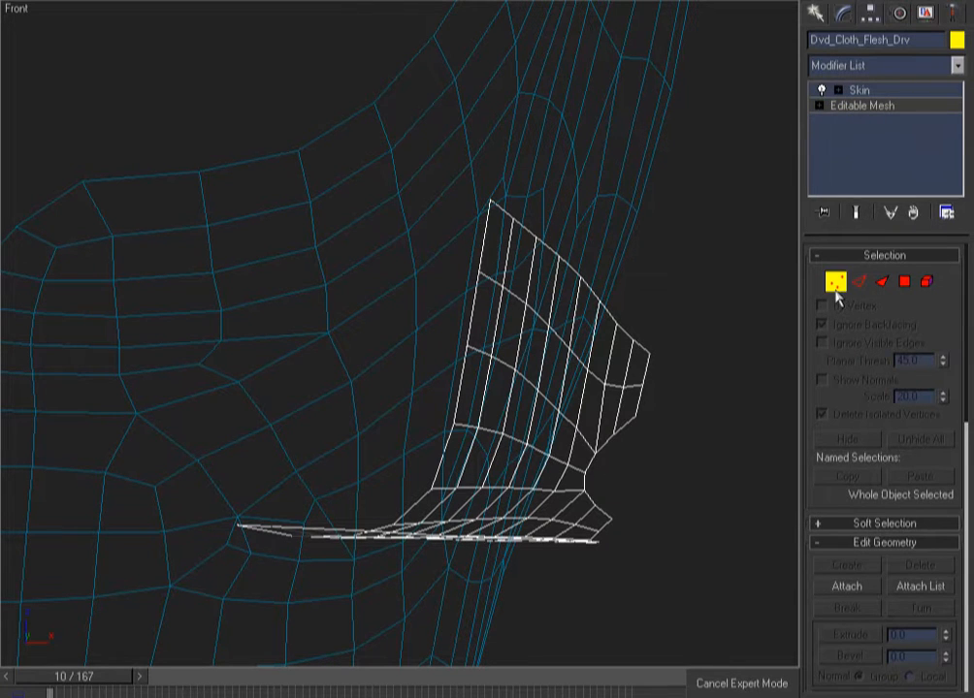
key("F3")
key("F3")
left_click(496, 205)
left_click(478, 275, "ctrl")
left_click(467, 347, "ctrl")
mouse_move(468, 382)
left_mouse_down()
mouse_move(450, 471)
mouse_move(460, 427)
mouse_move(412, 526)
mouse_move(395, 525)
left_mouse_up()
middle_click_drag(395, 525, 430, 563, "alt")
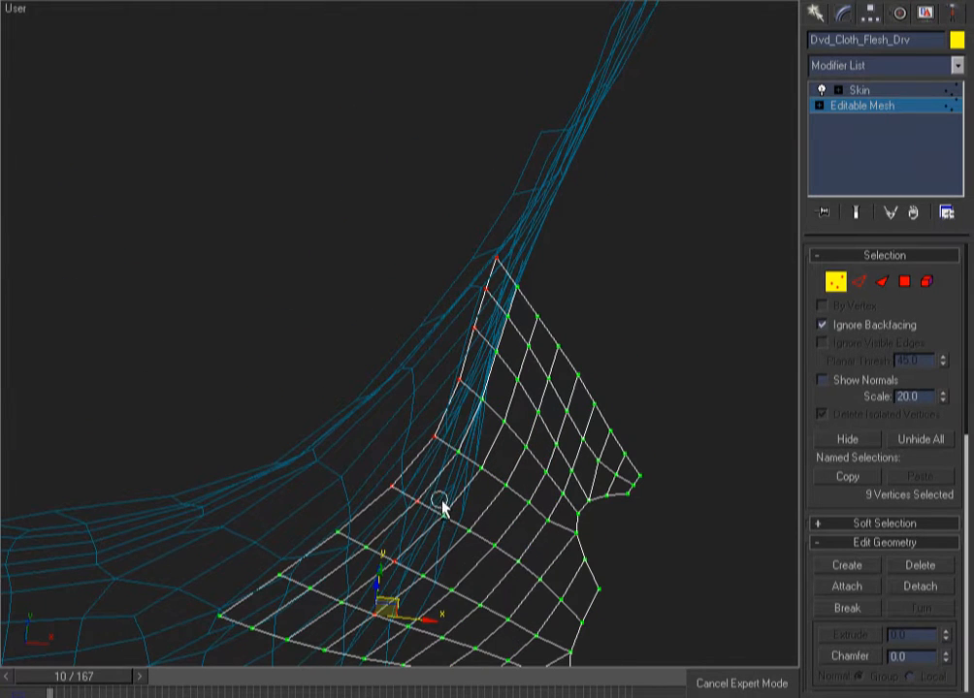
left_click_drag(441, 501, 392, 570, "alt")
left_click(220, 617, "ctrl")
left_click(273, 583, "ctrl")
middle_click_drag(273, 583, 345, 397, "alt")
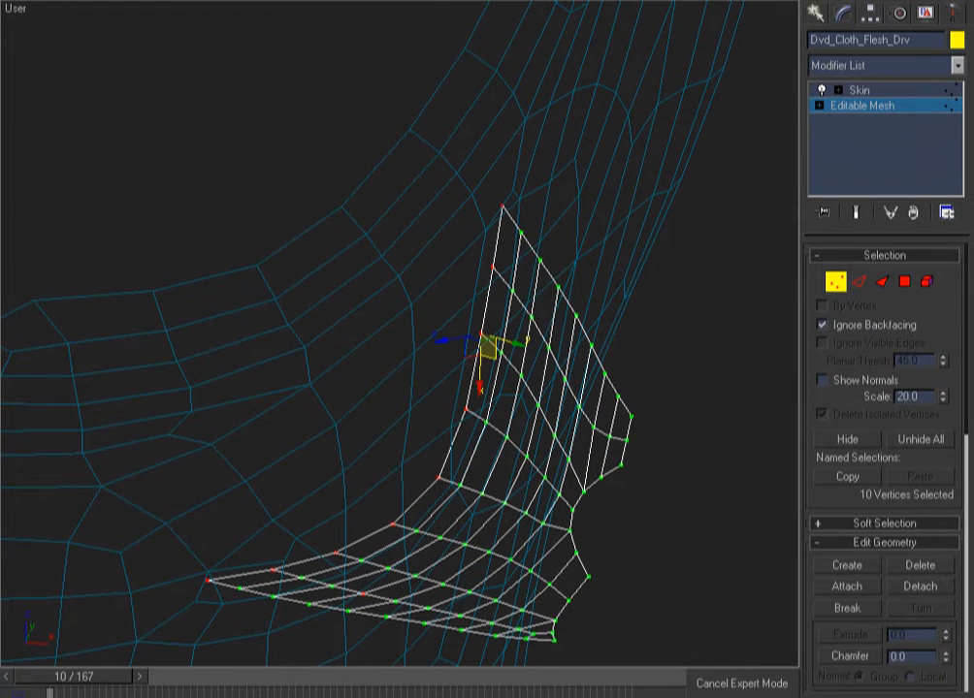
key("F3")
scroll(728, 284, "down", 2)
middle_click_drag(727, 285, 703, 215)
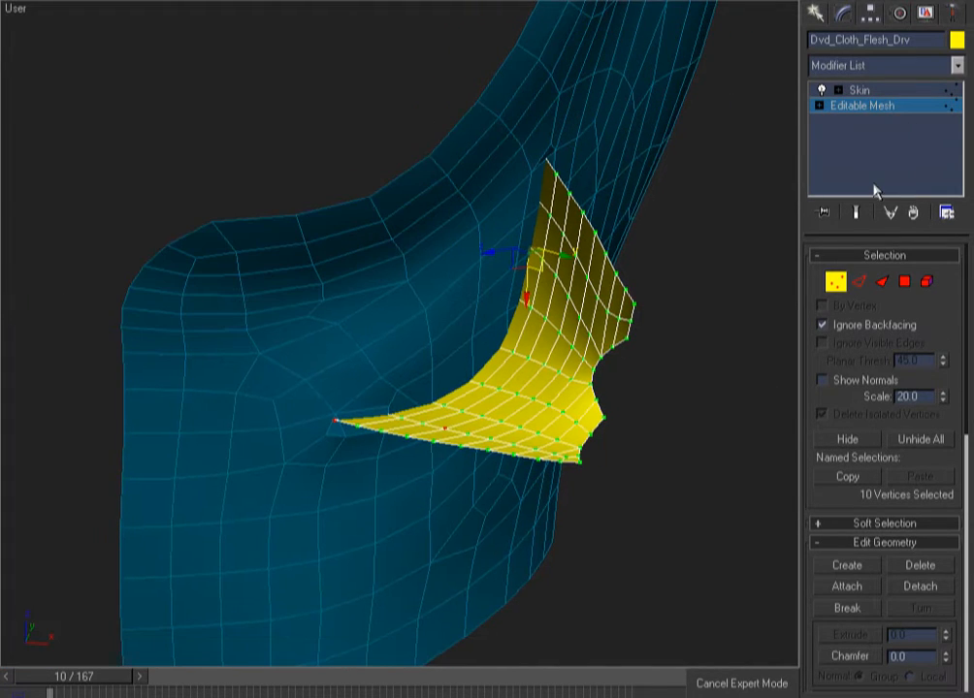
Exit vertex mode and remove the Skin modifier from Dvd_Cloth_Flesh_Drv
left_click(901, 109)
key("F3")
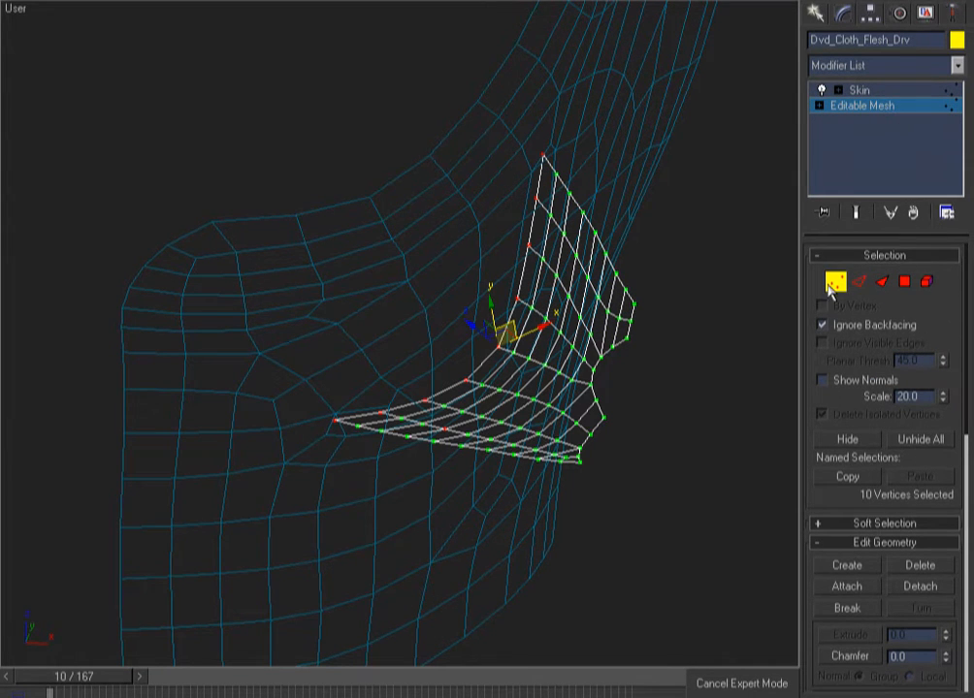
left_click(847, 129)
left_click(862, 91)
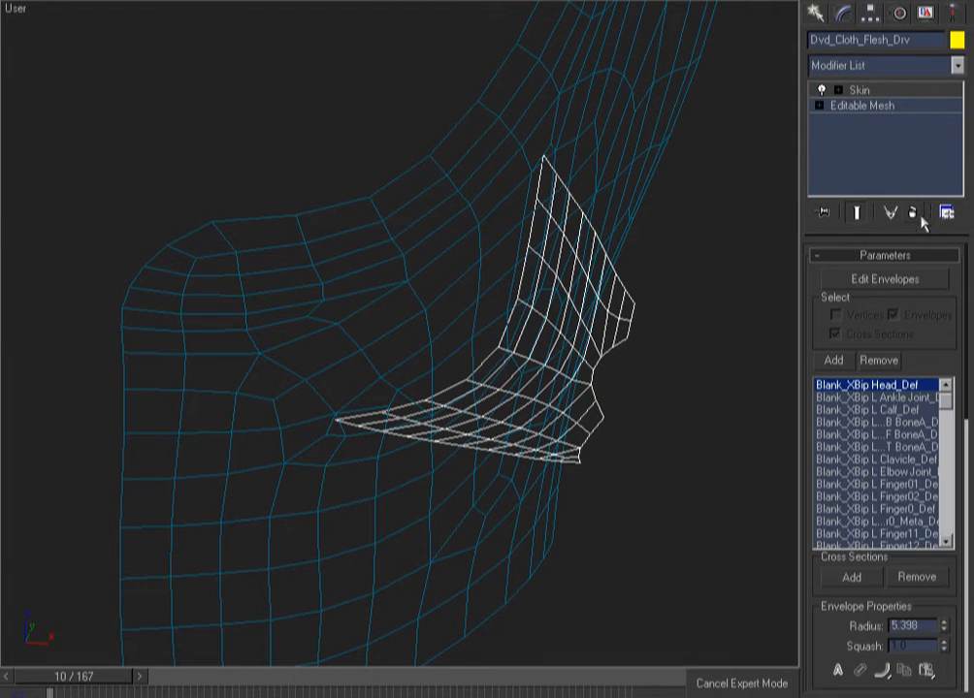
left_click(915, 213)
Convert the cloth patch to an Editable Poly and enter Vertex mode
right_click(864, 94)
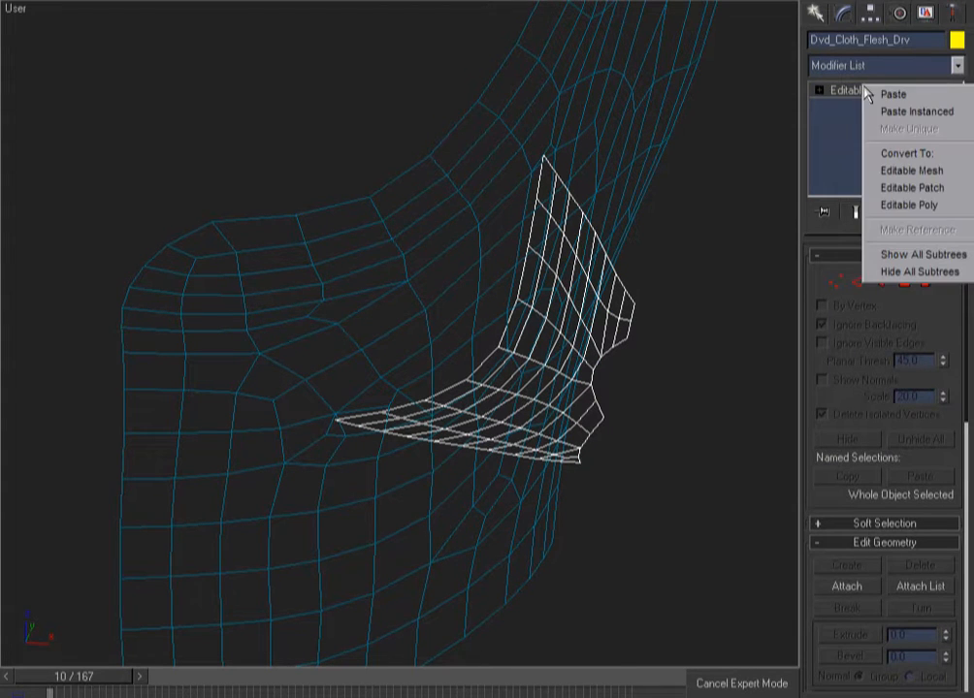
left_click(927, 208)
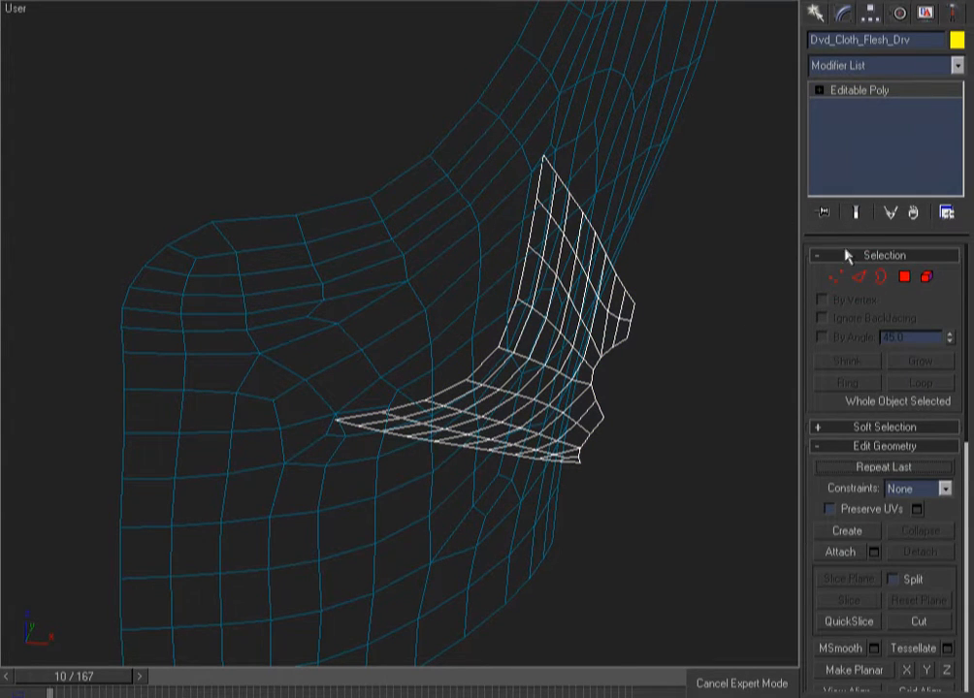
left_click(835, 278)
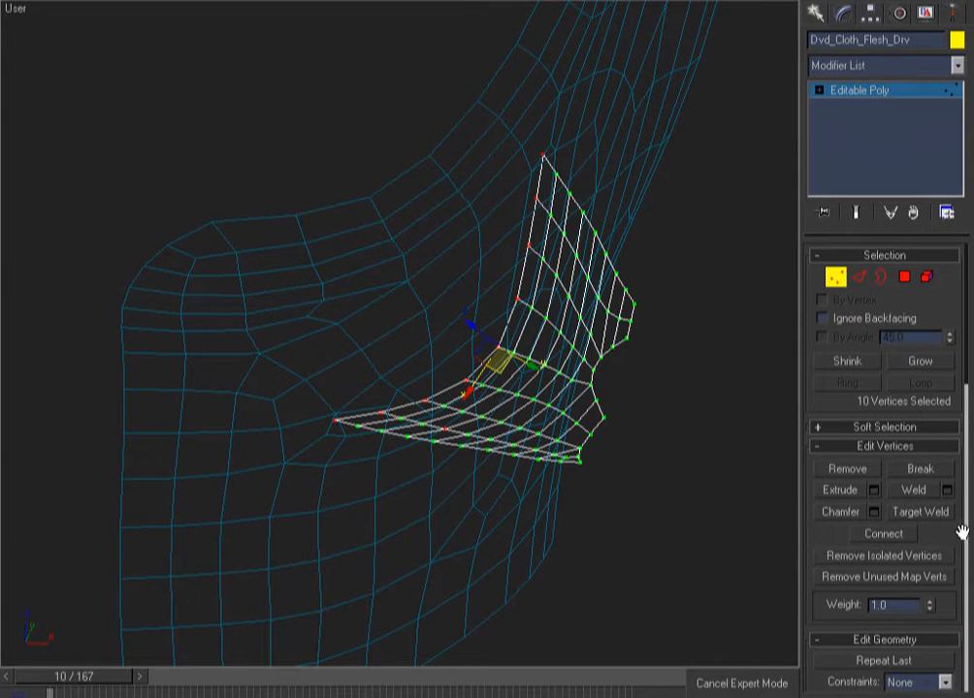
With Edge constraint on, slide the selected edge vertices slightly to the right
left_click(921, 685)
left_click(898, 696)
key("F3")
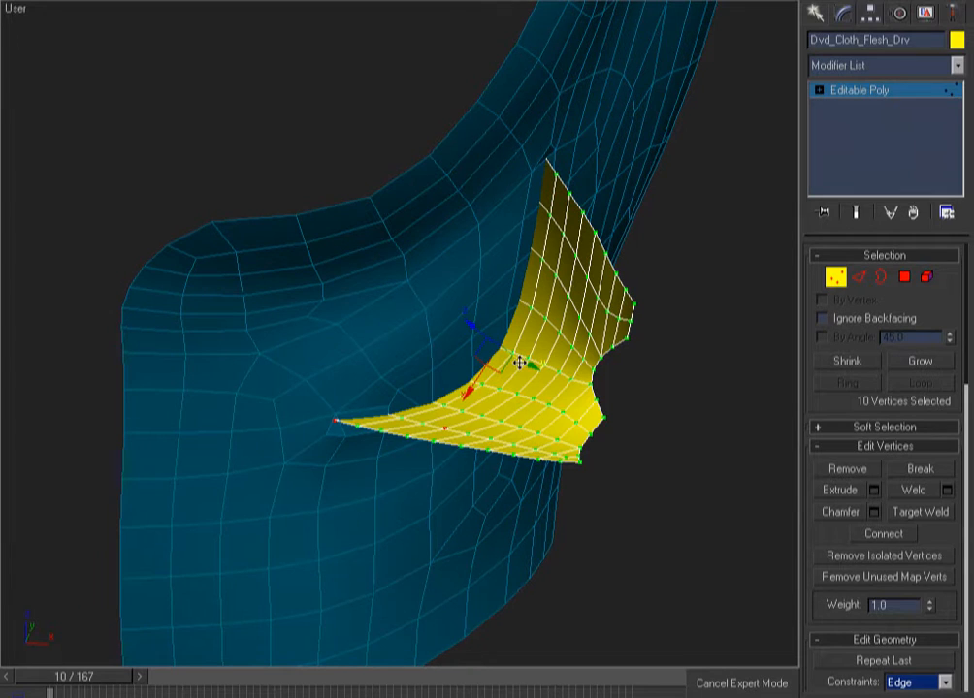
left_click_drag(601, 89, 271, 576)
key("w")
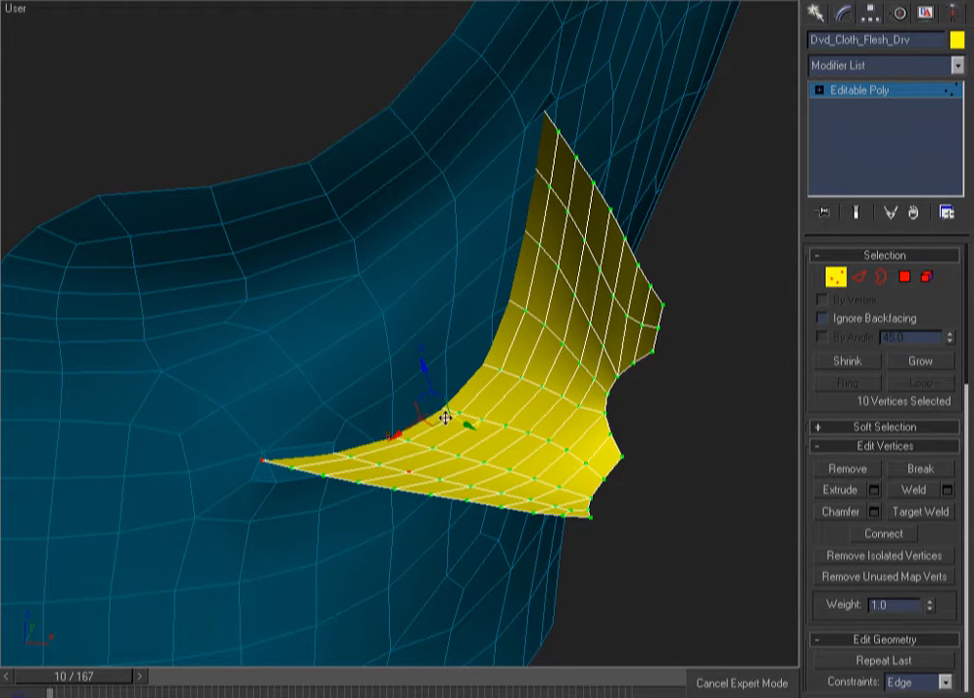
key("F3")
left_click(408, 473, "alt")
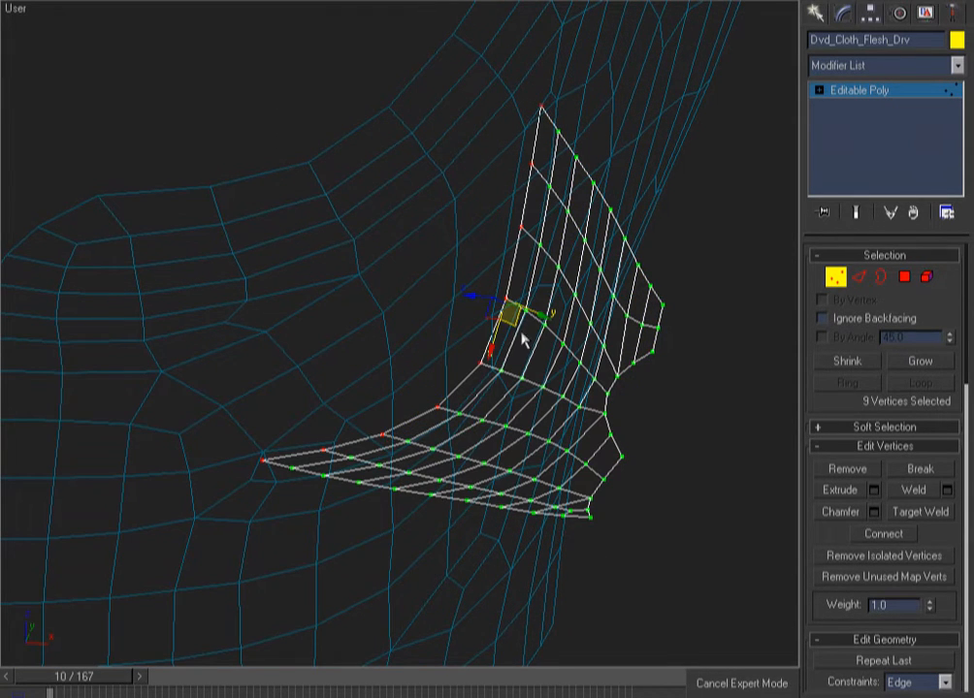
key("F3")
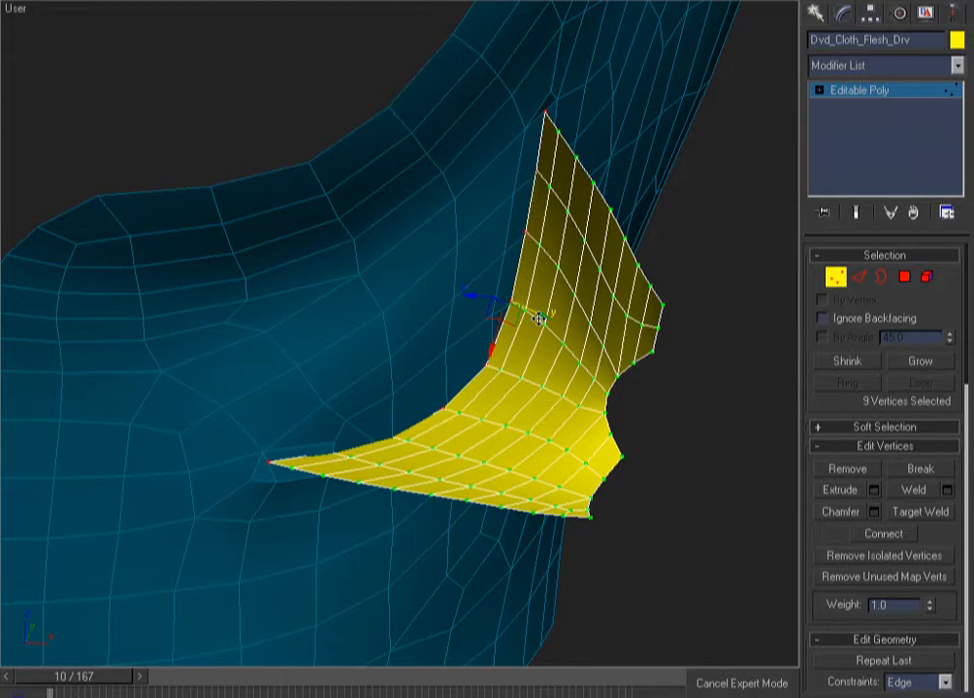
left_click_drag(532, 320, 540, 320)
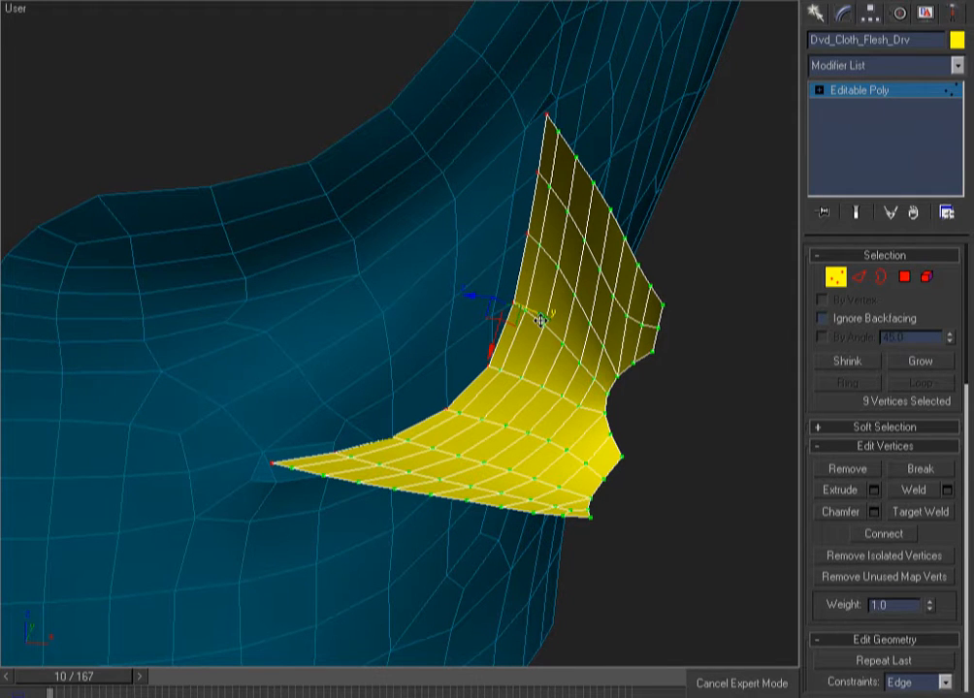
middle_click_drag(615, 307, 678, 370, "alt")
Exit vertex mode, clear the selection and zoom out to frame the whole mesh
key("F3")
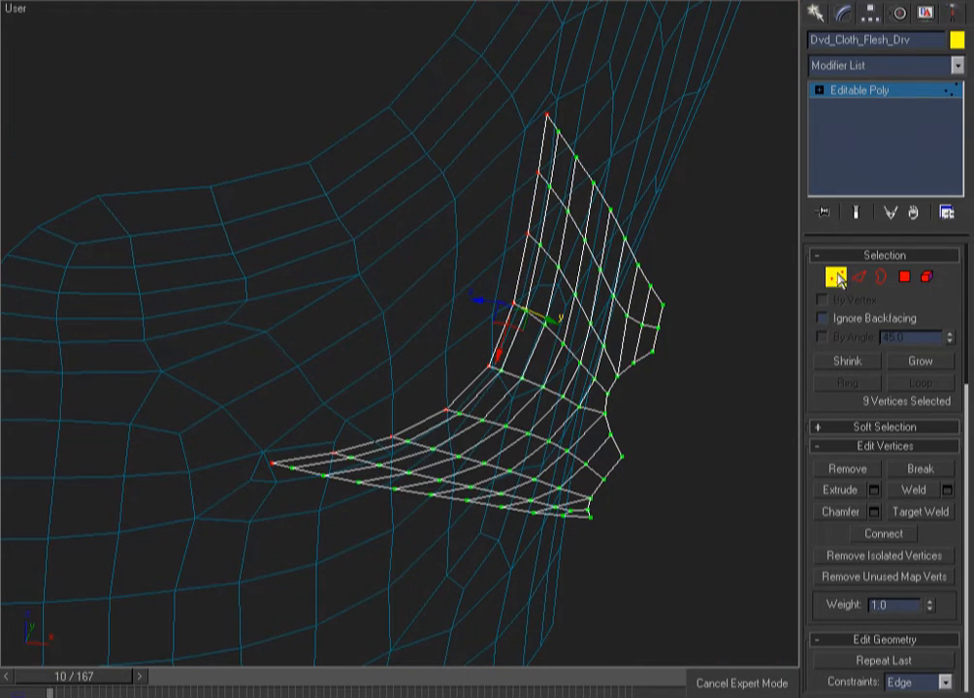
key("1")
left_click(739, 195)
key("F3")
key("F3")
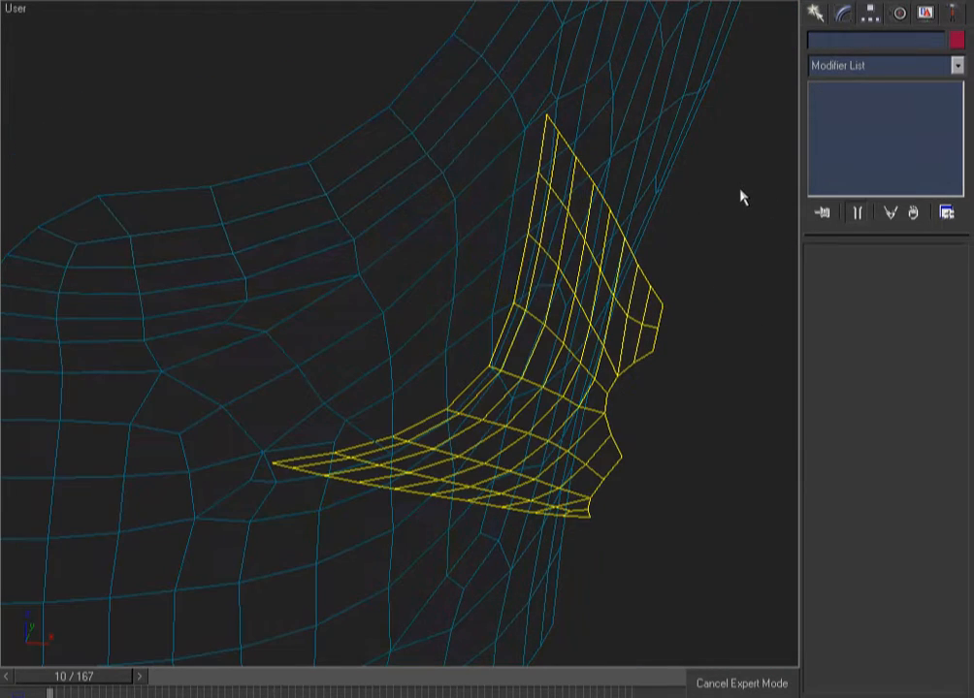
key("z")
key("F3")
scroll(558, 335, "up", 5)
scroll(637, 331, "down", 3)
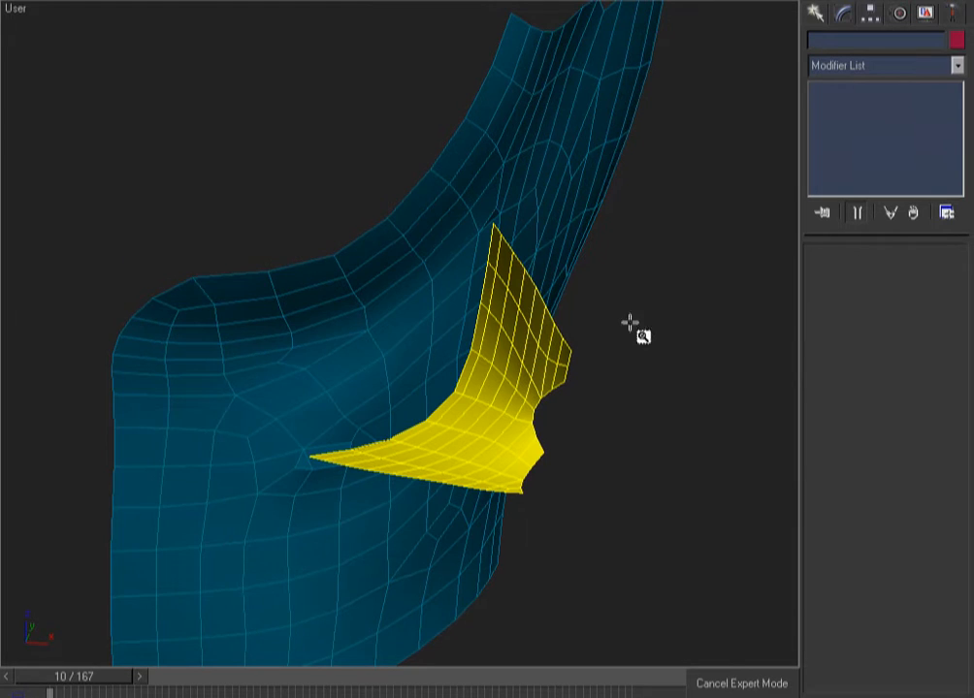
key("F3")
key("F3")
Copy the blue flesh mesh's Skin modifier and paste it onto Dvd_Cloth_Flesh_Drv
left_click(598, 131)
right_click(887, 97)
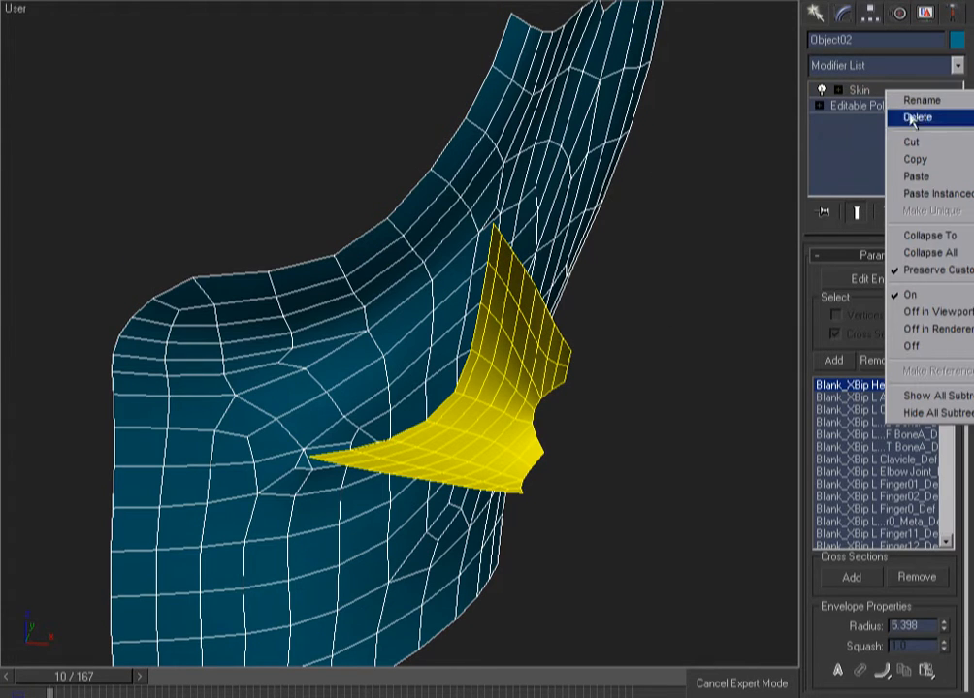
left_click(912, 156)
left_click(570, 352)
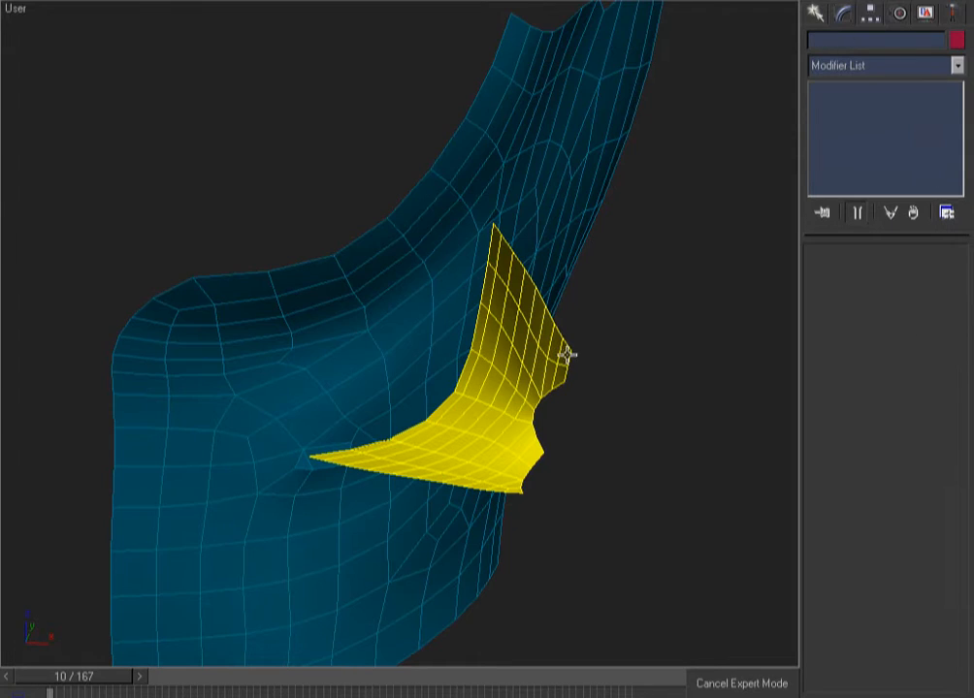
right_click(887, 91)
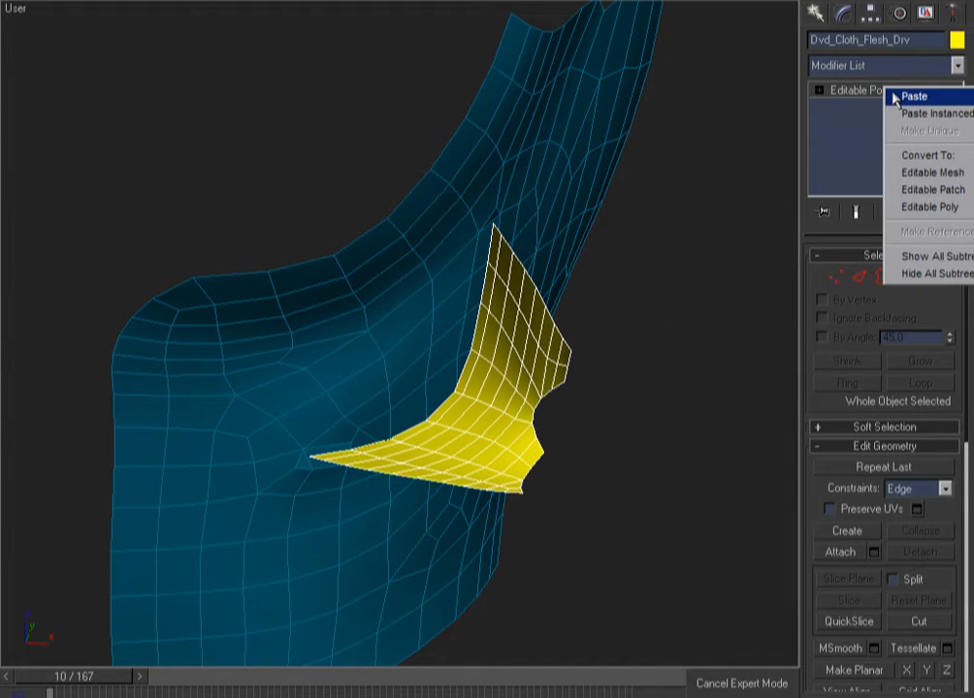
left_click(914, 97)
left_click(676, 240)
Add Mesh Select and then a ClothFX modifier to both the flap and the chest patch
key("f")
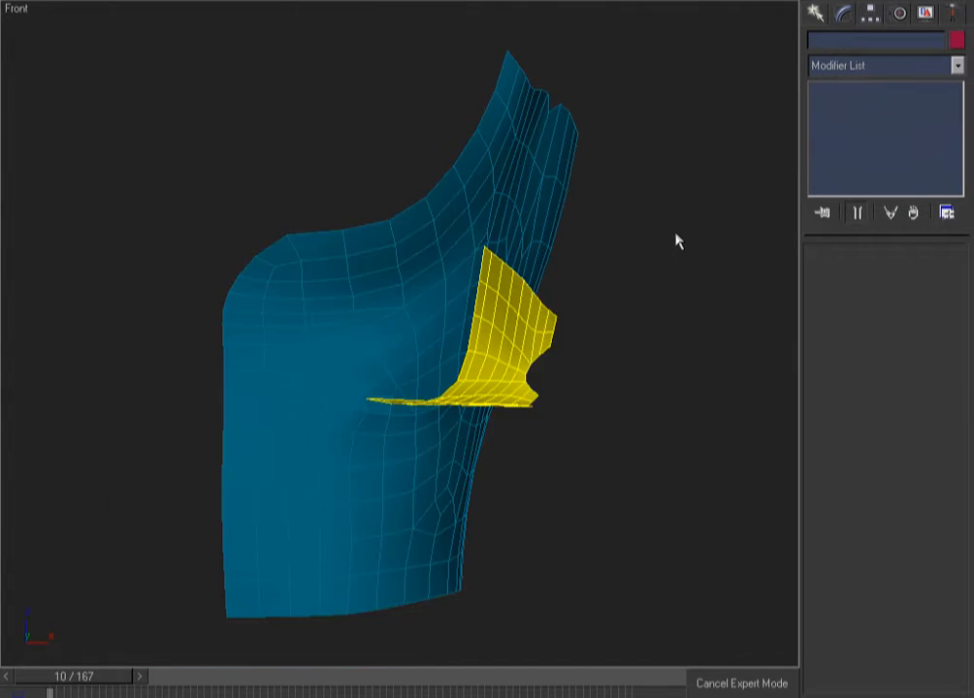
key("F3")
left_click_drag(621, 252, 518, 291)
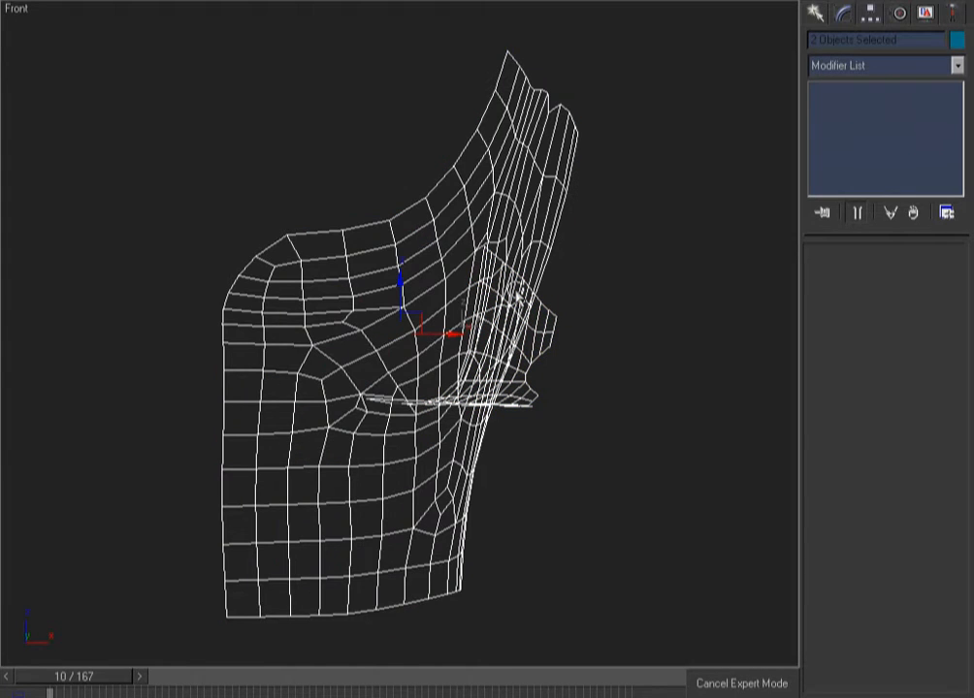
left_click(602, 198)
key("ctrl+a")
right_click(278, 163)
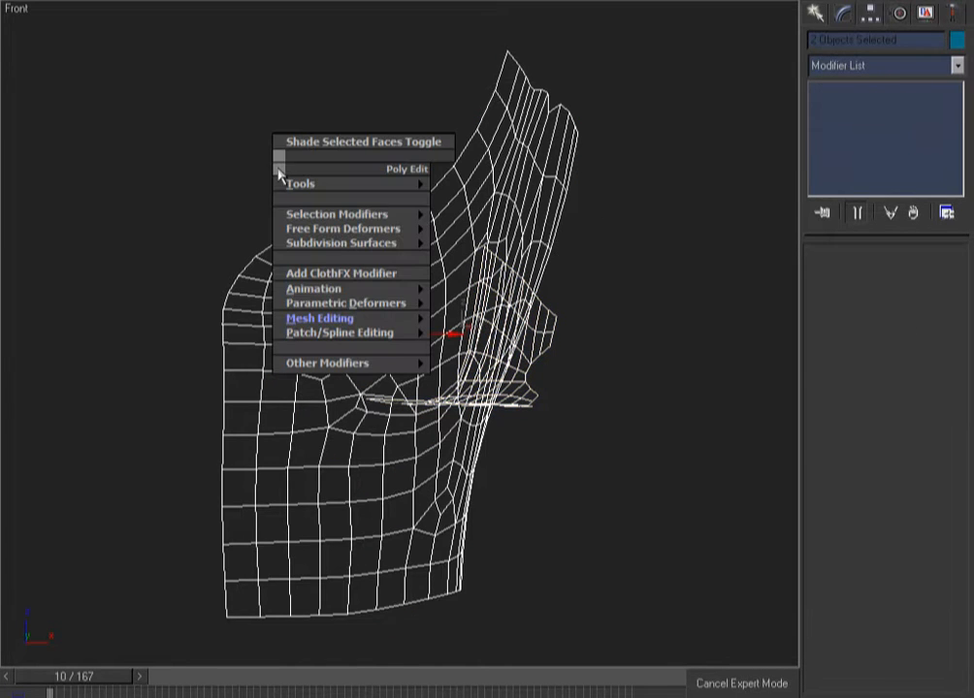
mouse_move(362, 320)
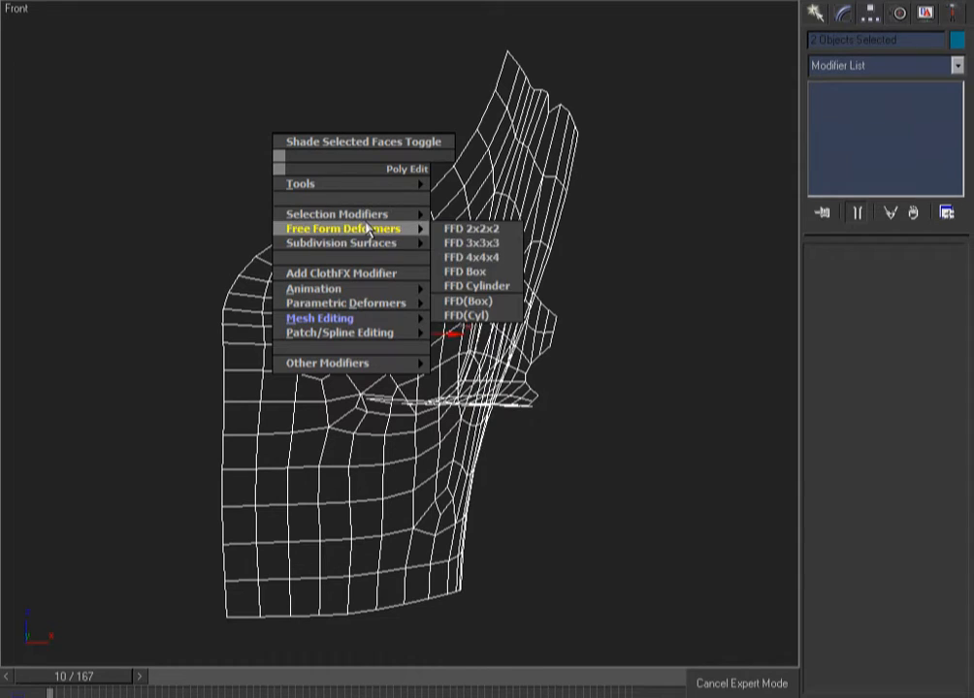
mouse_move(403, 216)
left_click(477, 245)
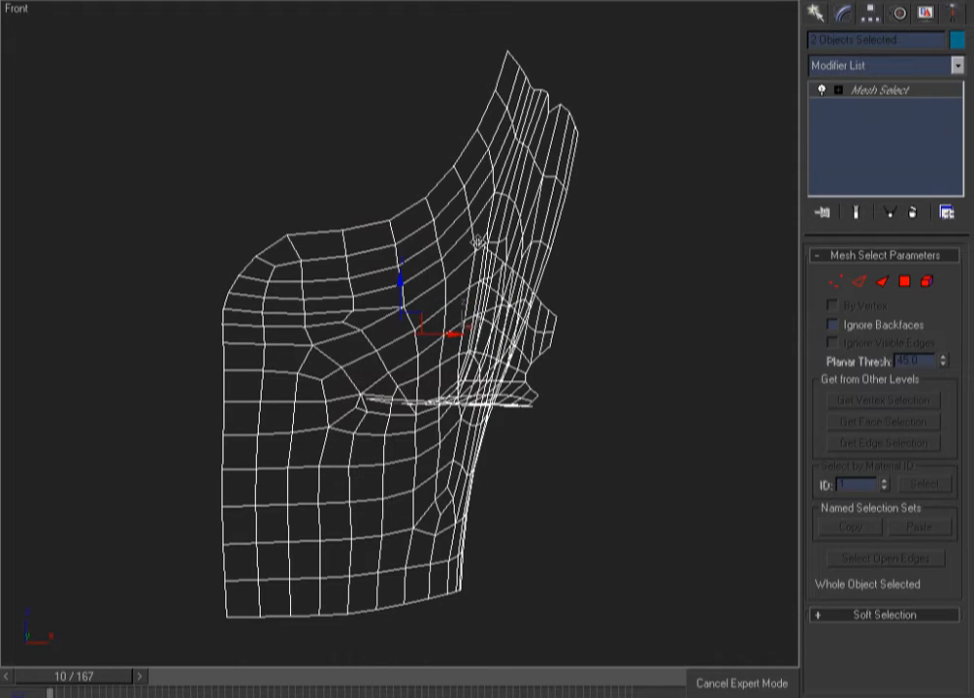
right_click(363, 133)
left_click(418, 236)
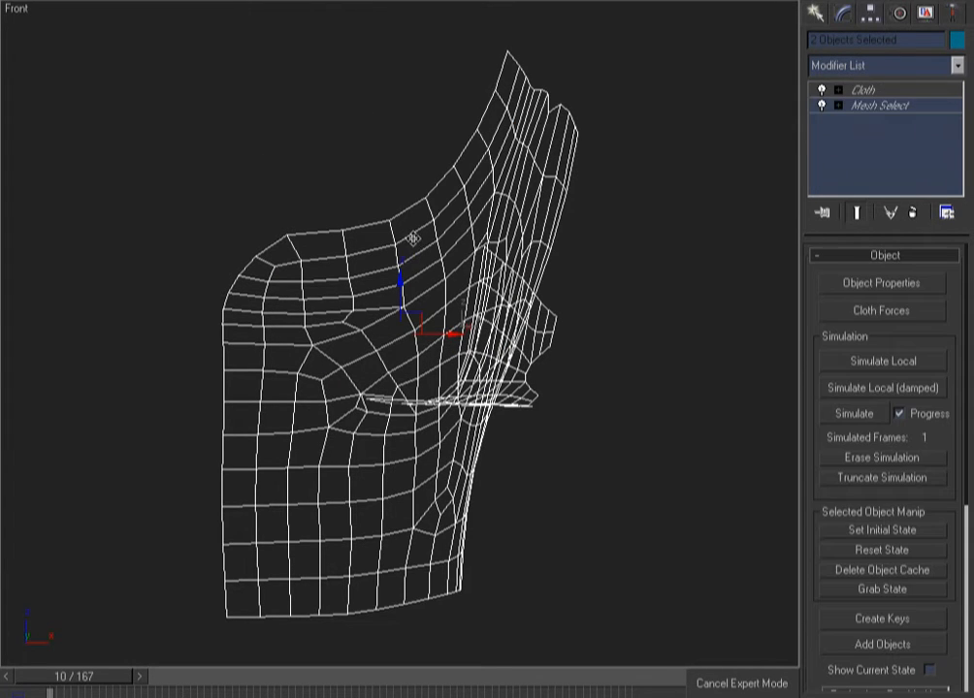
Select Dvd_Cloth_Flesh_Drv and bring up the Cloth Object Properties
left_click(629, 317)
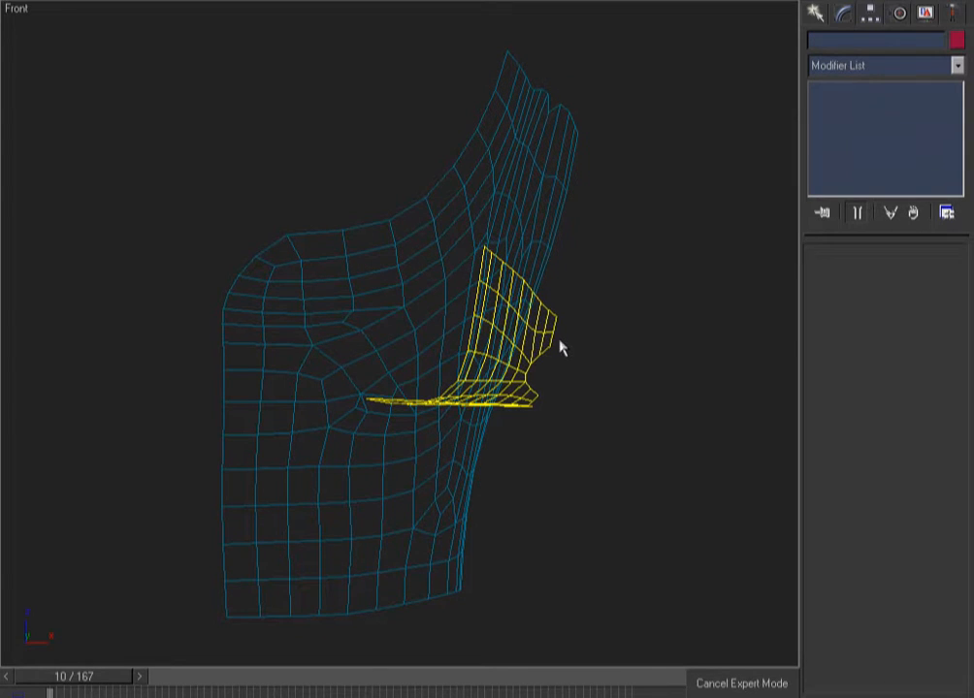
left_click(554, 342)
left_click(868, 284)
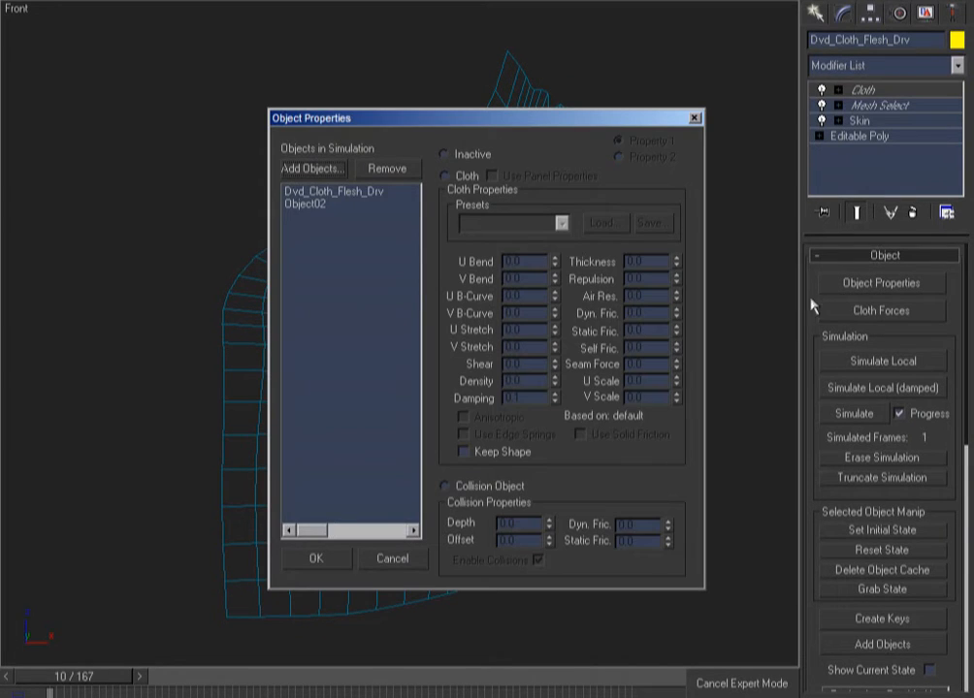
Make Dvd_Cloth_Flesh_Drv a Cloth object with Use Edge Springs enabled
left_click(340, 192)
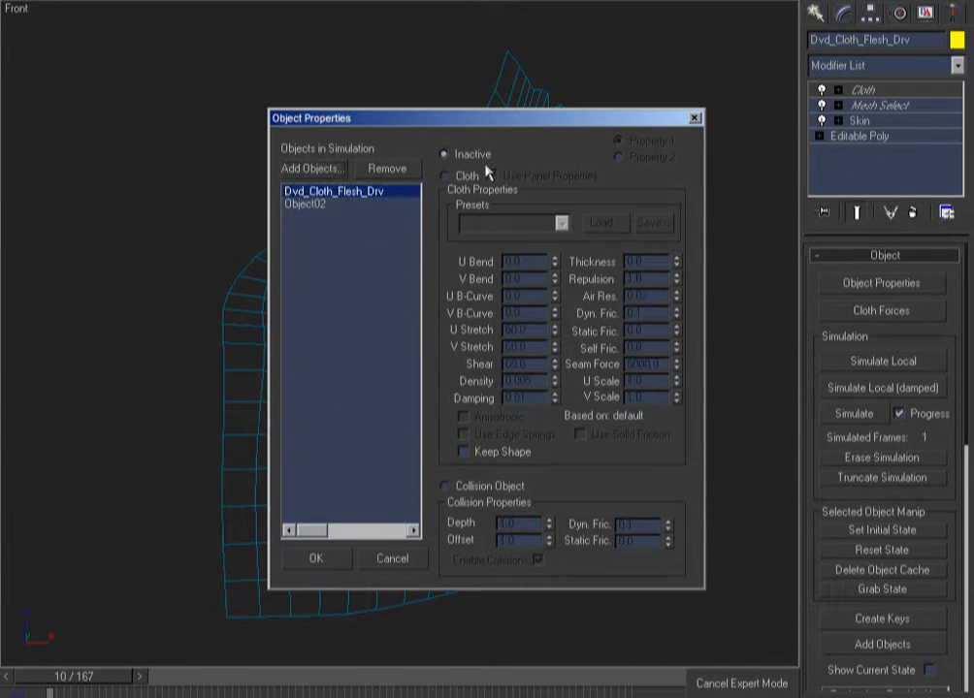
left_click(448, 177)
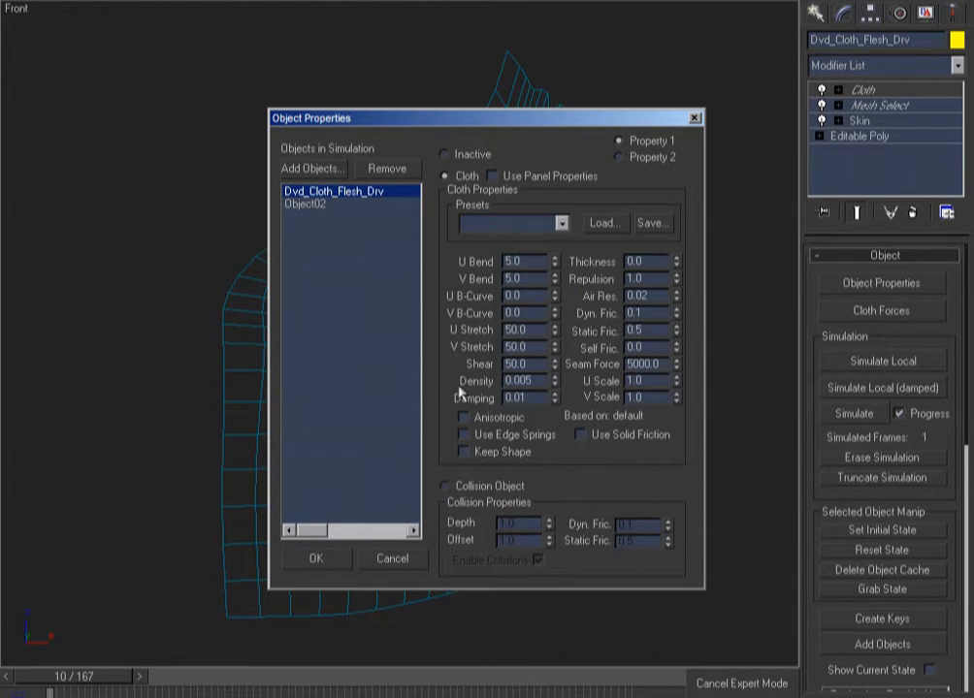
left_click(491, 438)
Make Object02 a Collision Object with offset 0.05 and close the dialog
left_click(308, 204)
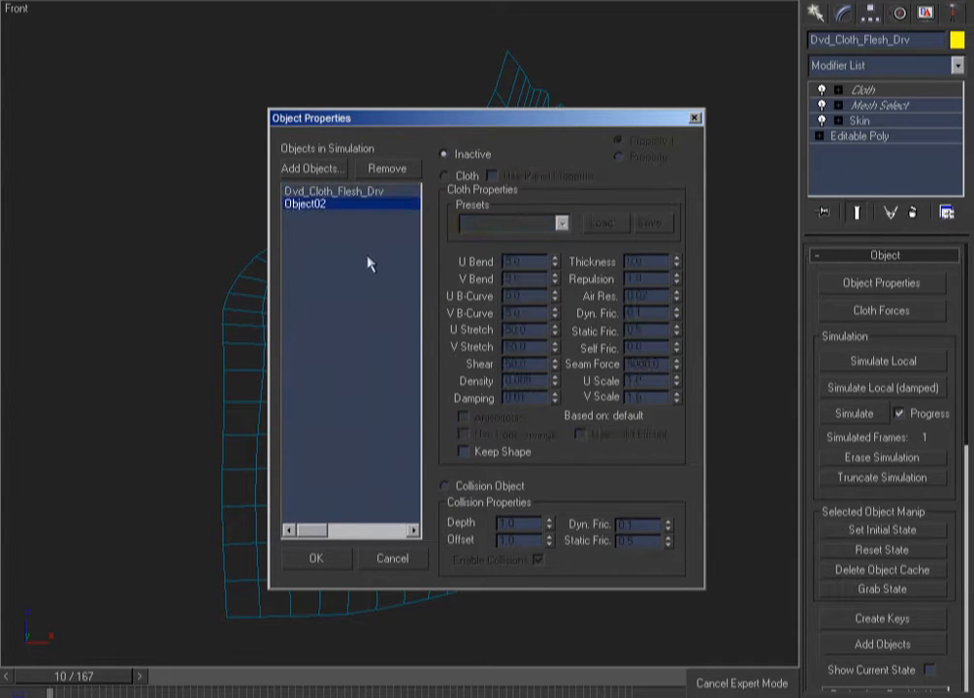
left_click(445, 486)
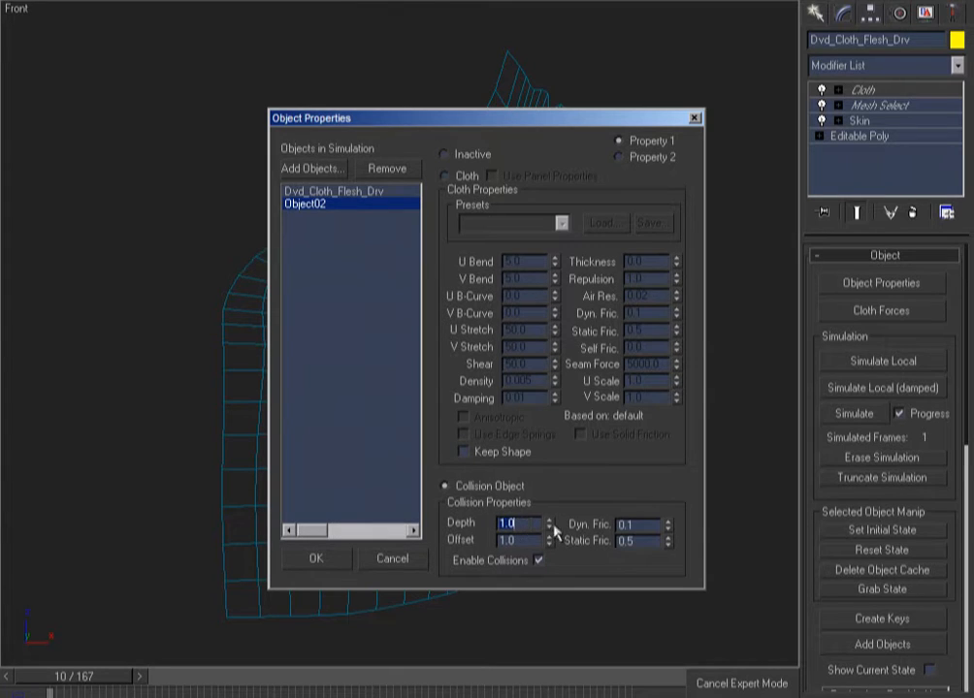
key("Tab")
type("0.05")
left_click(316, 559)
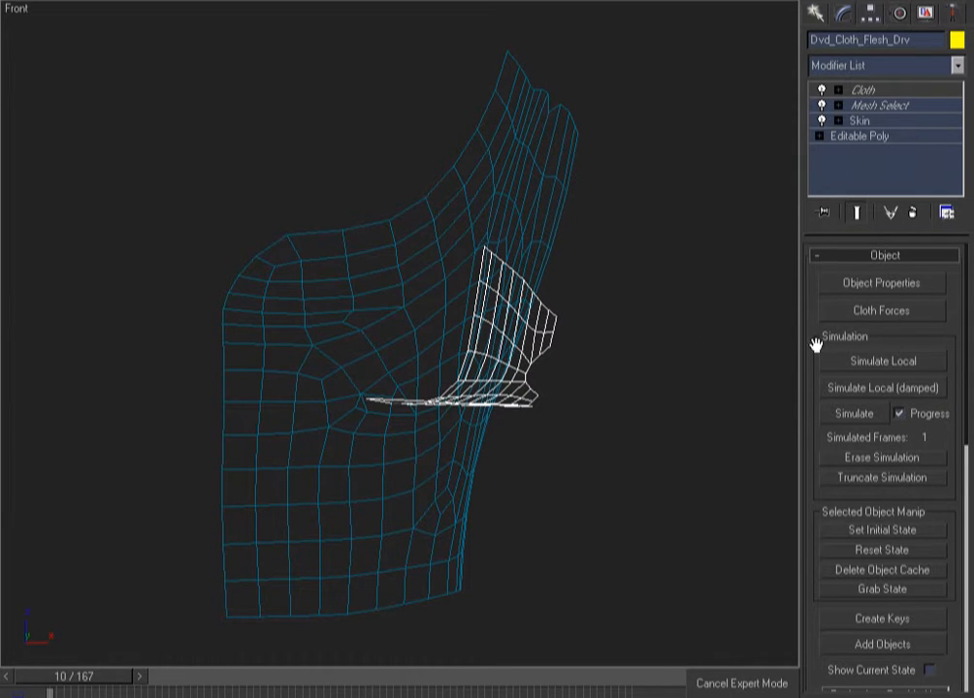
Set the cloth's Gravity to -2000 and Subsample to 4 in Simulation Parameters
left_click_drag(803, 346, 747, 365)
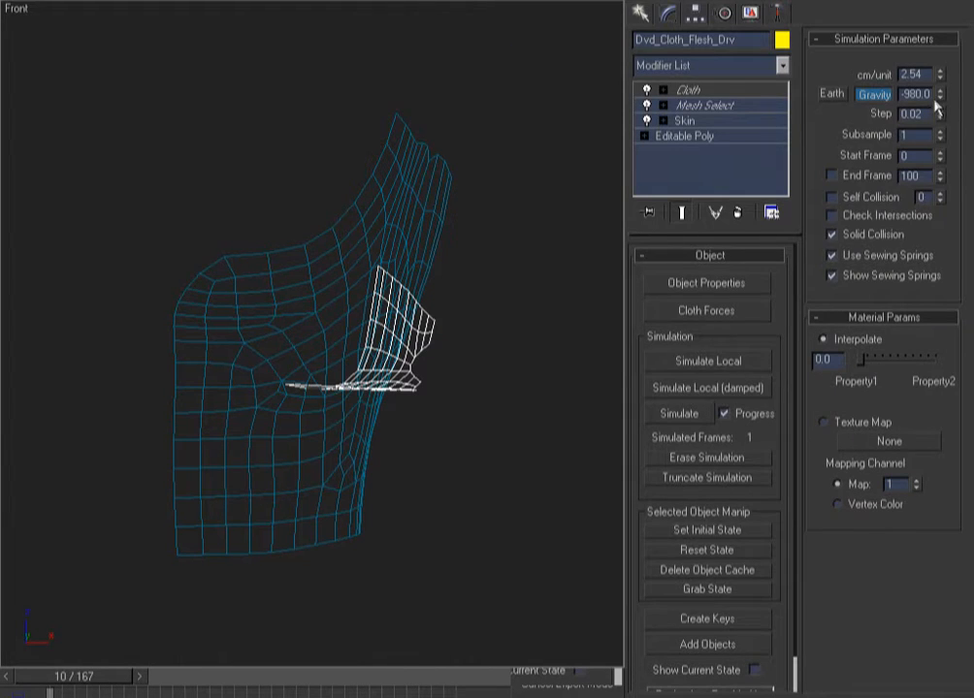
type("12000")
left_click(919, 136)
Turn off Use Sewing Springs and Show Sewing Springs, then enter the Cloth Group level
left_click(831, 277)
left_click(832, 256)
left_click(709, 91)
Zoom in on the flap and select the nine vertices along its inner edge
key("ctrl+w")
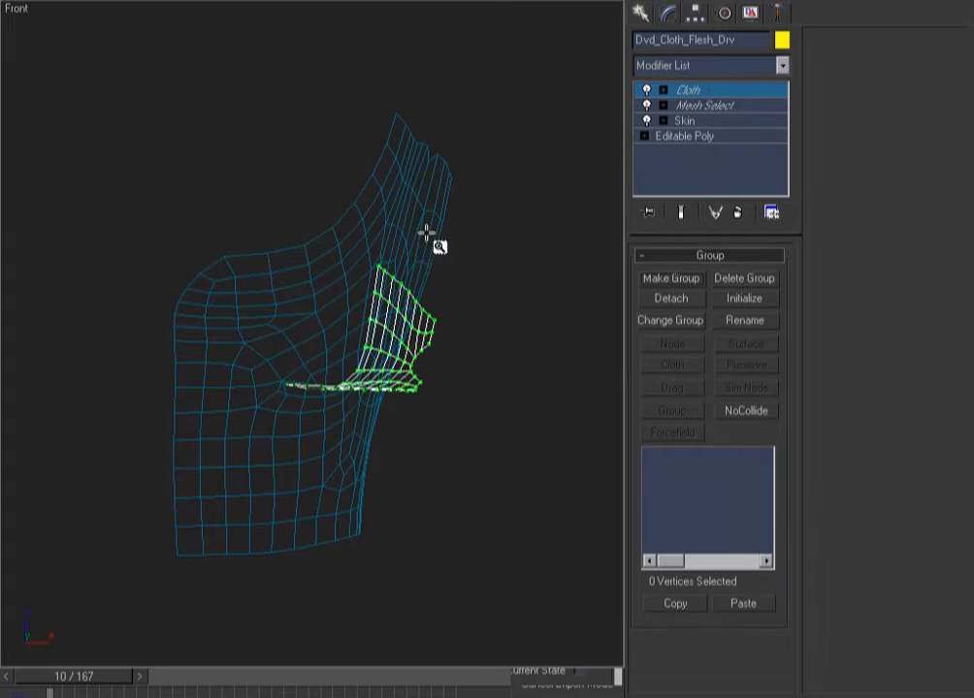
left_click_drag(471, 205, 199, 458)
middle_click_drag(286, 421, 266, 455, "alt")
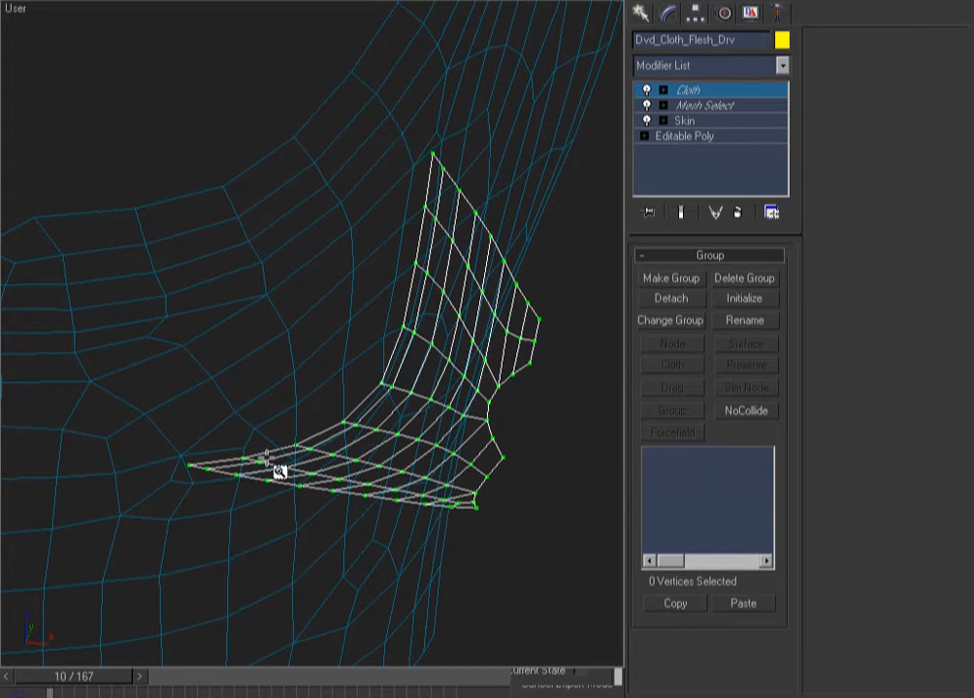
key("ctrl+x")
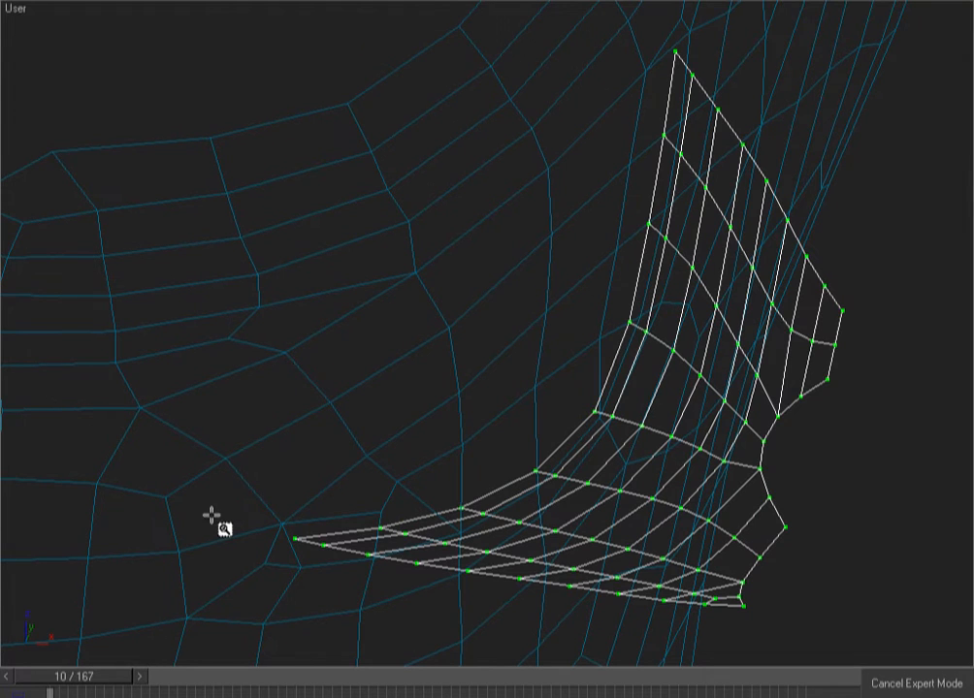
mouse_move(295, 529)
left_mouse_down()
mouse_move(378, 522)
mouse_move(524, 474)
mouse_move(588, 405)
mouse_move(591, 322)
mouse_move(634, 225)
mouse_move(635, 152)
mouse_move(665, 136)
mouse_move(667, 61)
left_mouse_up()
key("f")
scroll(591, 195, "down", 5)
key("ctrl+x")
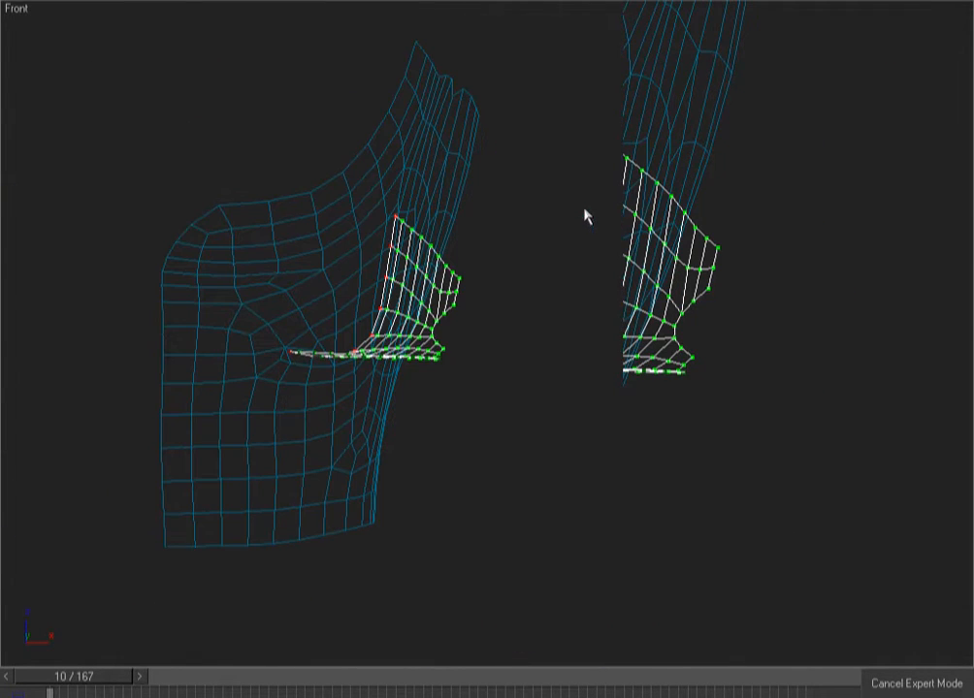
scroll(547, 303, "up", 4)
middle_click_drag(543, 296, 606, 307)
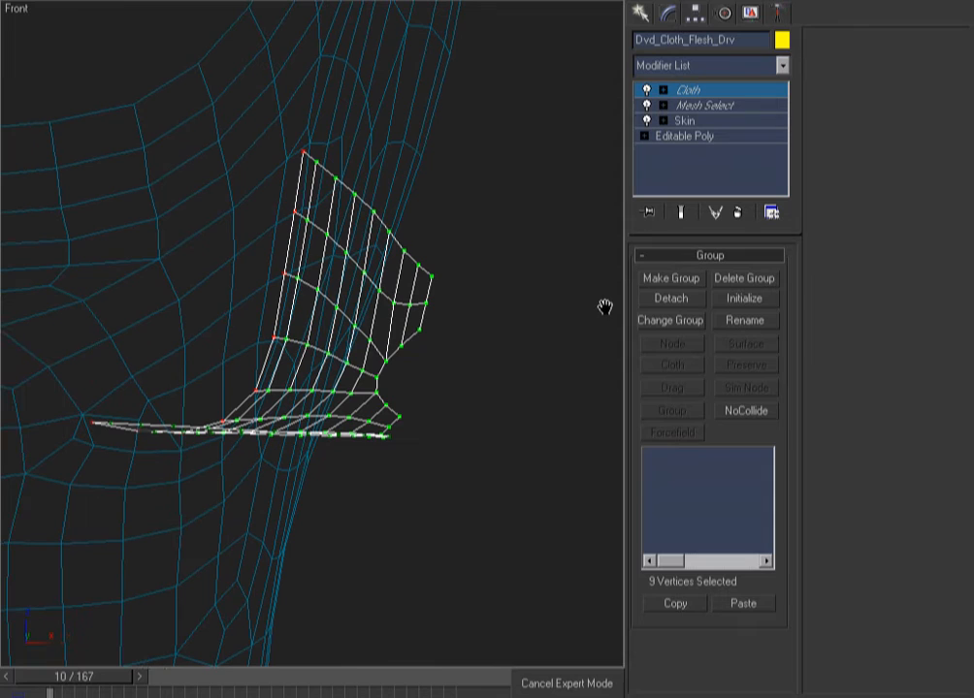
Make a group named Pin from the selected vertices and set it to Preserve
left_click(686, 278)
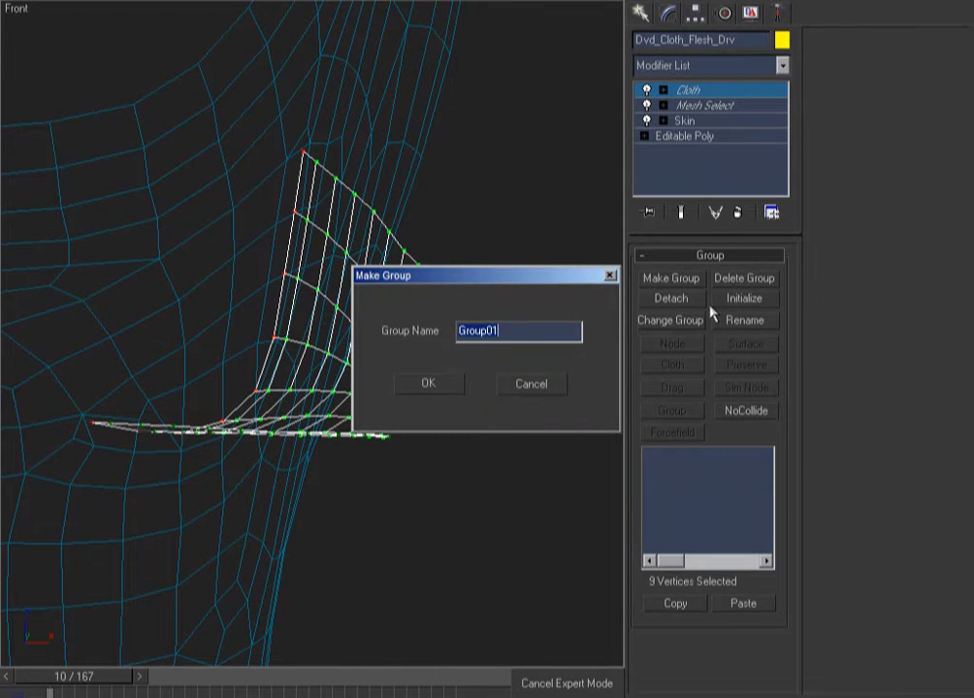
type("F")
key("Return")
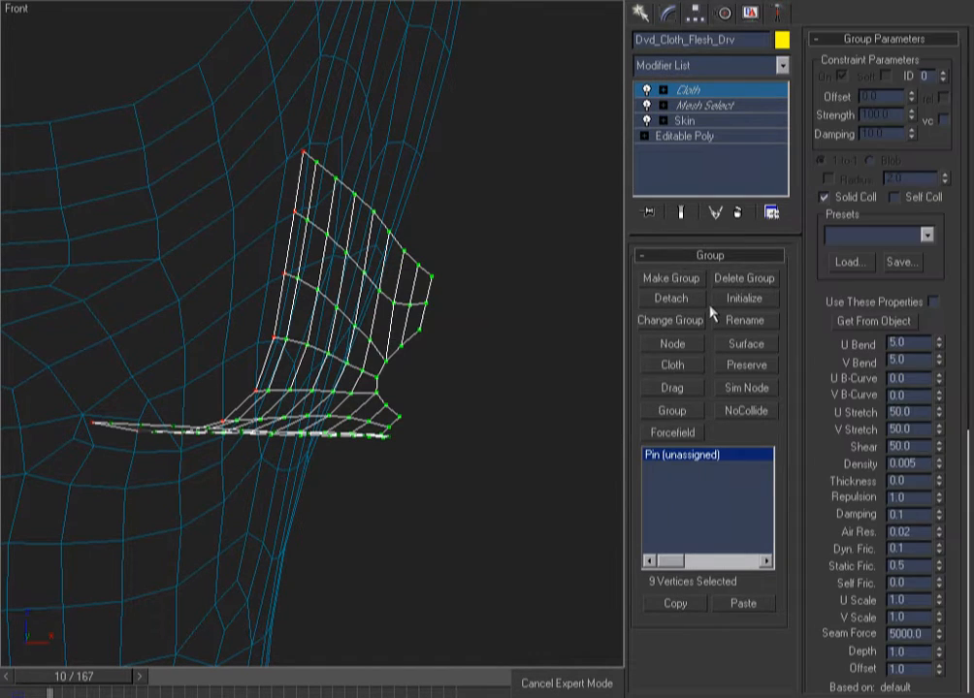
left_click(745, 368)
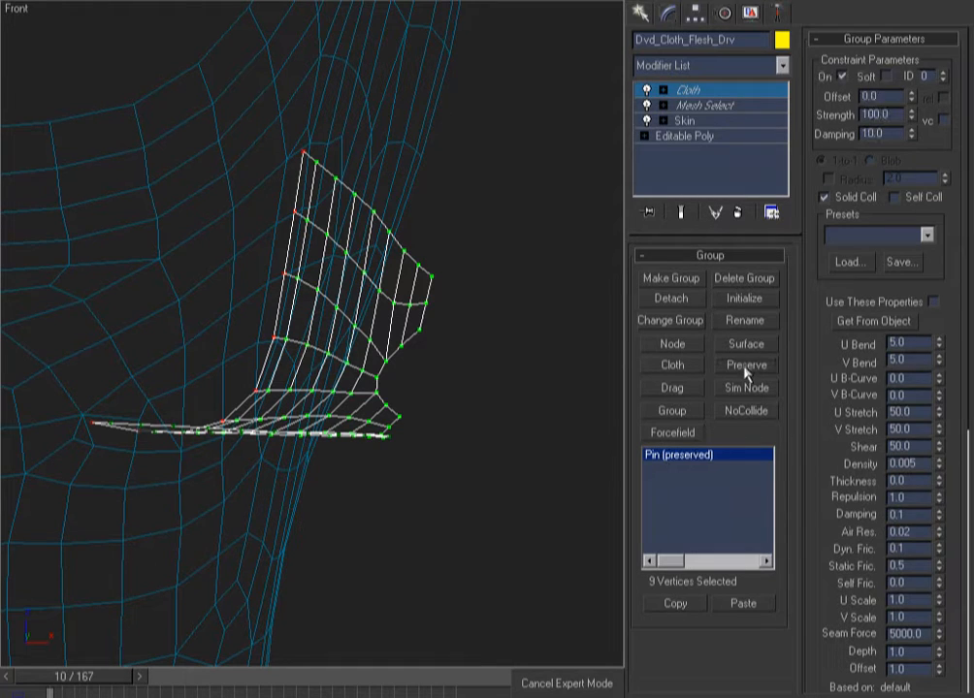
Enable Use Soft Selection on the Pin group with a Falloff of about 1.22
left_click_drag(829, 510, 790, 70)
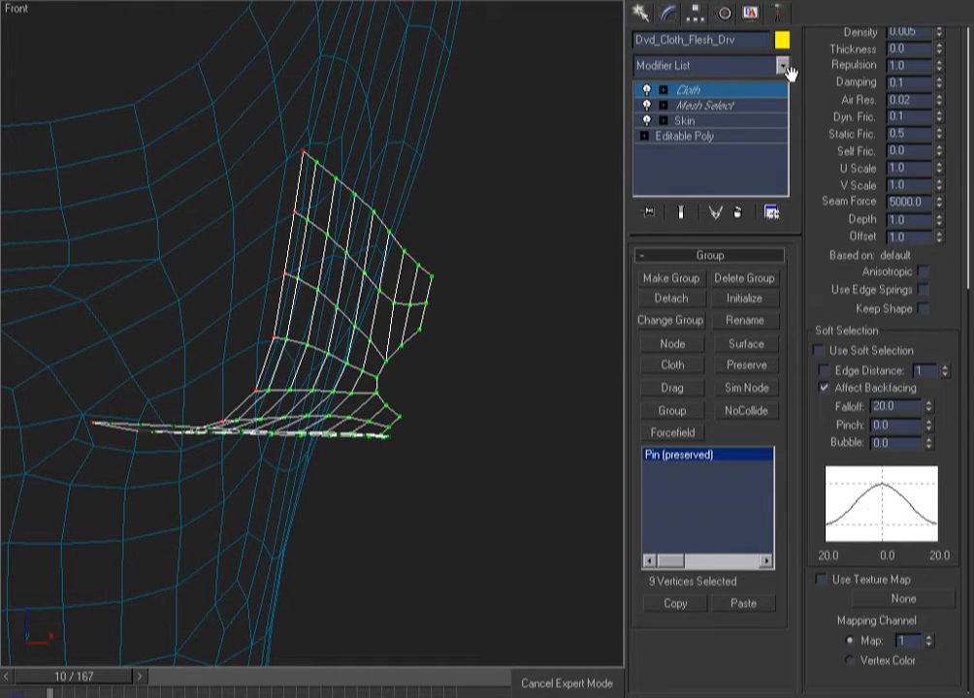
left_click(842, 351)
right_click(930, 408)
left_click_drag(929, 408, 901, 290)
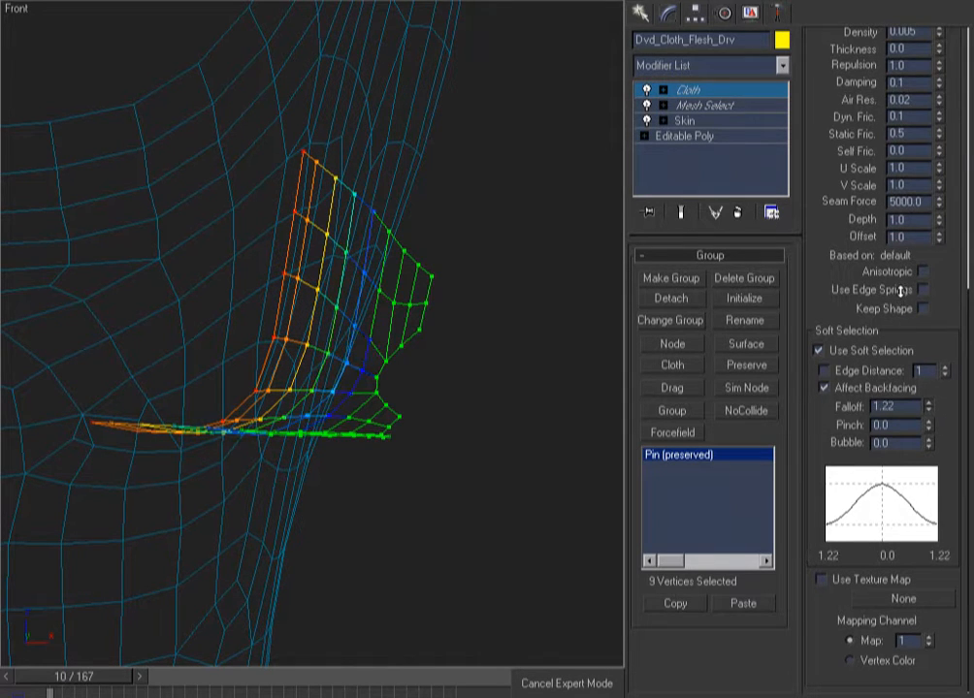
Exit the Group sub-object level, deselect the flap and zoom to fit the scene
left_click(707, 91)
left_click(514, 169)
key("F3")
key("z")
key("F3")
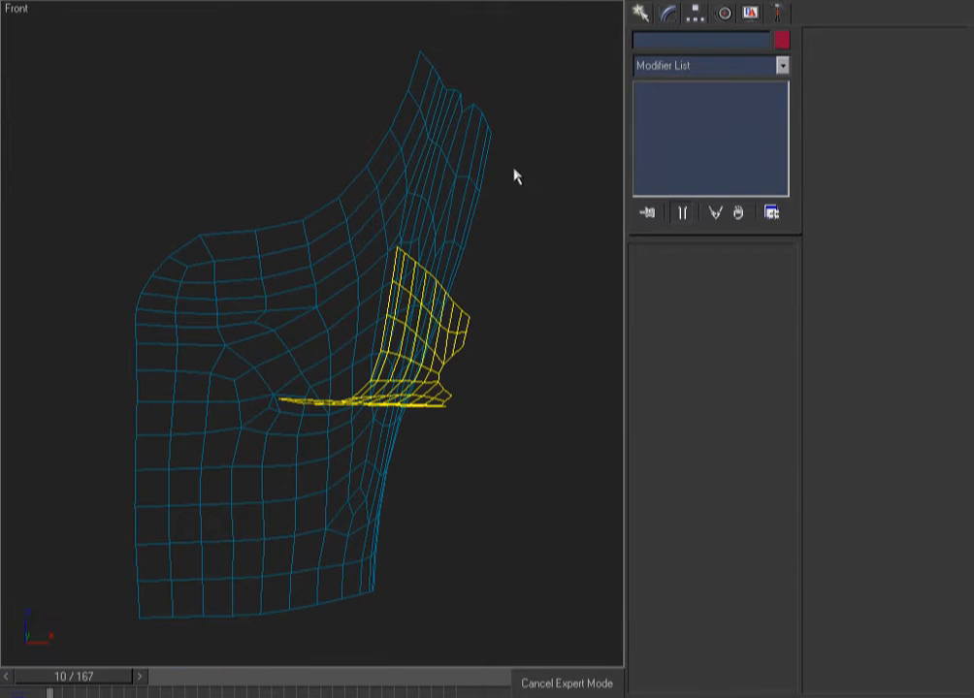
Unhide the body mesh to compare it with the cloth pieces, then hide the body again
key("F3")
key("F3")
key("F3")
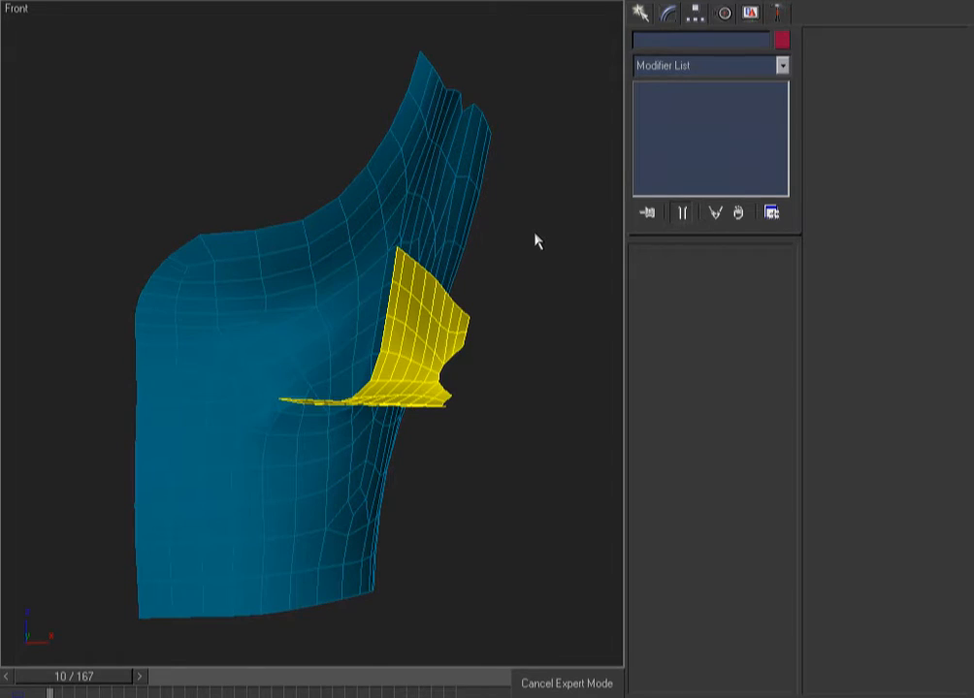
key("alt+u")
key("F3")
scroll(536, 241, "down", 5)
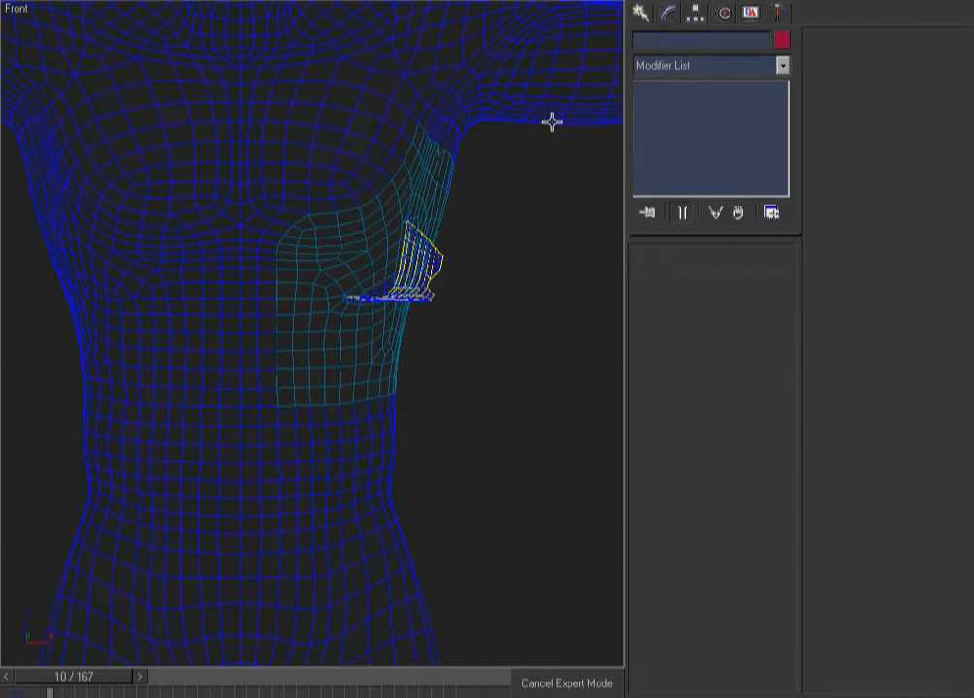
left_click(579, 120)
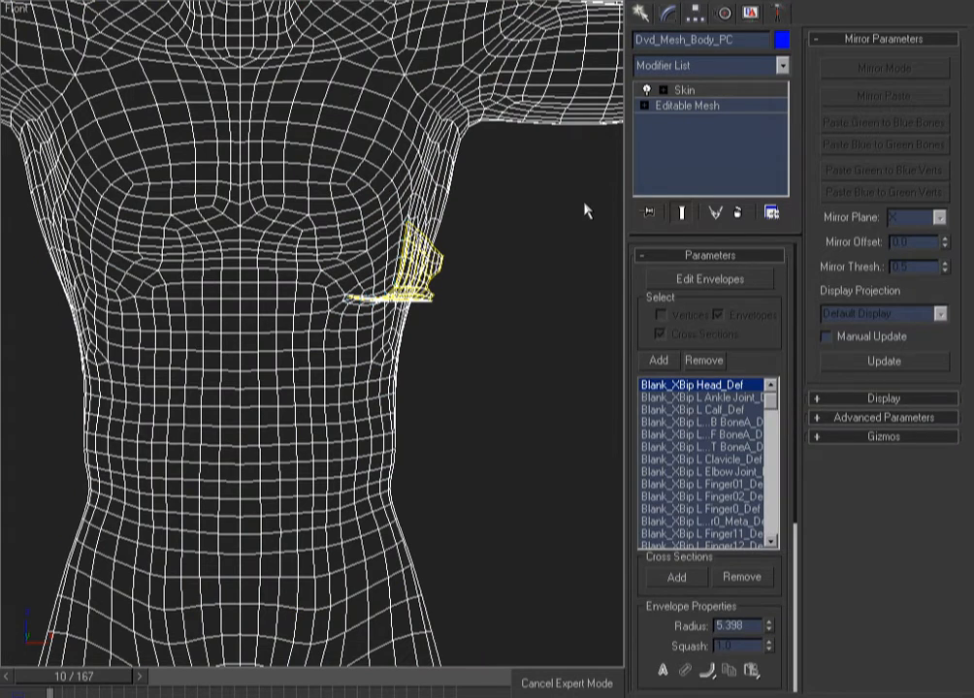
key("alt+h")
key("ctrl+z")
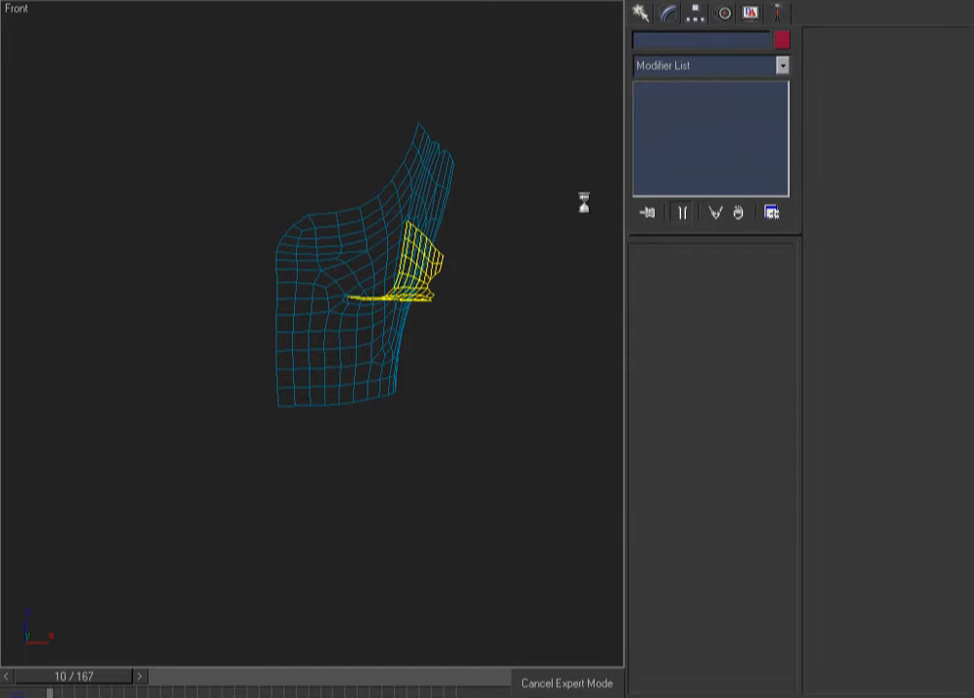
Switch to the Back view and zoom in on the cloth pieces
key("k")
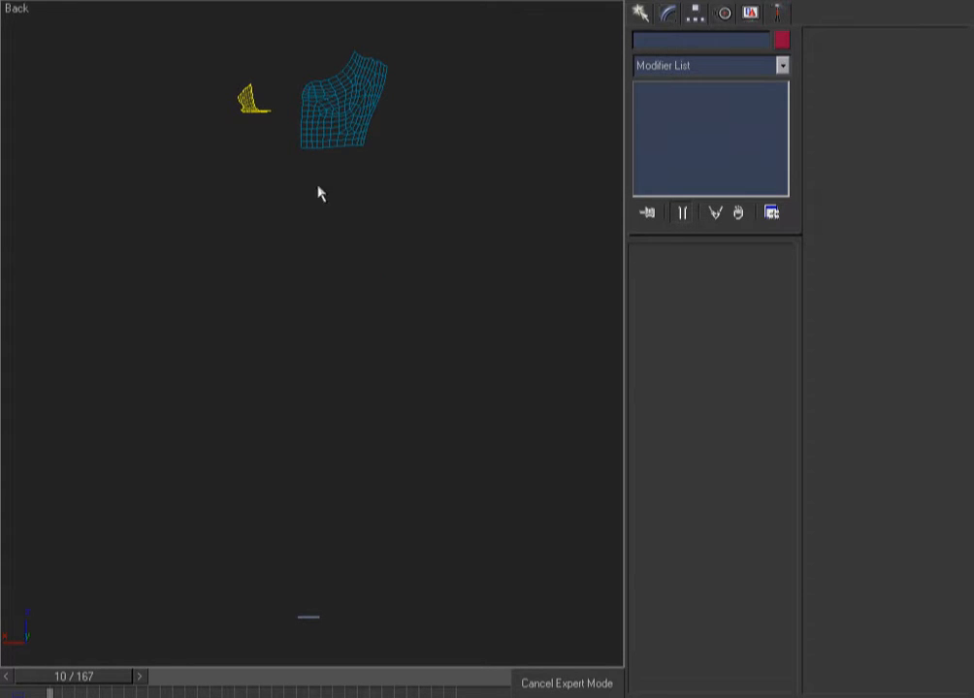
right_click(458, 60)
key("ctrl+w")
left_click_drag(424, 33, 175, 237)
Select the flap cloth, reset its state and erase the cached simulation
left_click(180, 220)
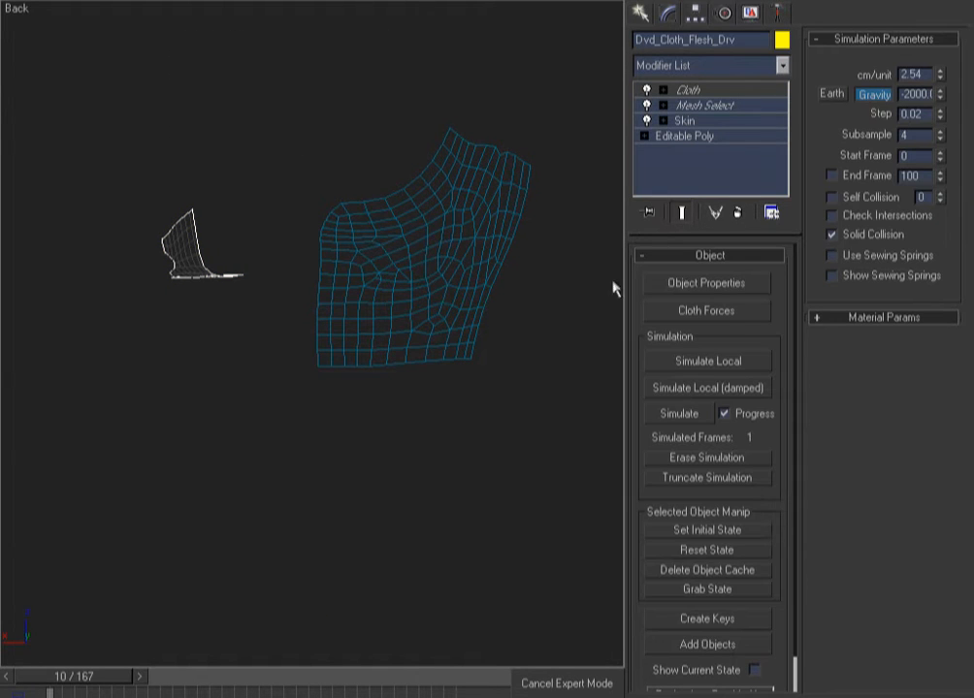
left_click(648, 554)
key("F3")
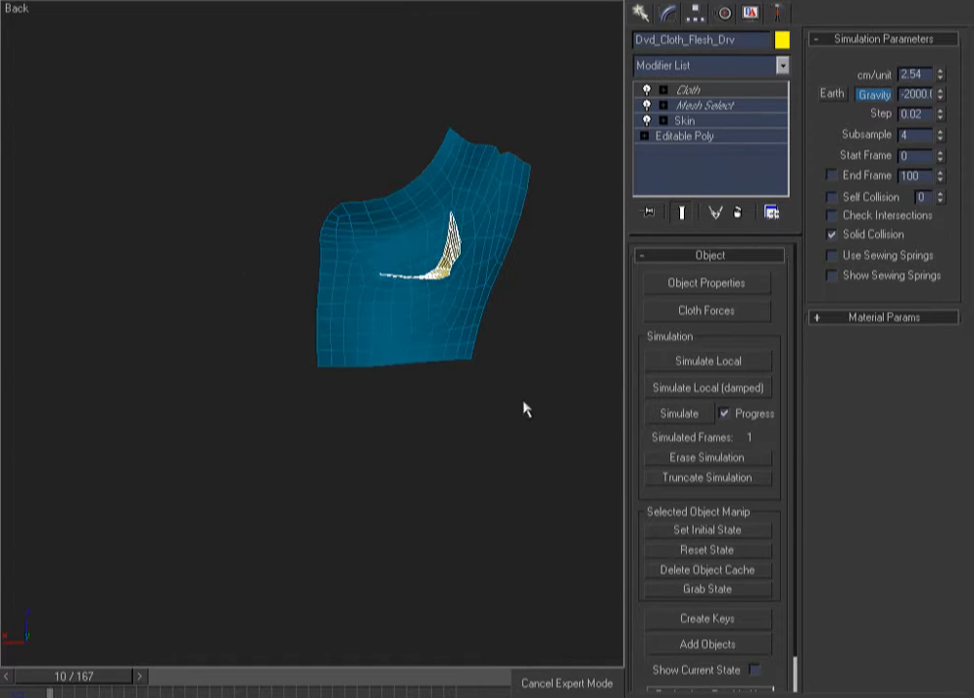
left_click(711, 462)
scroll(462, 460, "down", 2)
middle_click_drag(462, 460, 339, 441)
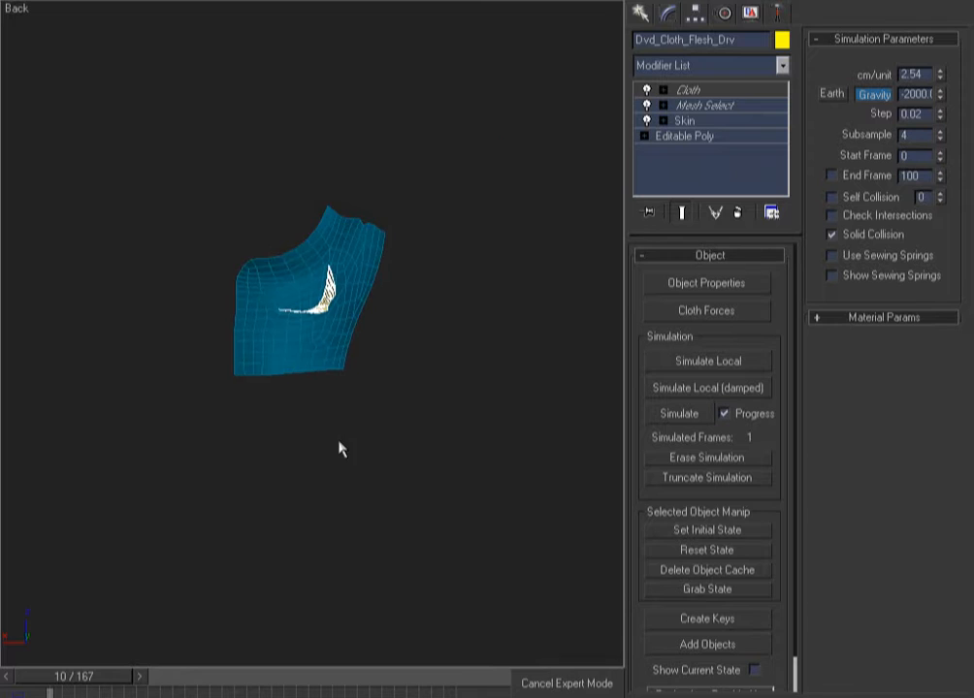
key("End")
key("Home")
Run a trial simulation, stopping at 68 frames, then open the cloth's Group level
left_click(680, 416)
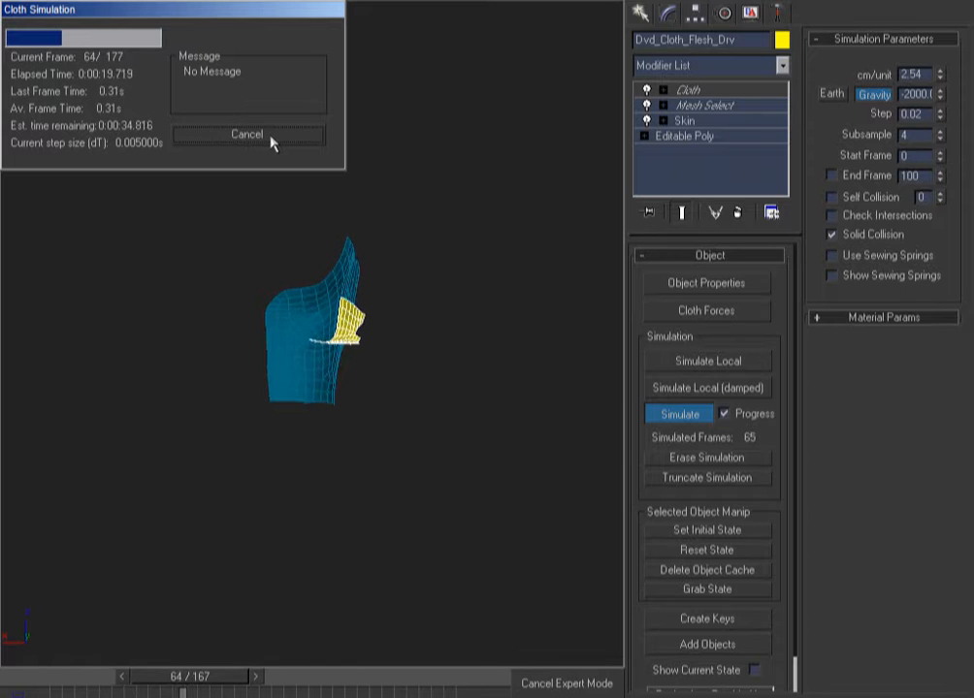
left_click(270, 136)
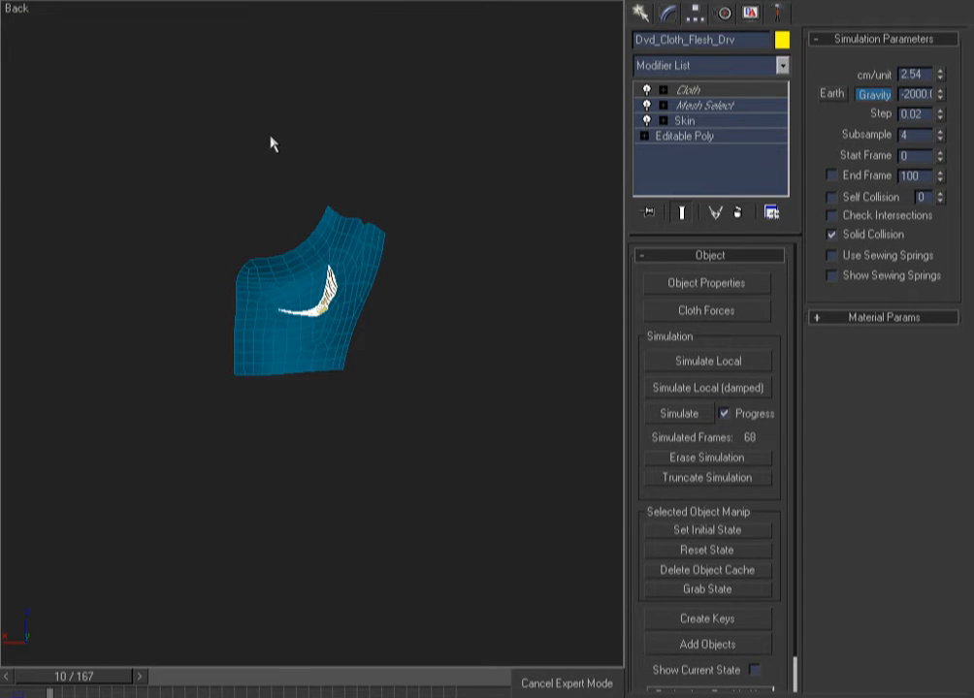
left_click(713, 93)
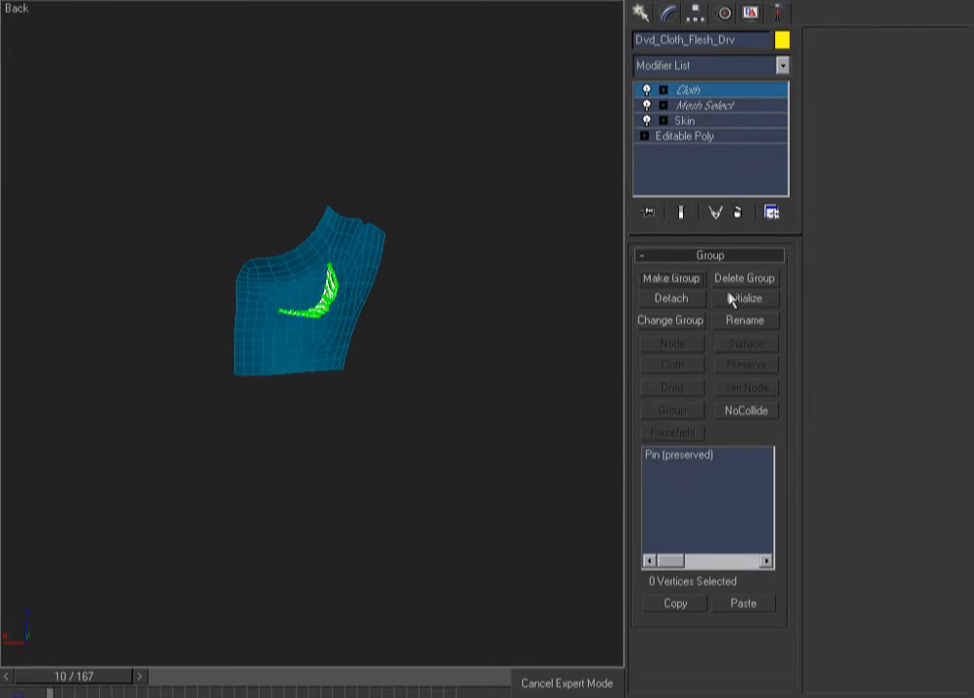
Select the Pin (preserved) group, uncheck Use Soft Selection, and exit the Group level
left_click(685, 456)
left_click_drag(825, 484, 761, 63)
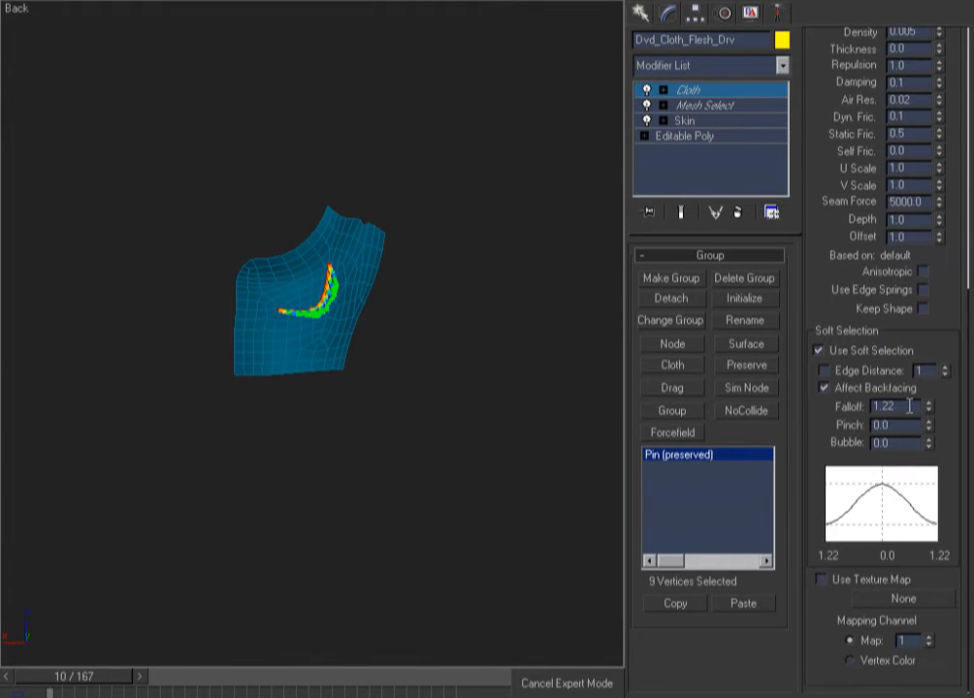
middle_click_drag(385, 319, 443, 336, "alt")
key("ctrl+w")
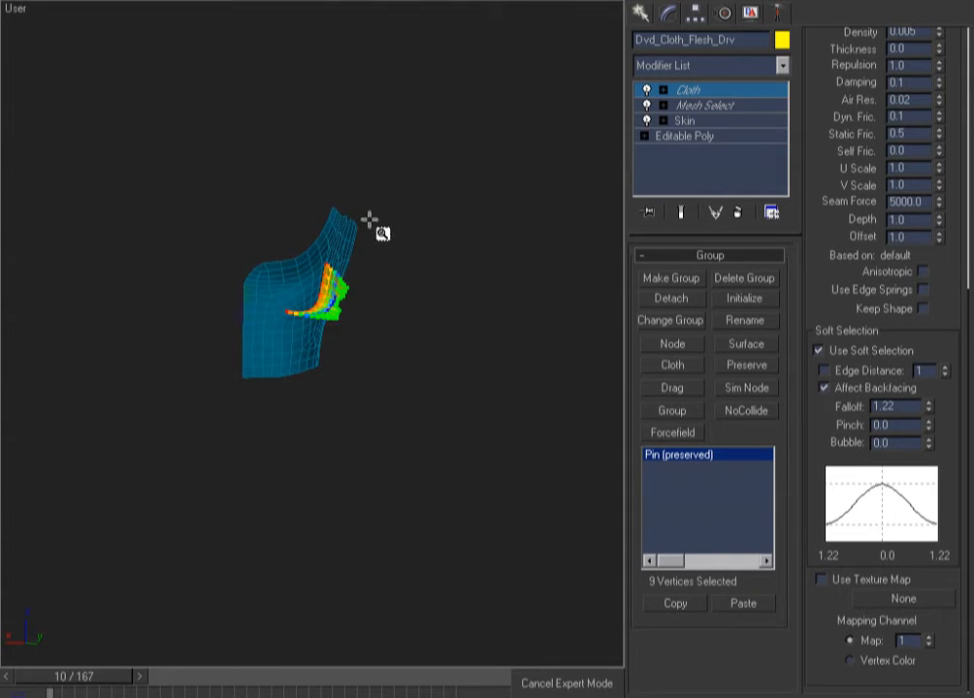
left_click_drag(367, 220, 182, 412)
right_click(183, 413)
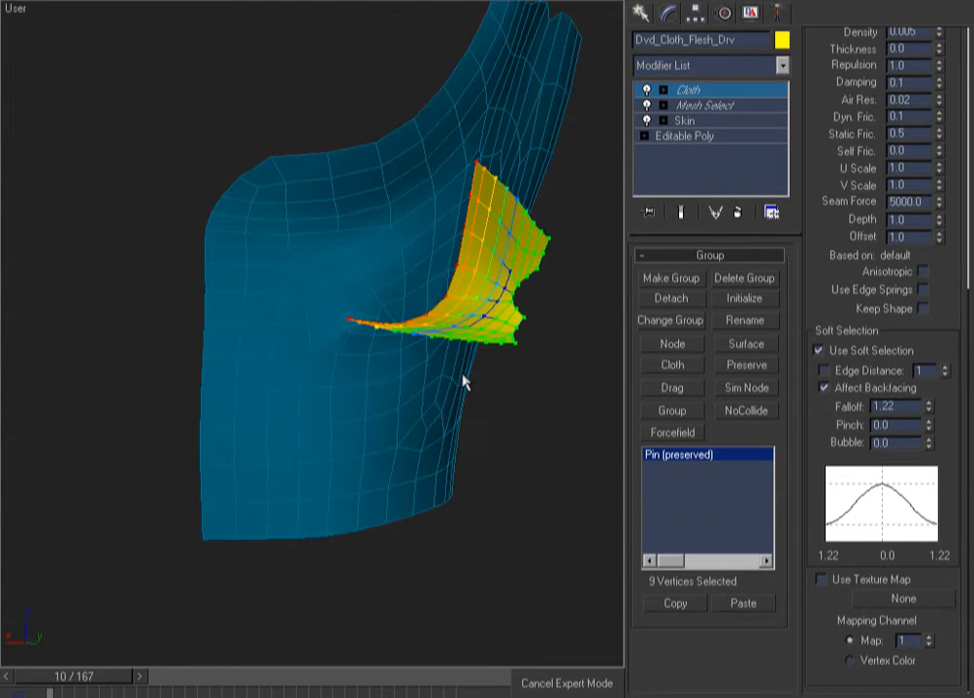
left_click(832, 353)
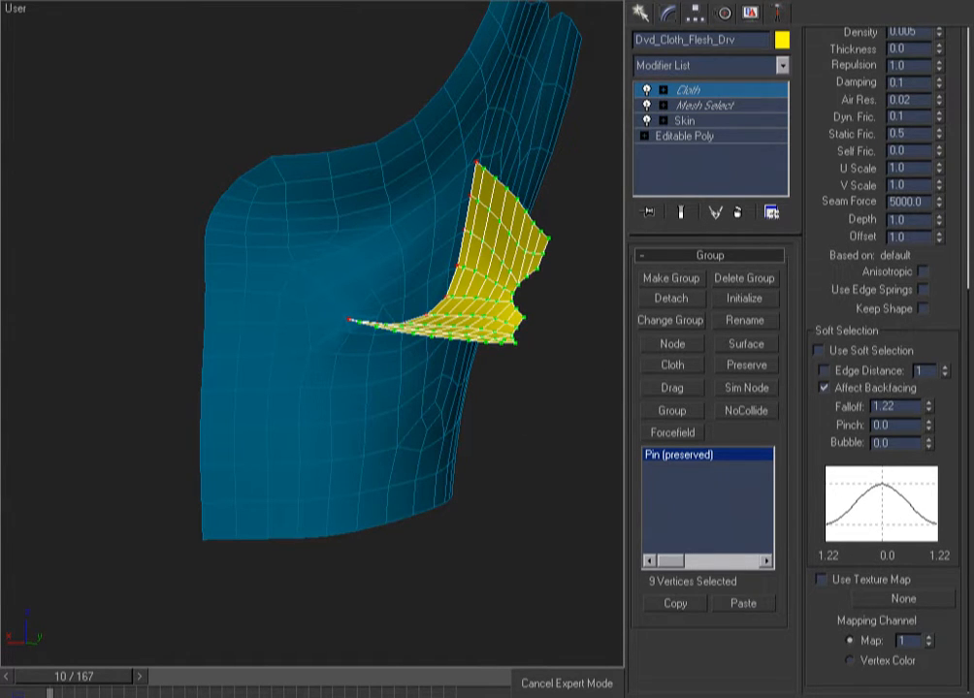
middle_click_drag(563, 343, 456, 388, "alt")
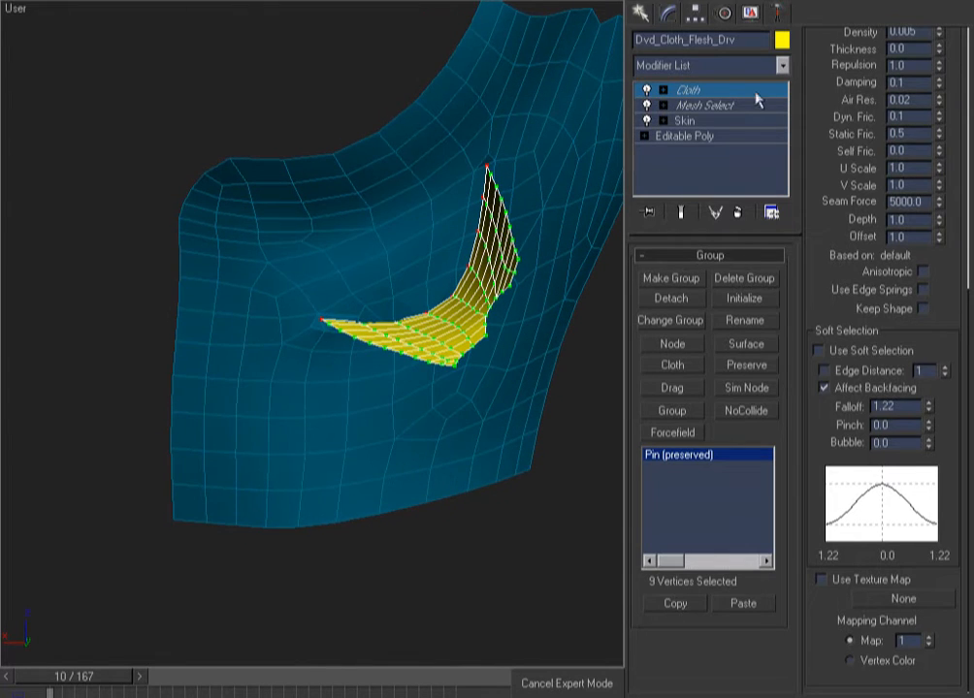
left_click(718, 91)
middle_click_drag(515, 250, 322, 305, "alt")
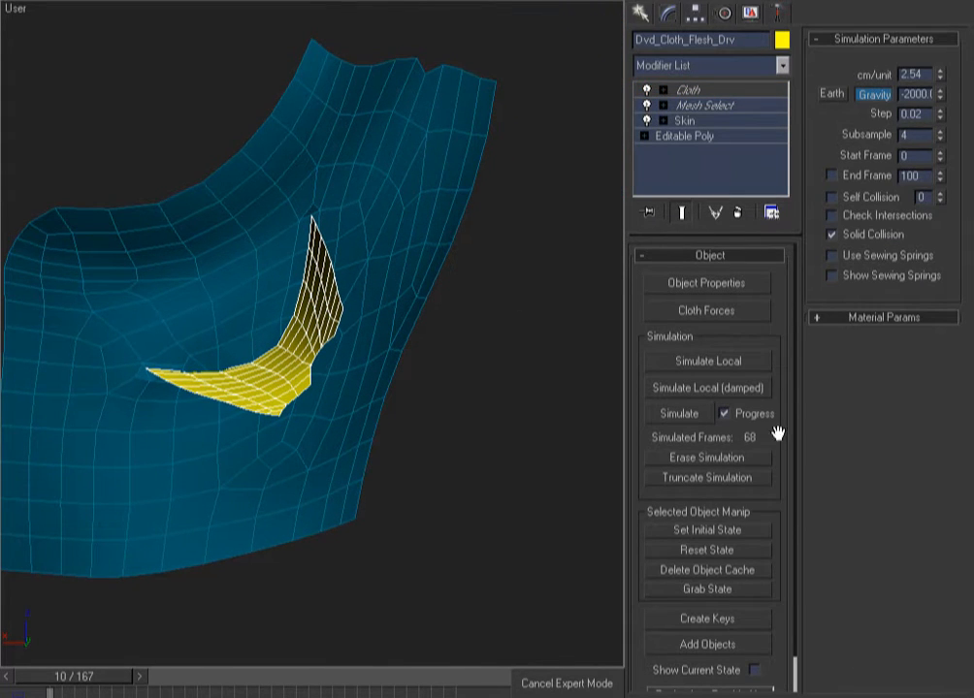
Erase the simulation and set the flap's U Stretch, V Stretch and Shear to 5 in Object Properties
scroll(559, 224, "down", 3)
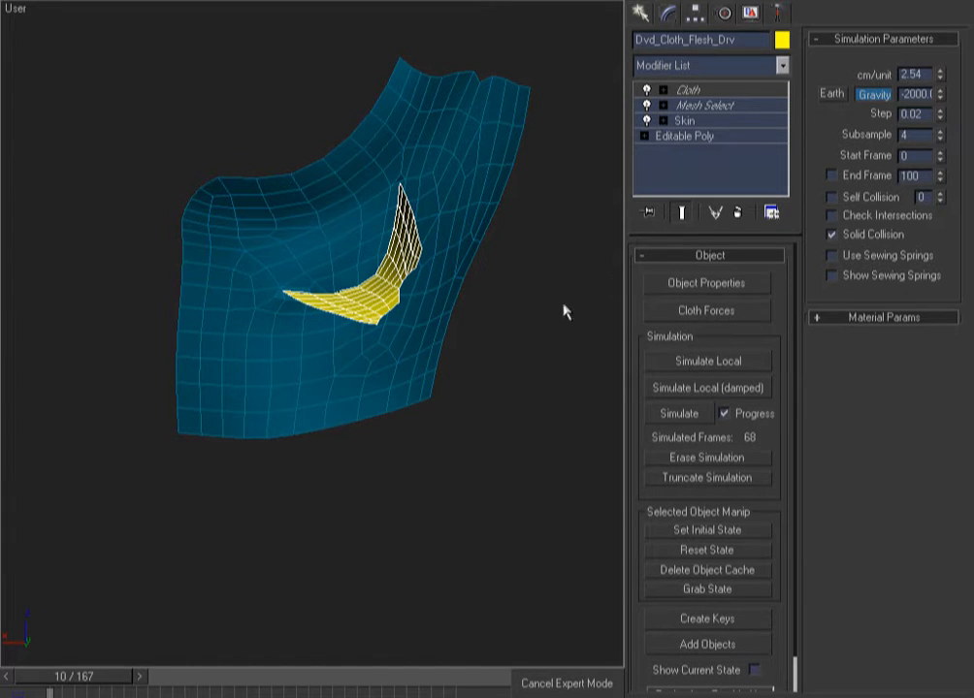
left_click(708, 458)
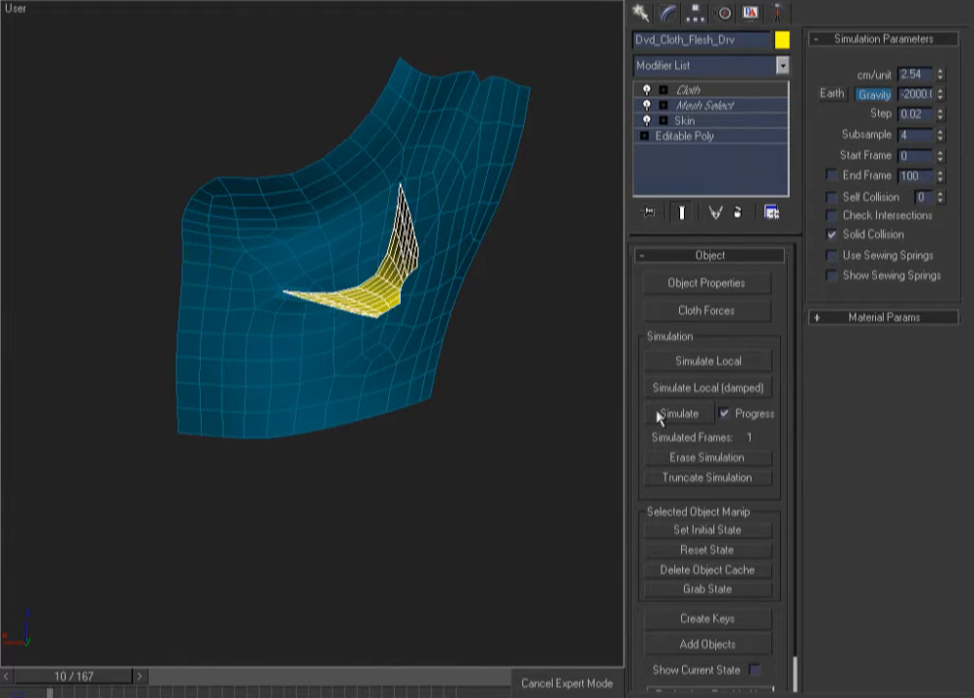
left_click(706, 286)
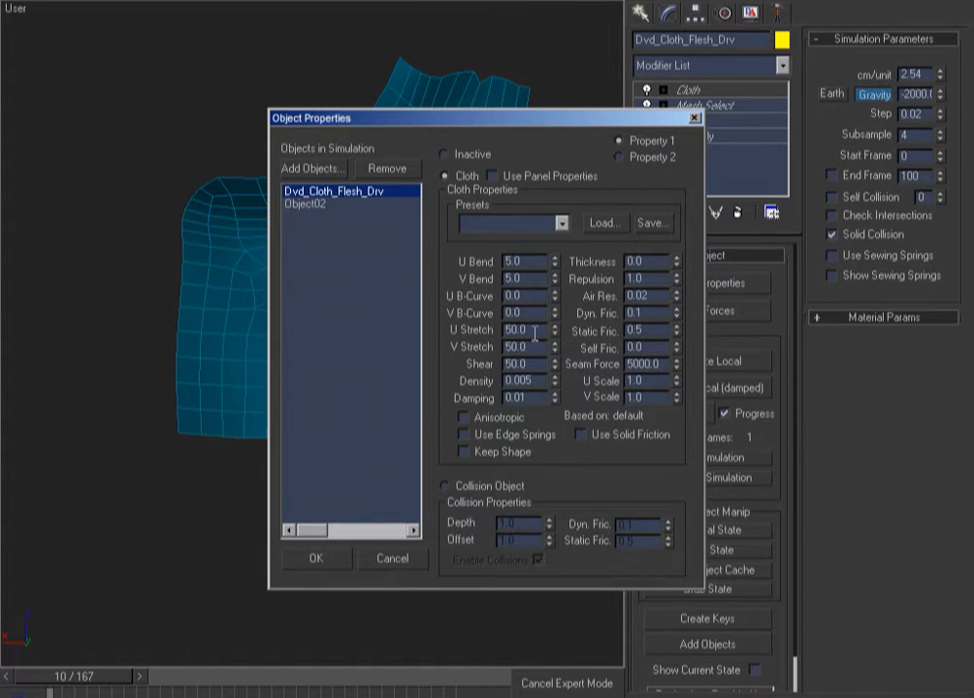
left_click_drag(526, 331, 389, 350)
type("5")
left_click_drag(537, 363, 433, 375)
type("5")
key("Return")
left_click(327, 559)
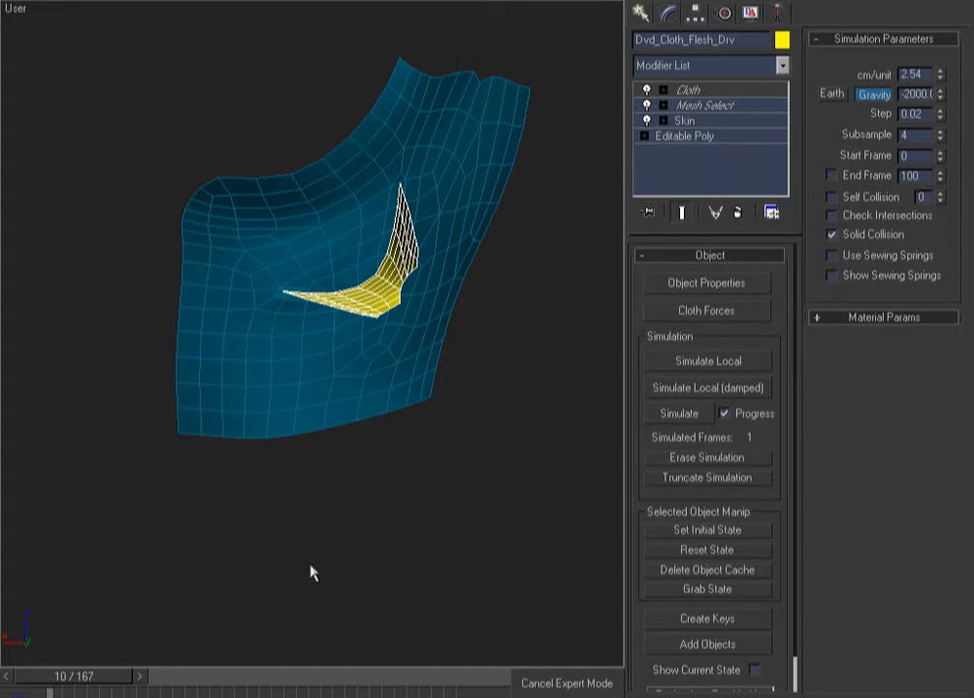
Run a short 20-frame test simulation, then erase it back to frame 1
left_click(693, 415)
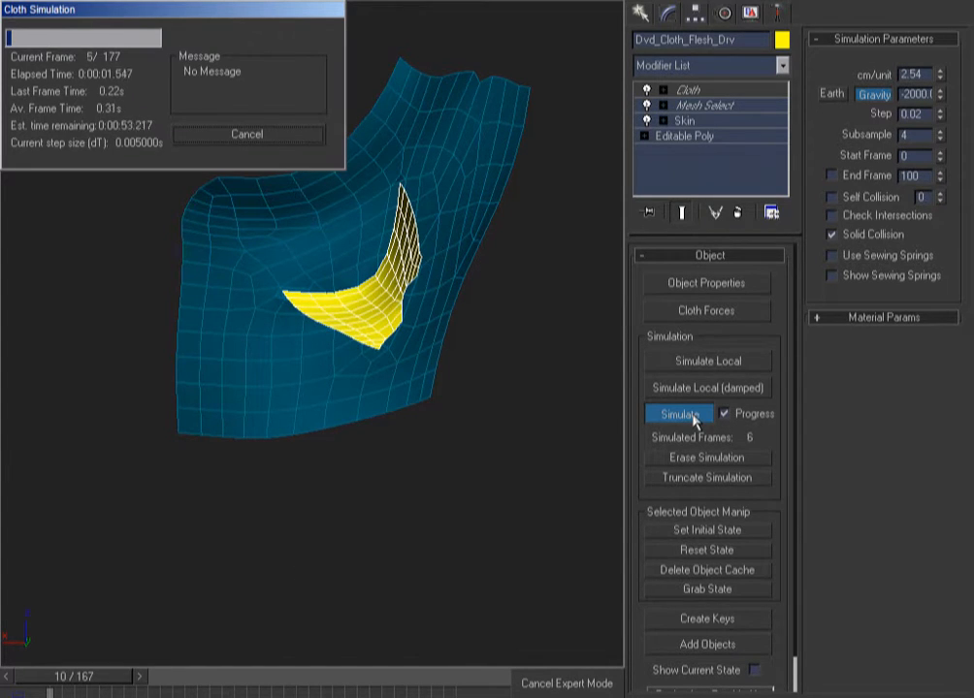
left_click(236, 136)
middle_click_drag(348, 377, 423, 346, "alt")
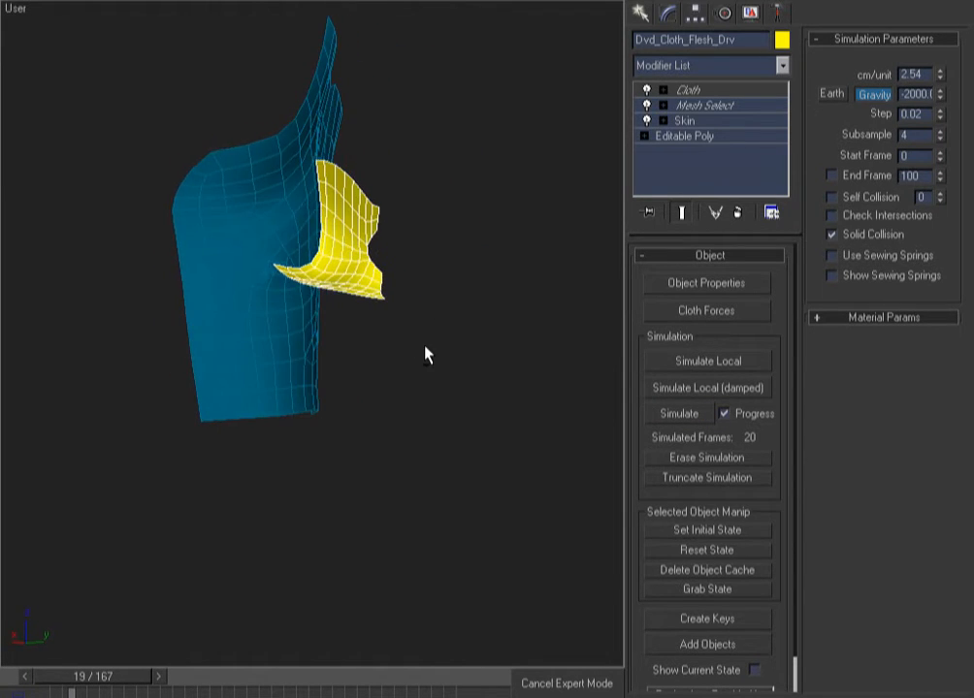
key("Home")
left_click(706, 457)
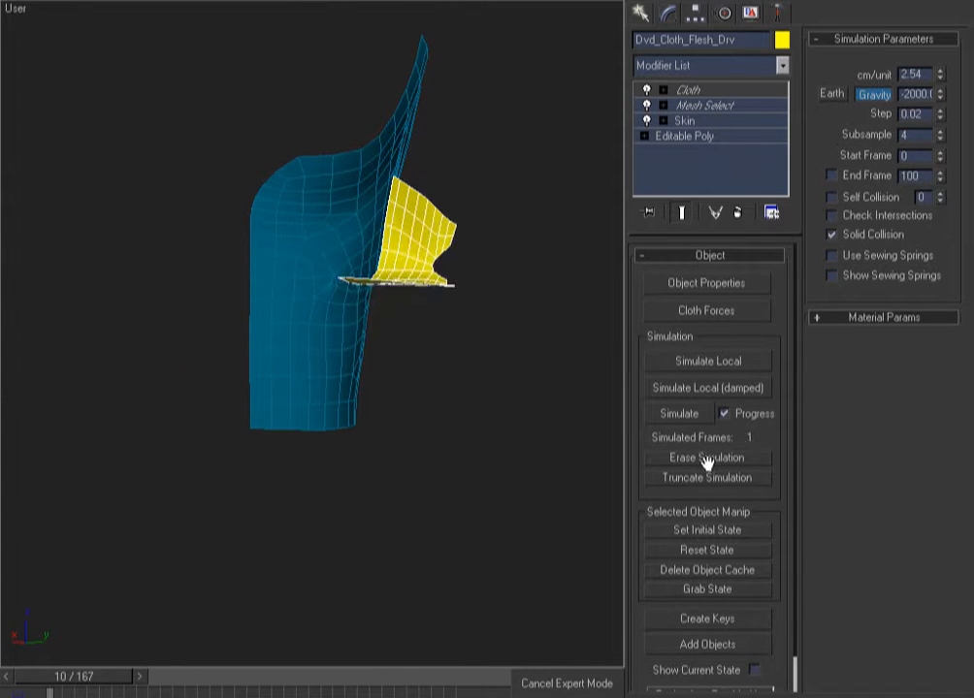
Set Dvd_Cloth_Flesh_Drv's Density to 0.01 and test-simulate 14 frames
left_click(665, 283)
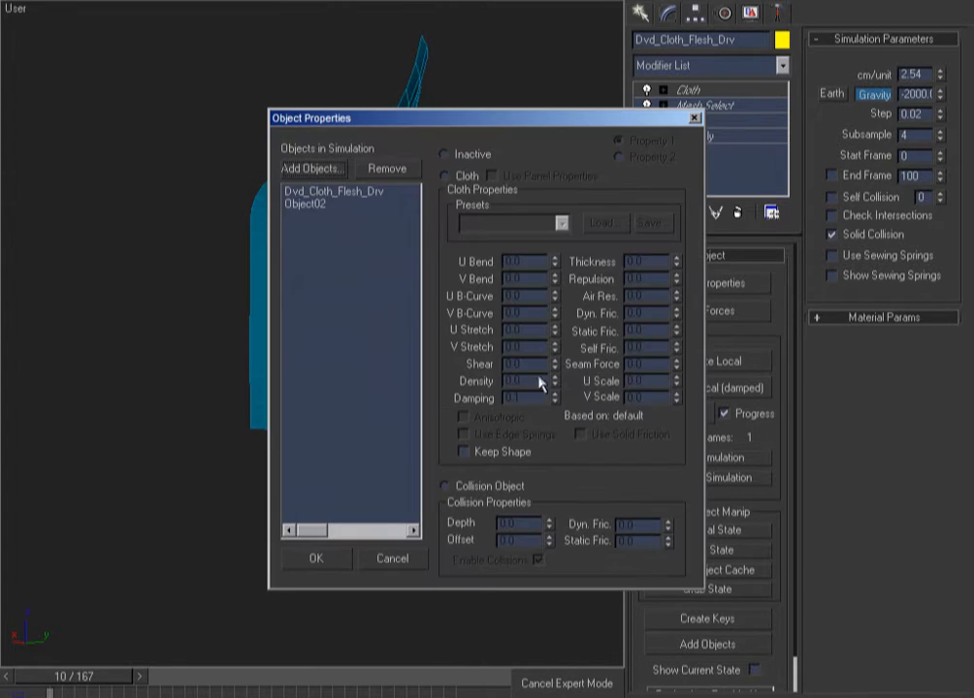
left_click(291, 193)
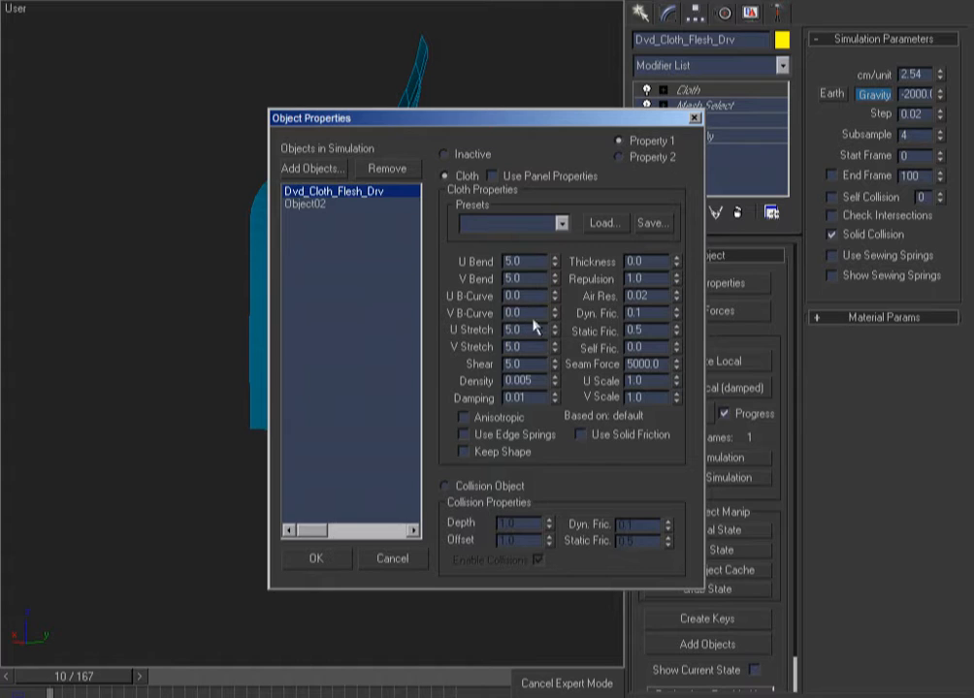
type(".1.01")
left_click(316, 558)
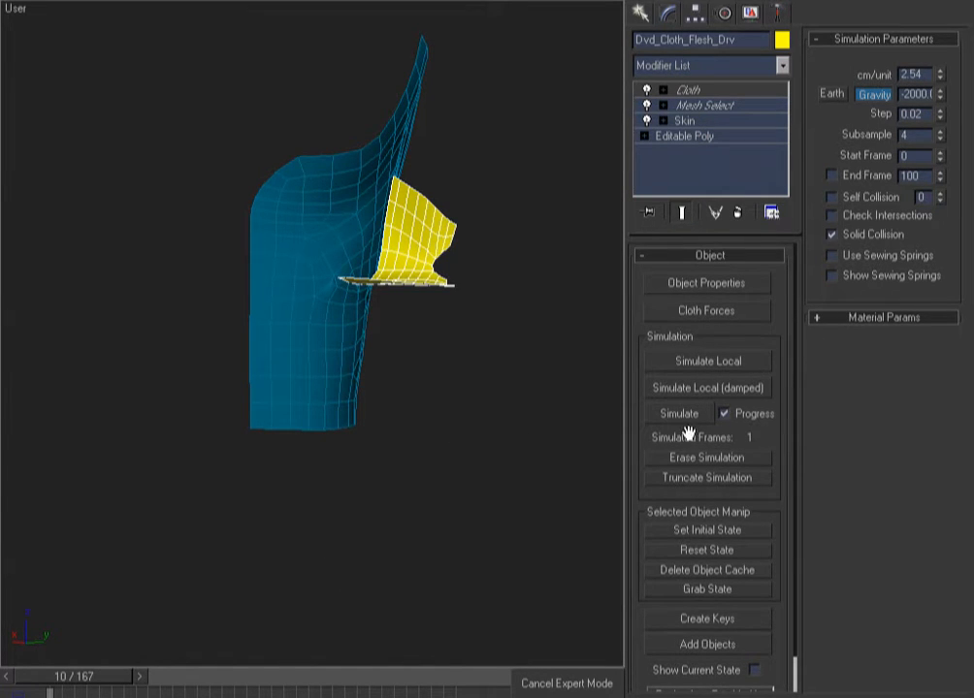
left_click(678, 414)
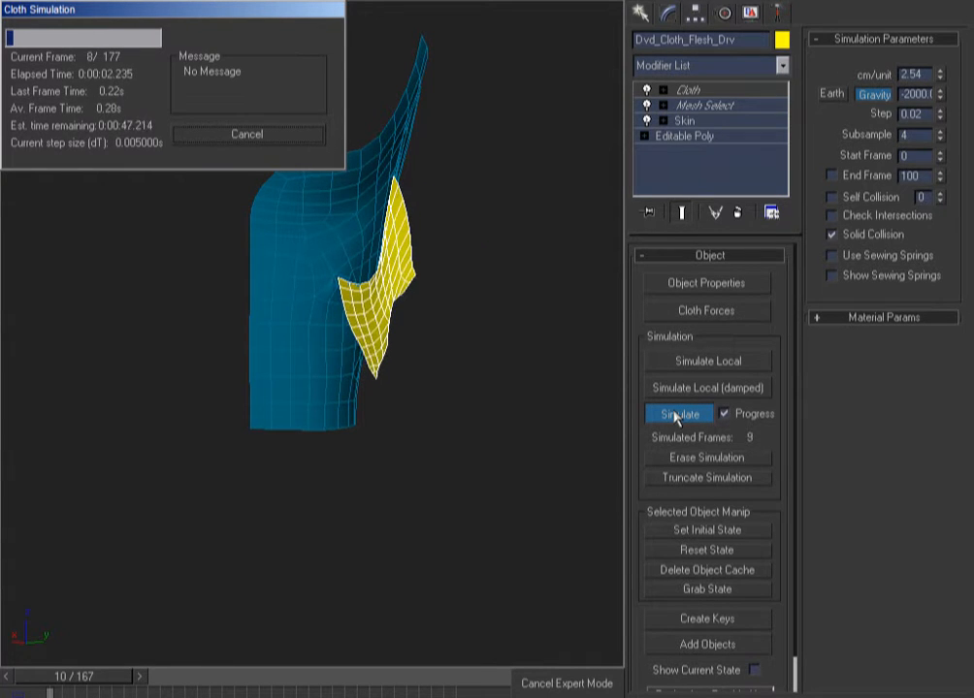
left_click(216, 135)
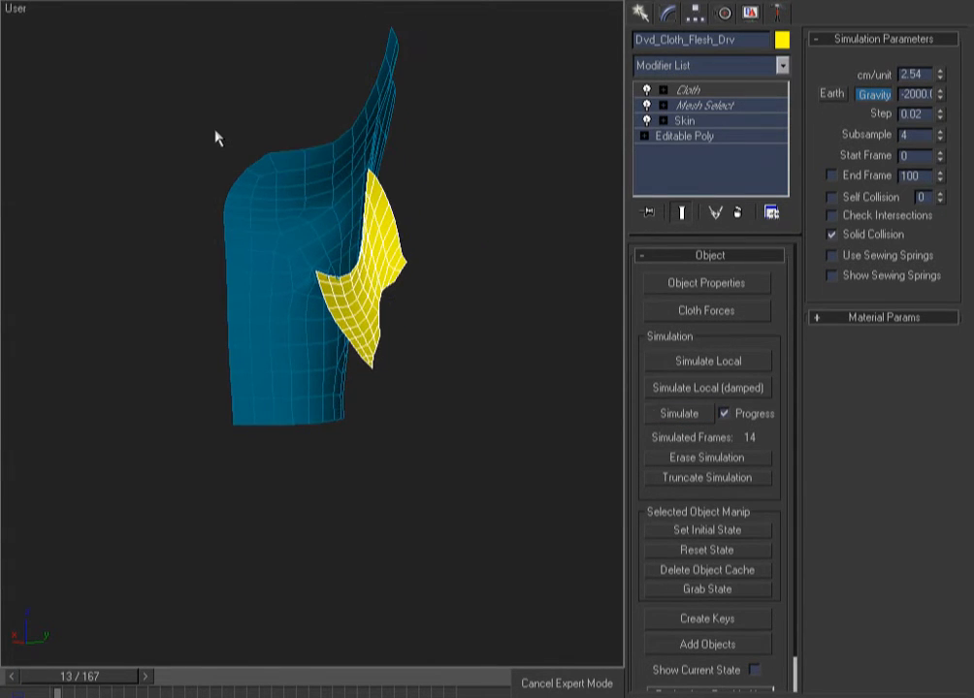
key("comma")
key("comma")
key("comma")
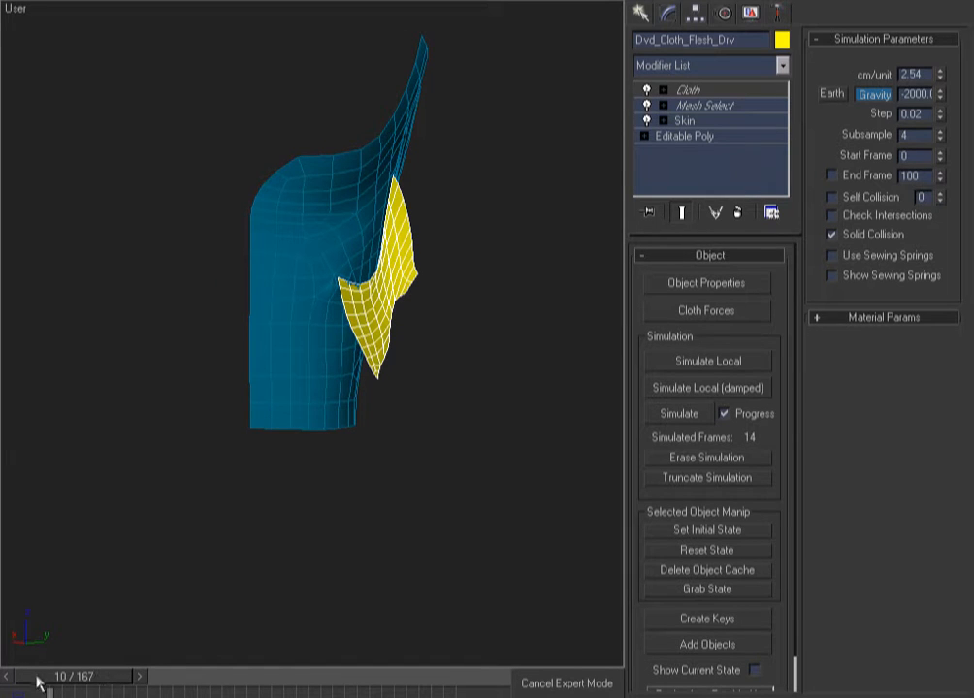
Erase the simulation, turn soft selection back on for Pin (preserved), and resimulate from frame 10
left_click(698, 459)
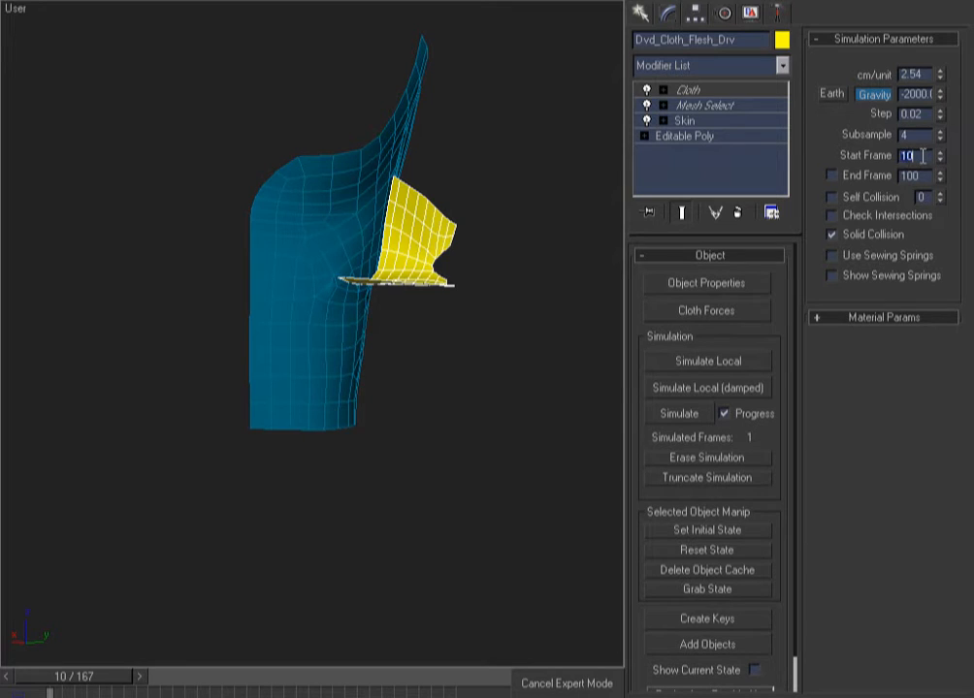
left_click(709, 91)
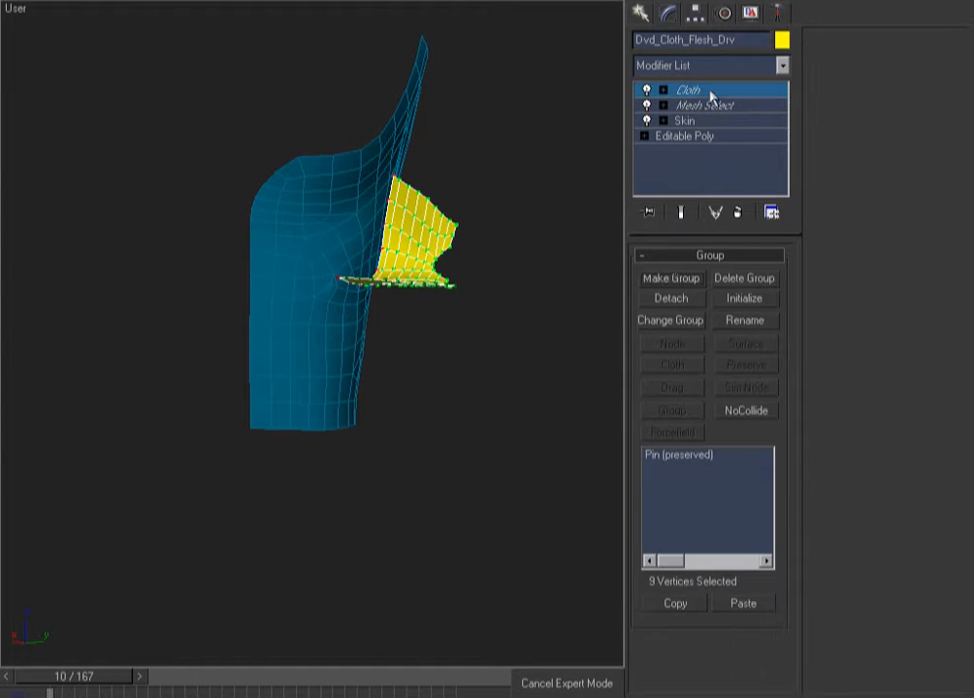
left_click(682, 456)
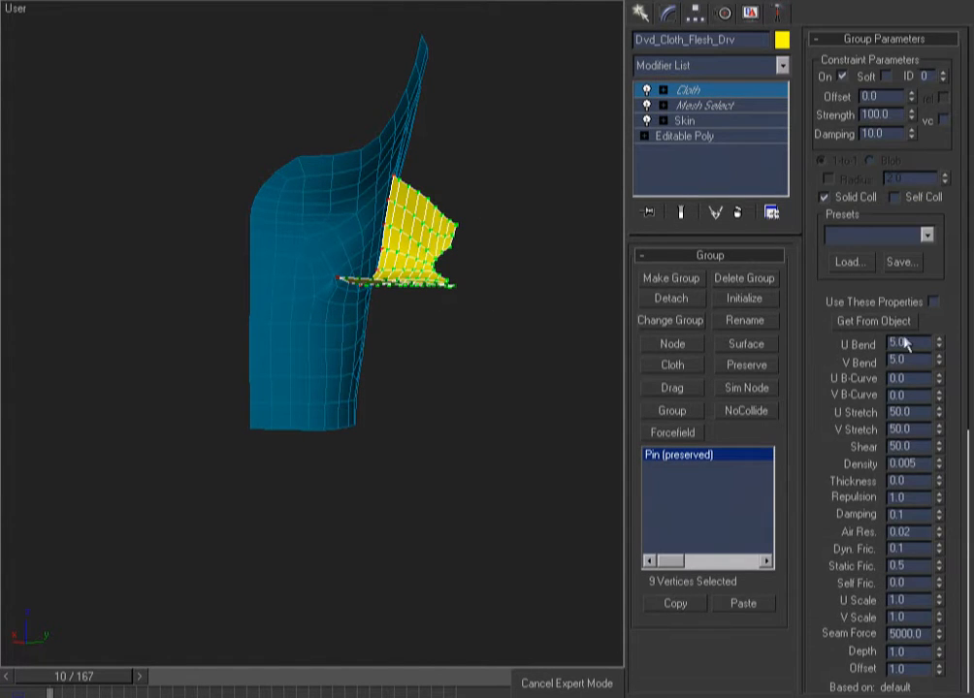
left_click(818, 487)
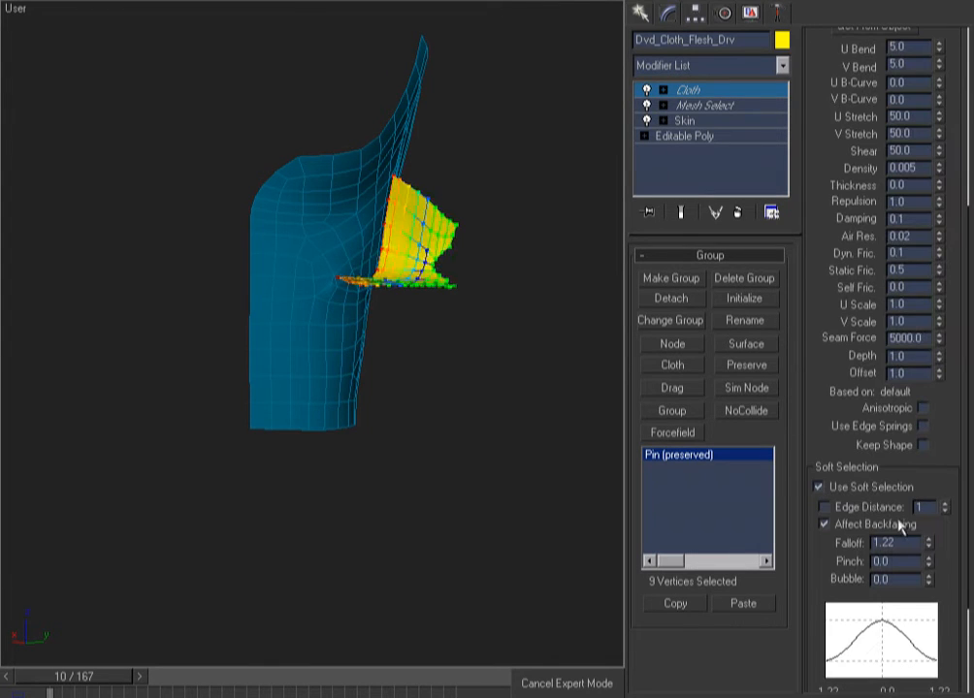
left_click(701, 91)
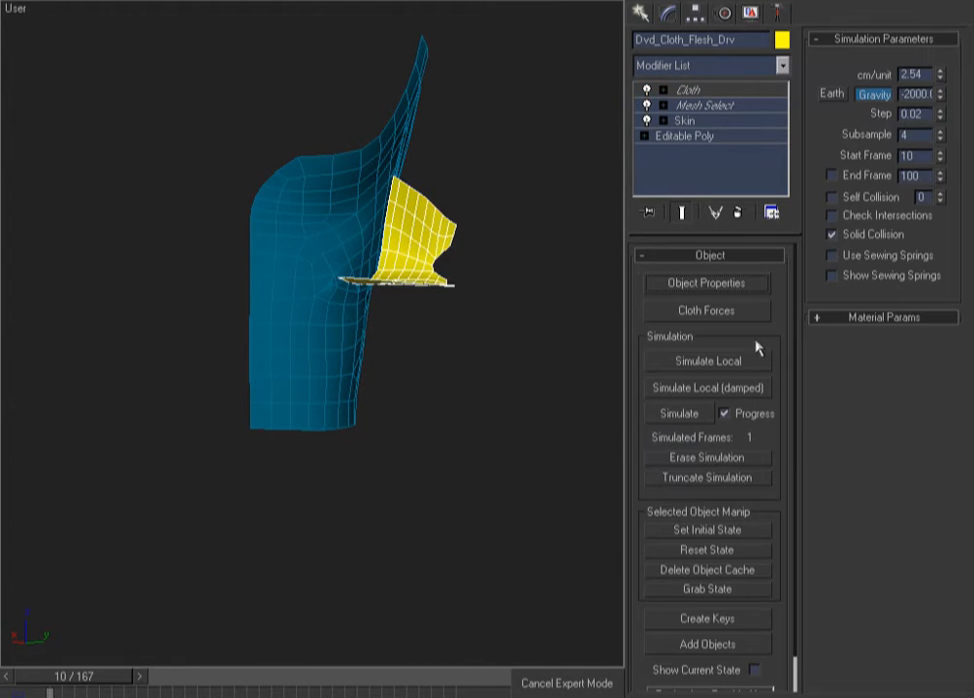
left_click(677, 418)
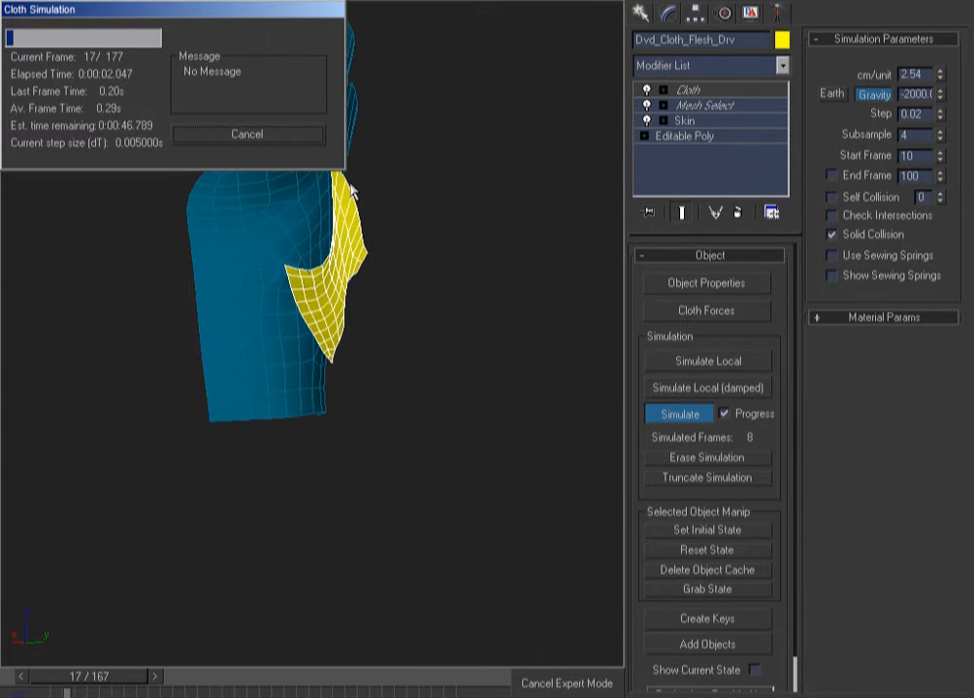
Stop the simulation, select the Pin (preserved) group and reduce its soft-selection falloff
left_click(248, 135)
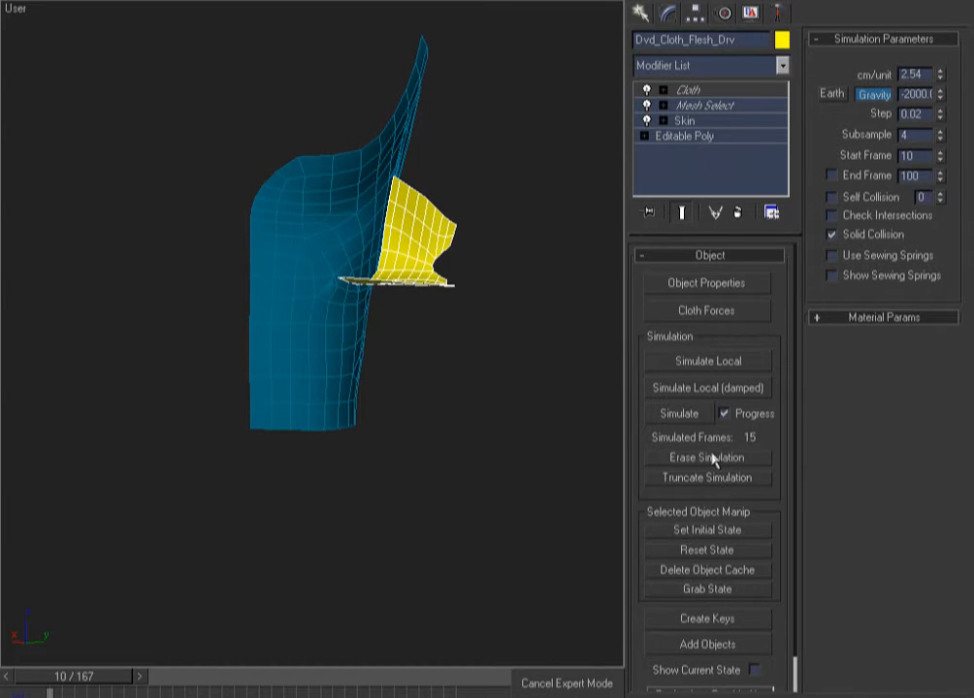
left_click(695, 90)
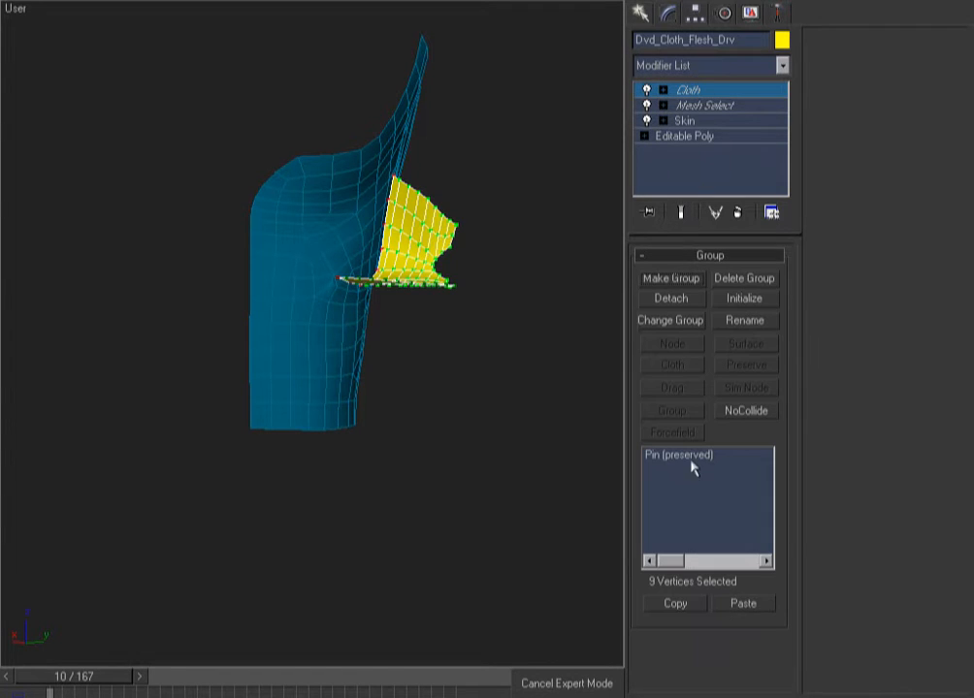
left_click(674, 461)
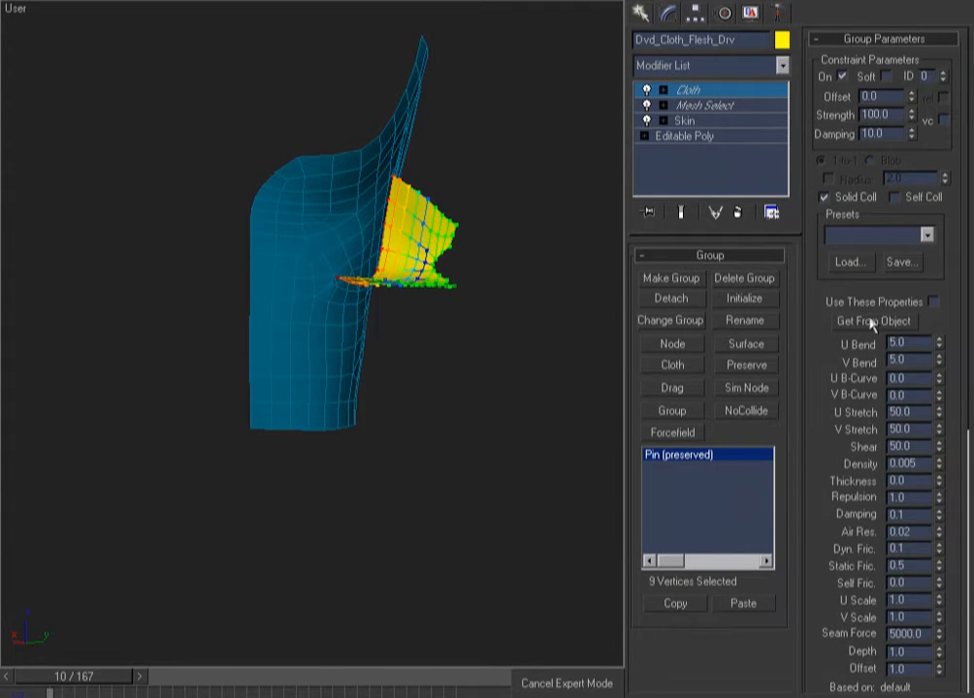
left_click_drag(820, 398, 756, 20)
left_click_drag(928, 450, 928, 474)
Copy the cloth object's properties into the Pin group, enabling Use These Properties, Edge Springs and Keep Shape
left_click_drag(810, 318, 797, 552)
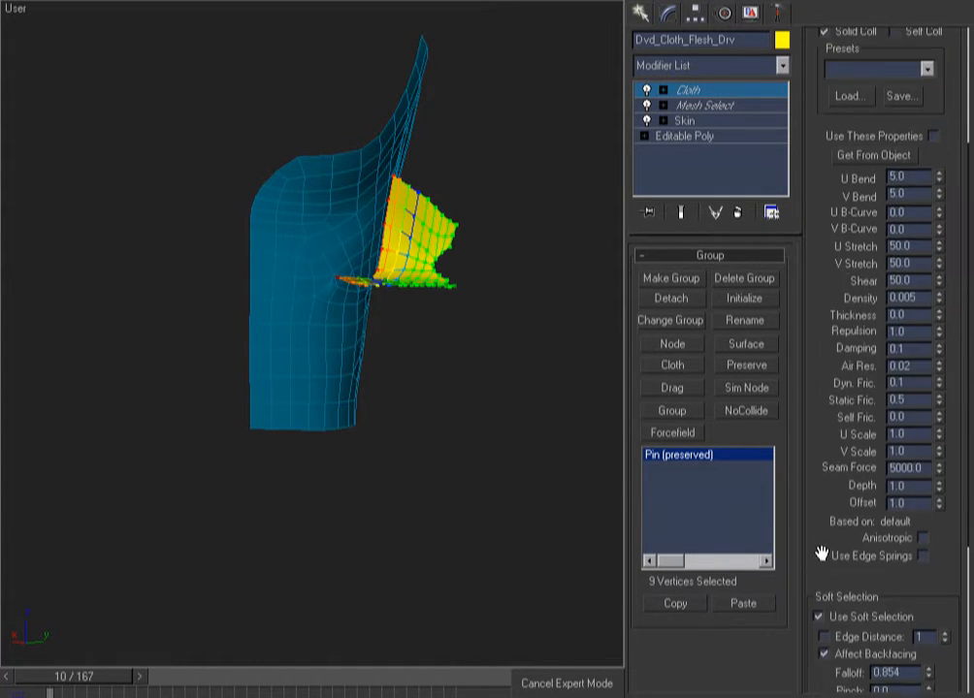
left_click_drag(803, 224, 844, 364)
left_click(872, 321)
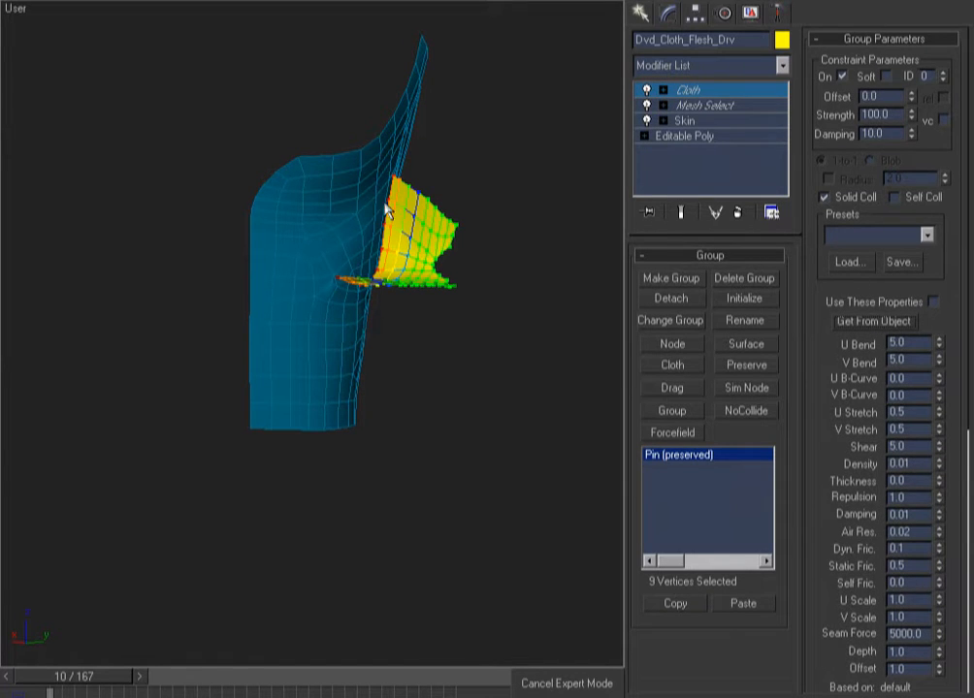
left_click(933, 303)
scroll(809, 578, "down", 5)
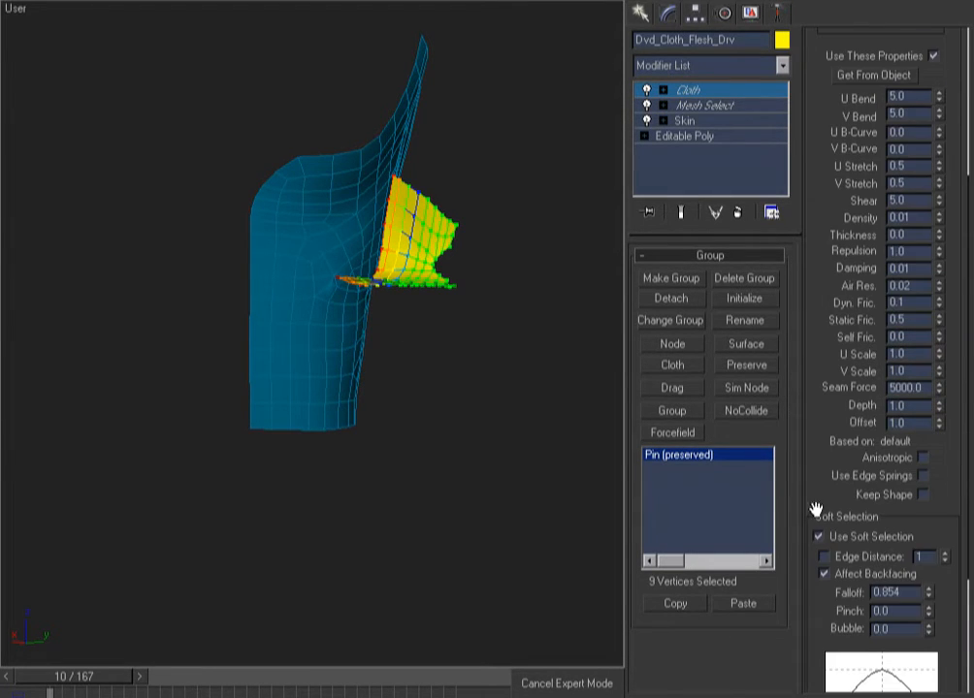
left_click(924, 476)
left_click(923, 495)
Run a 17-frame chest-flap cloth test with the new pin settings and inspect the flap
left_click(708, 92)
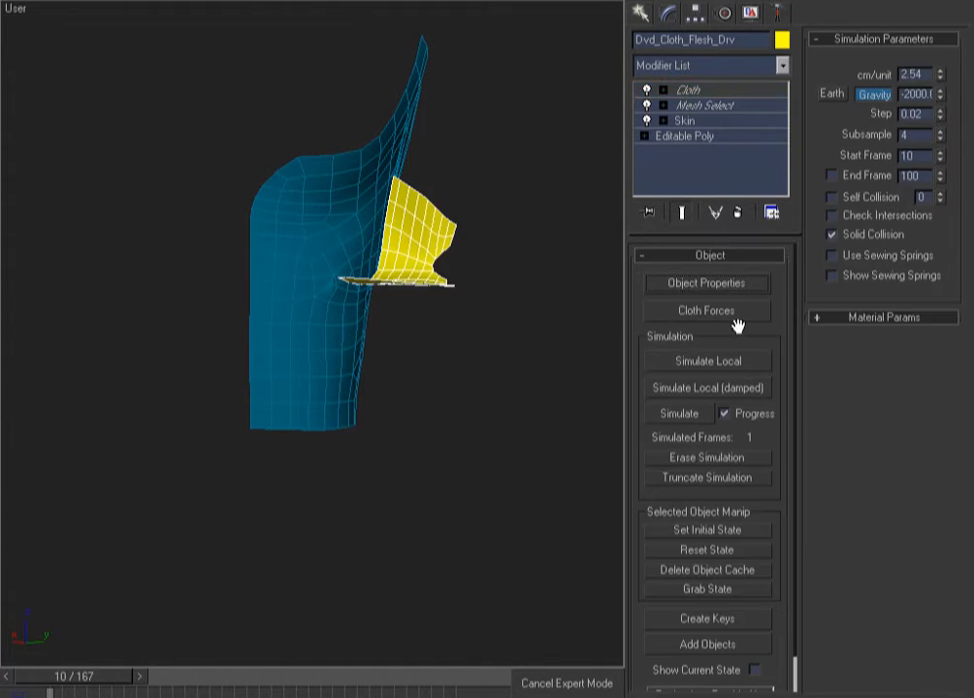
left_click(680, 415)
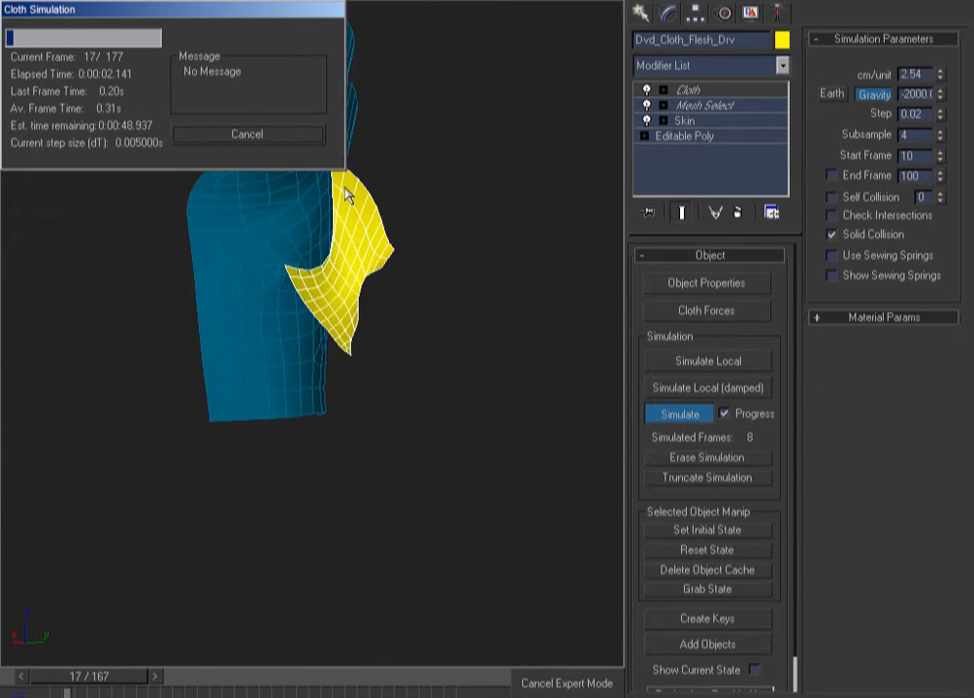
left_click(264, 139)
middle_click_drag(454, 233, 393, 257, "alt")
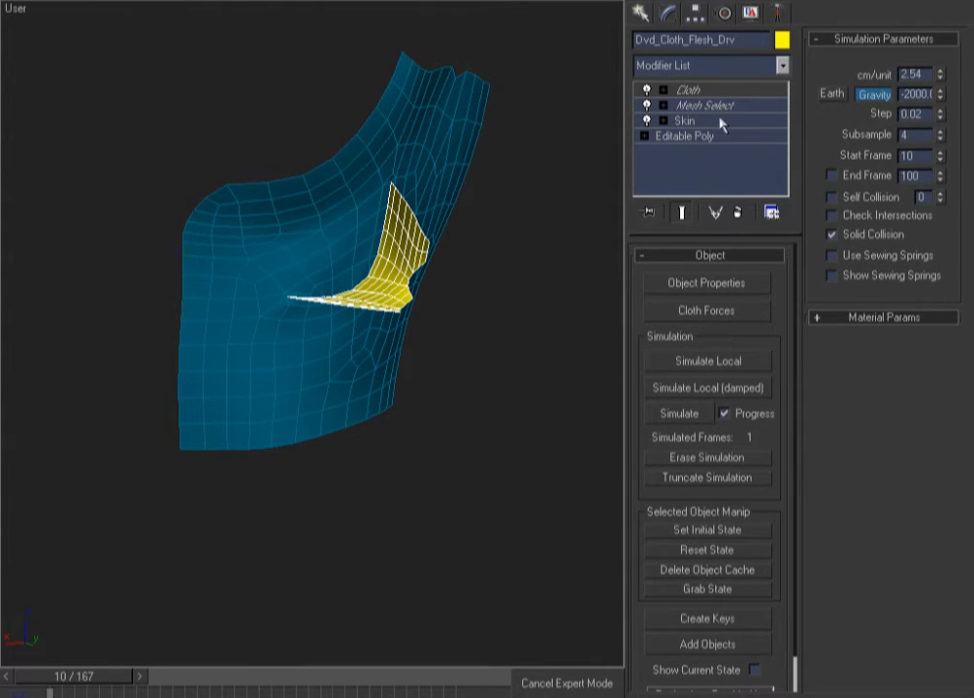
left_click(711, 90)
Set the Pin (preserved) group's U Stretch to 5.0 and its soft-selection falloff to 0.654
left_click(697, 456)
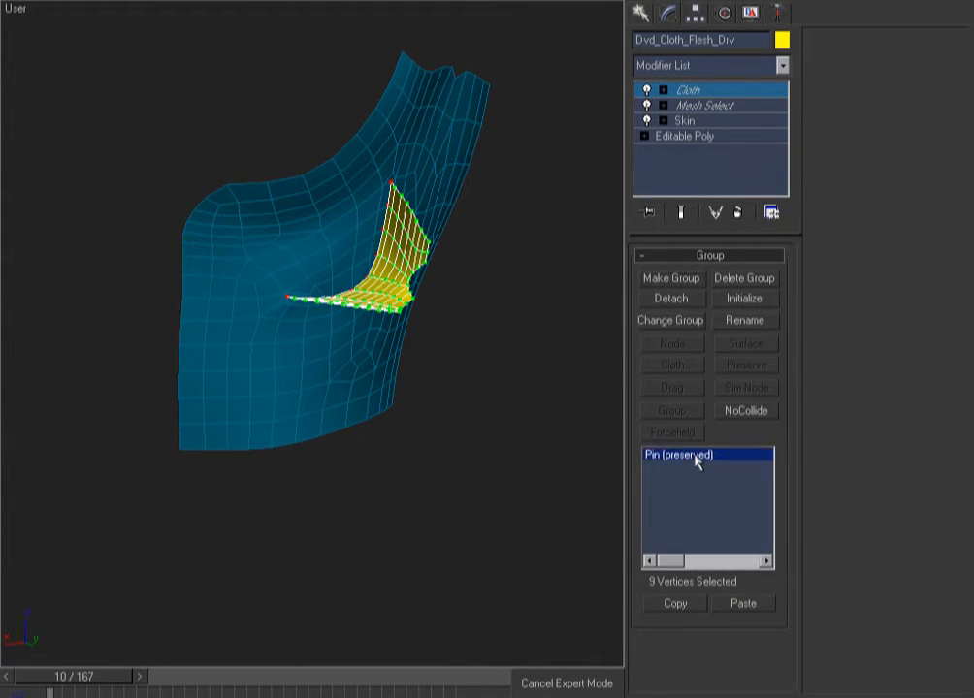
left_click_drag(916, 412, 828, 421)
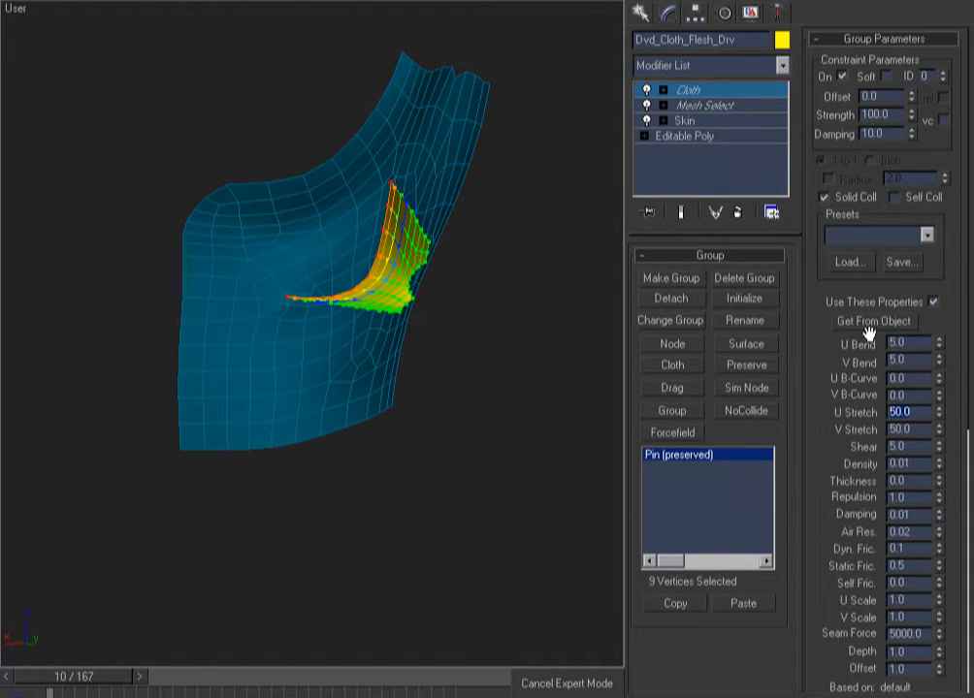
type("0.5")
key("Return")
left_click_drag(915, 415, 864, 419)
type("5")
key("Return")
scroll(796, 501, "down", 5)
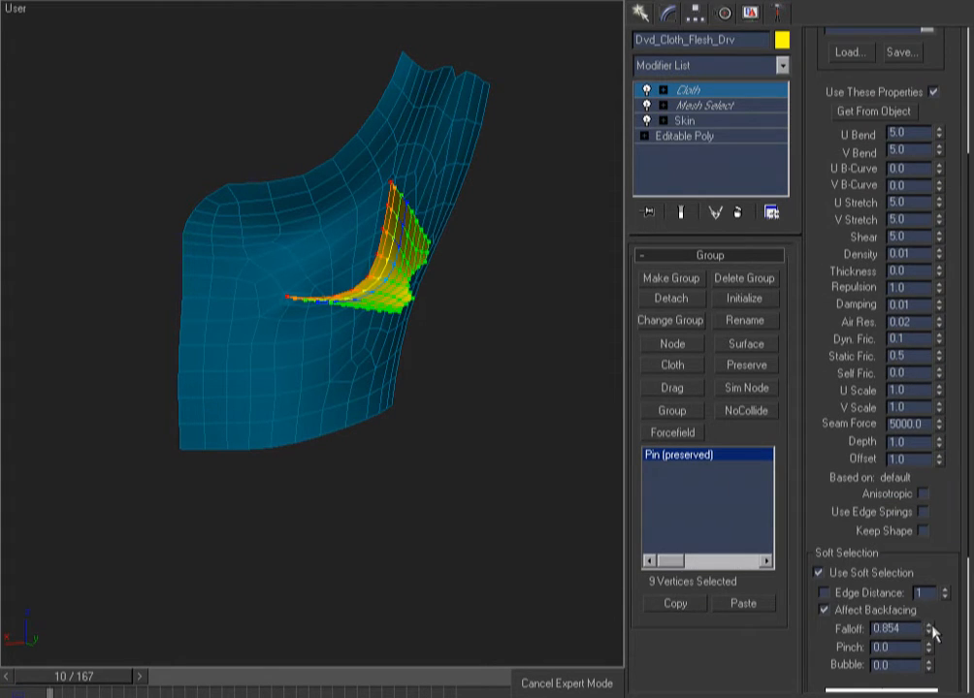
mouse_move(929, 630)
left_mouse_down()
mouse_move(931, 655)
mouse_move(931, 643)
left_mouse_up()
Run a brief 9-frame cloth test, then return to the start frame and erase it
left_click(704, 90)
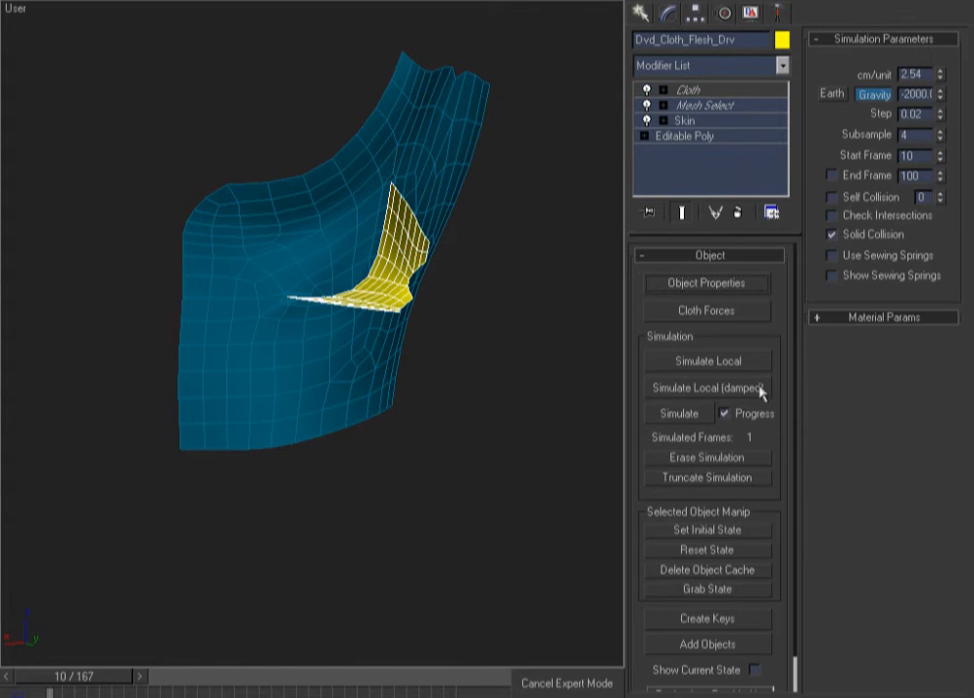
left_click(679, 415)
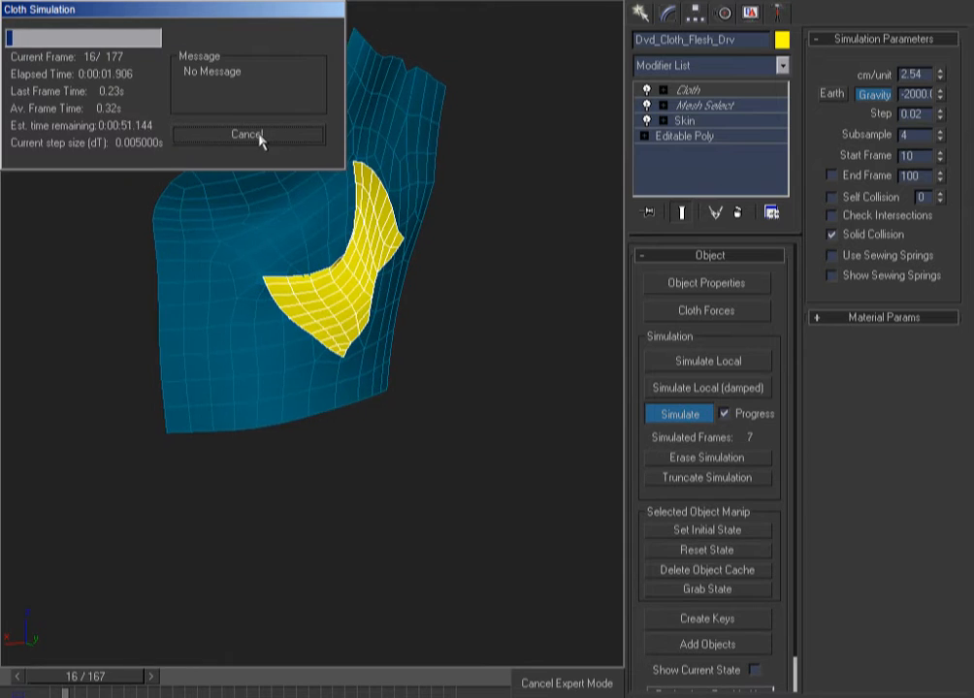
left_click(259, 135)
middle_click_drag(347, 405, 517, 403, "alt")
key("Home")
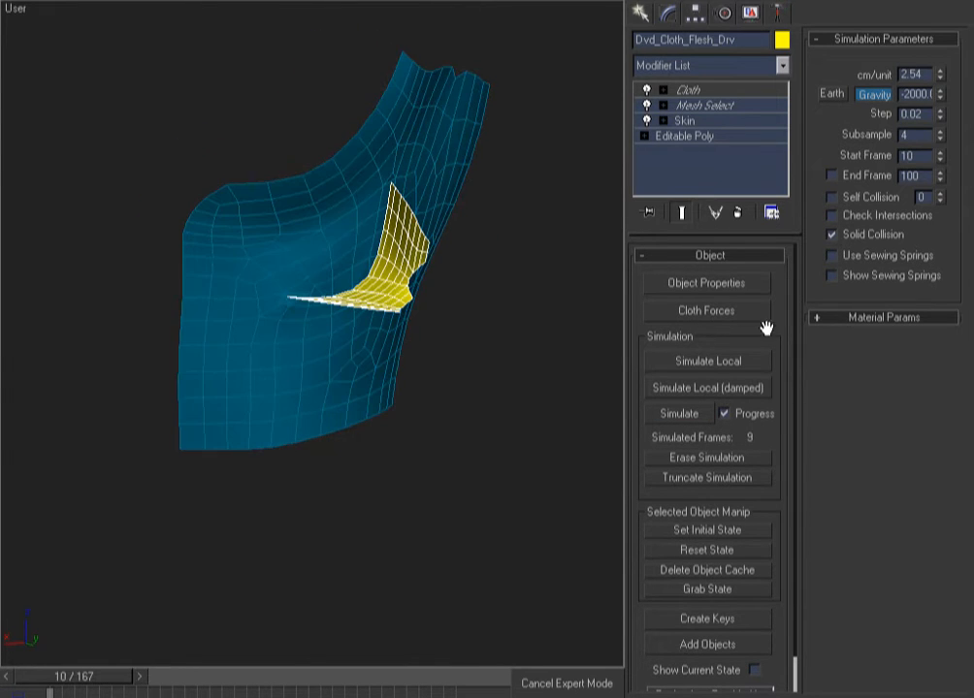
left_click(703, 457)
mouse_move(370, 380)
middle_mouse_down("alt")
mouse_move(447, 347)
mouse_move(453, 364)
middle_mouse_up("alt")
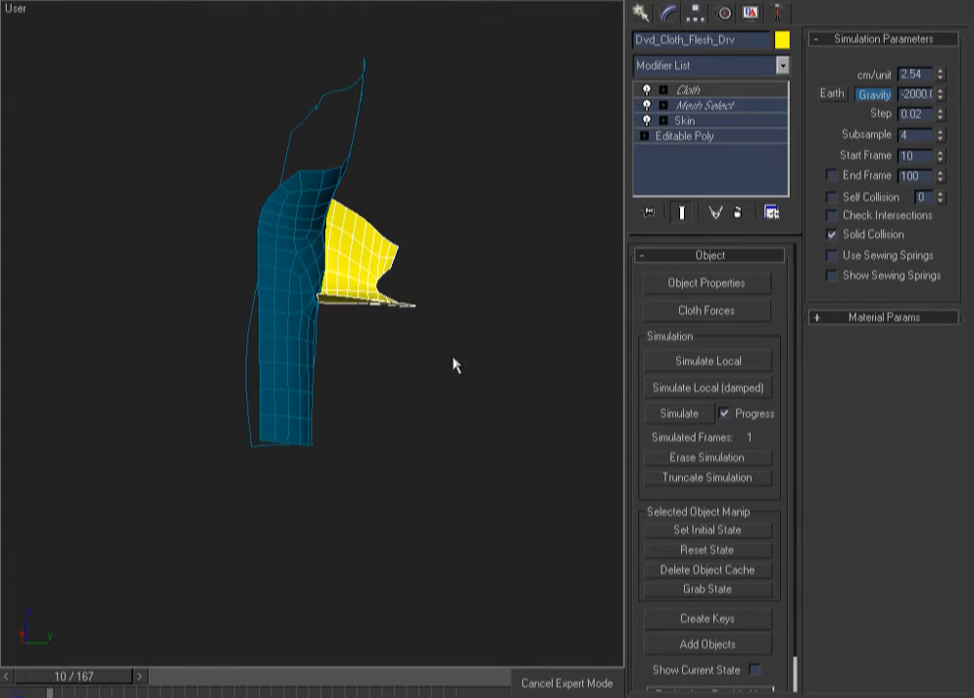
Run a quick cloth test of the flap, stopping it partway
left_click(711, 90)
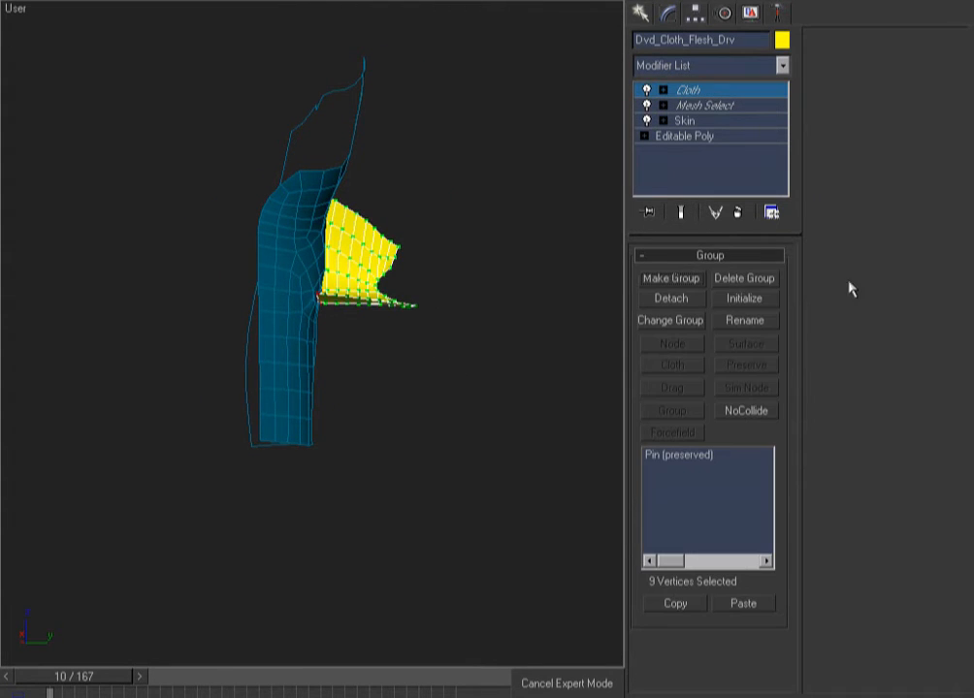
left_click(652, 456)
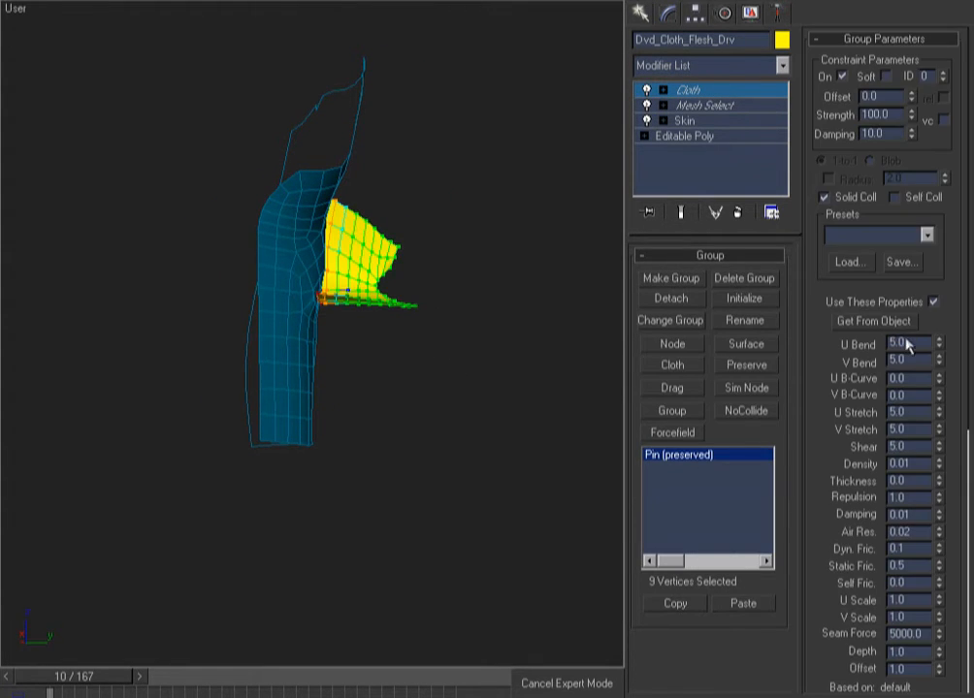
left_click(897, 412)
left_click(734, 89)
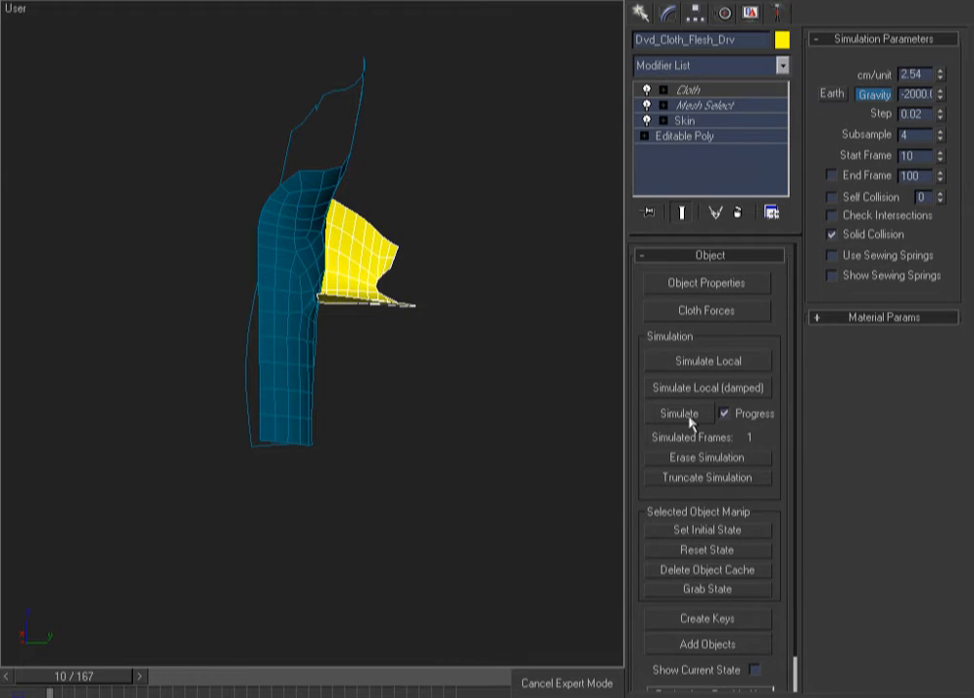
left_click(681, 415)
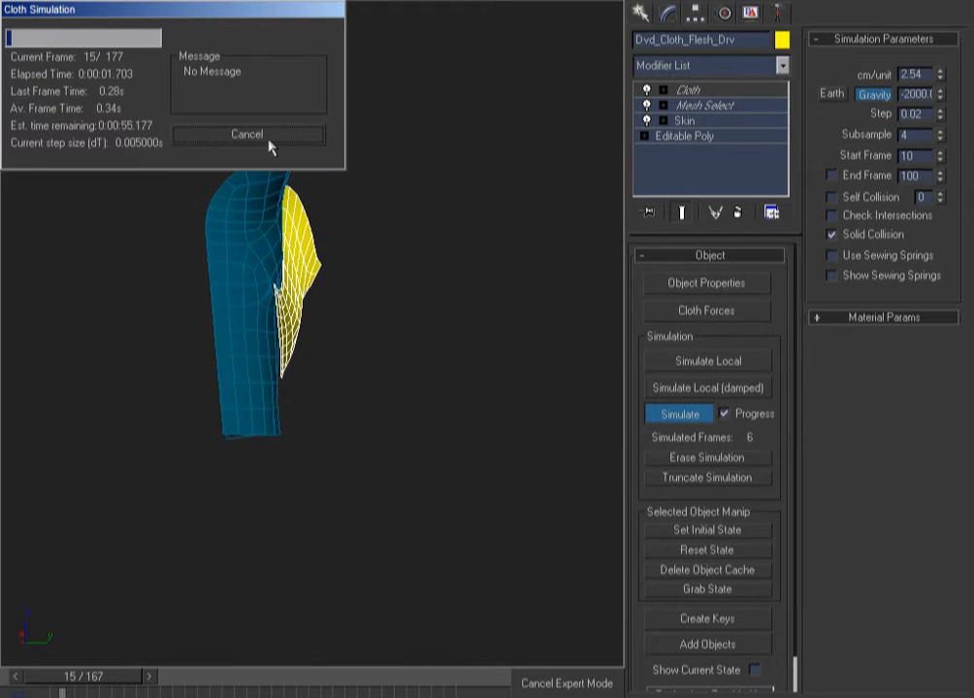
left_click(267, 137)
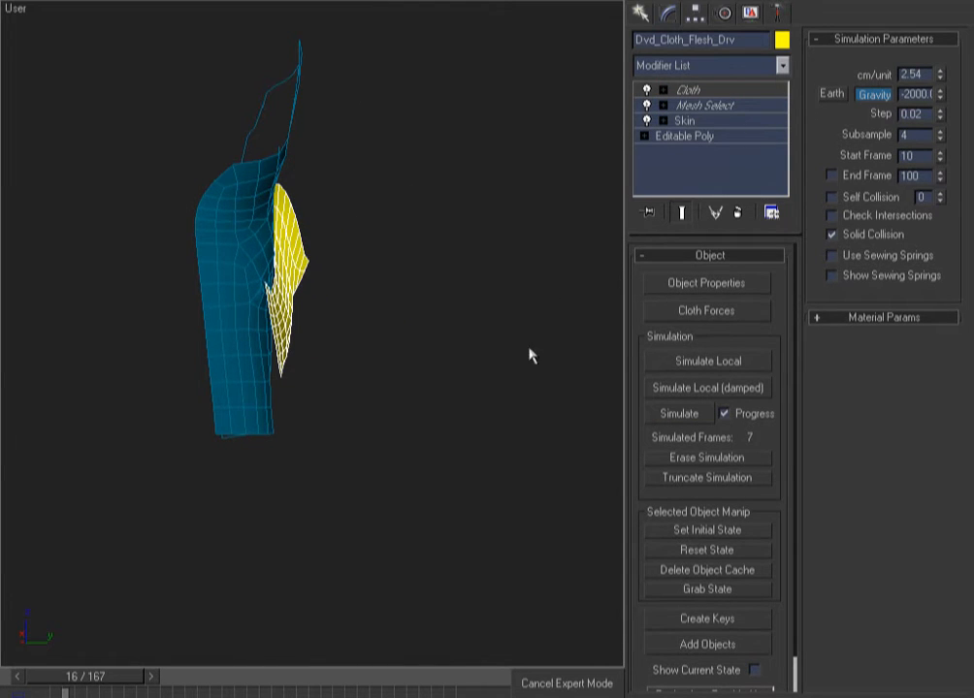
Widen the Pin group's falloff to about 1.114, erase the old frames and rerun the test
left_click(690, 89)
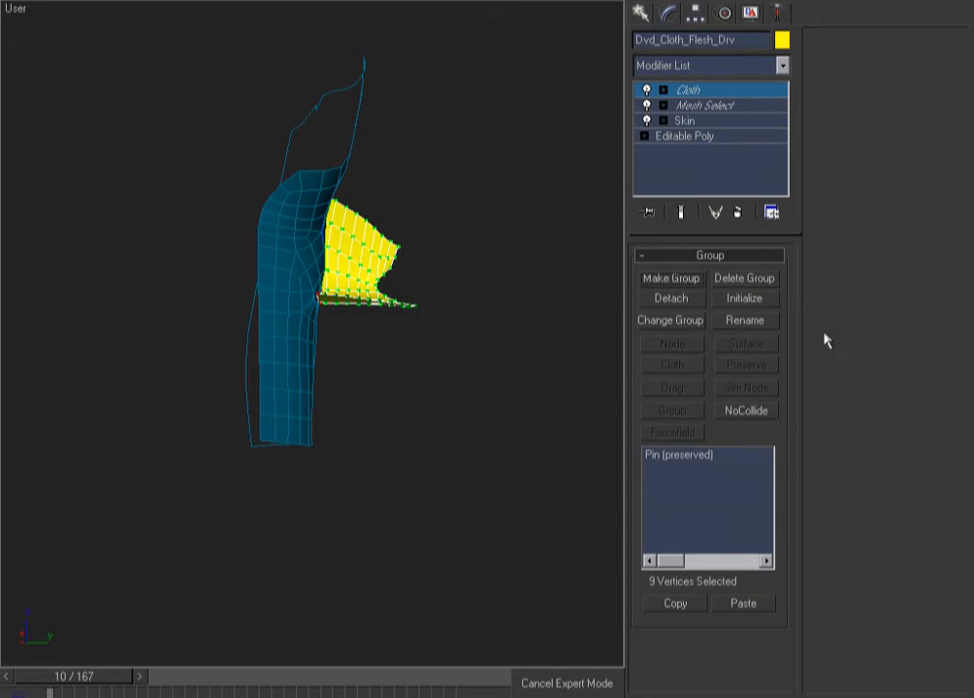
left_click(685, 456)
scroll(893, 553, "down", 5)
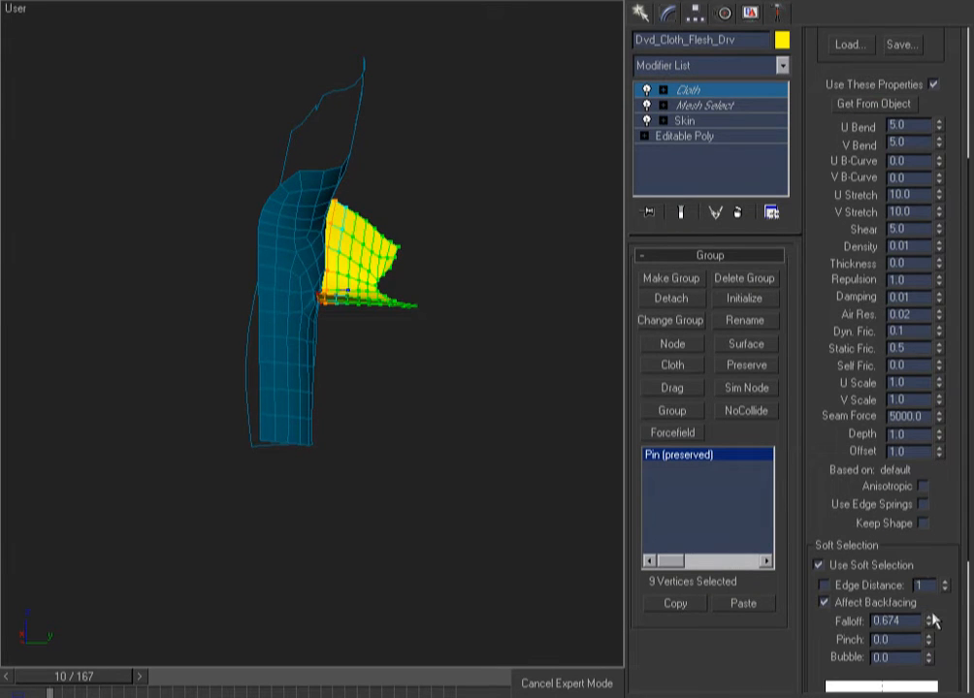
left_click_drag(929, 622, 776, 320)
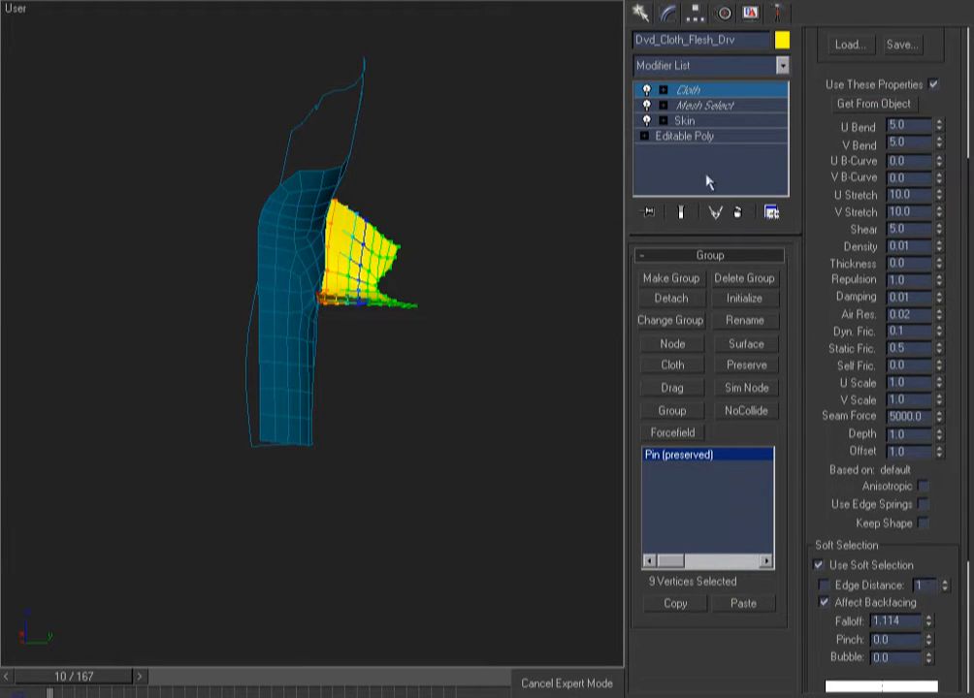
left_click(699, 89)
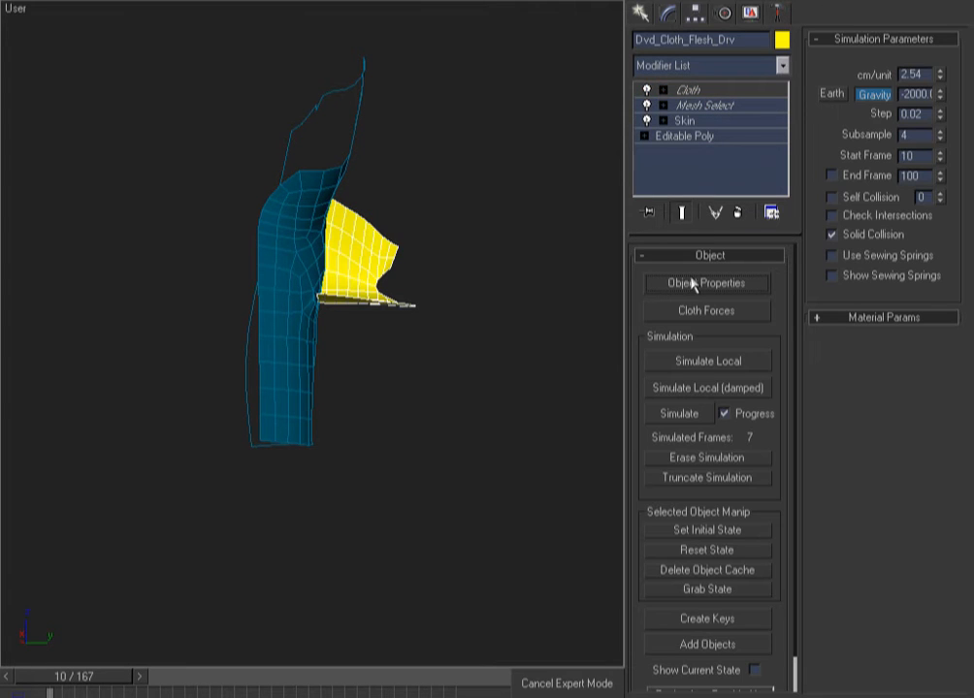
left_click(716, 460)
left_click(684, 413)
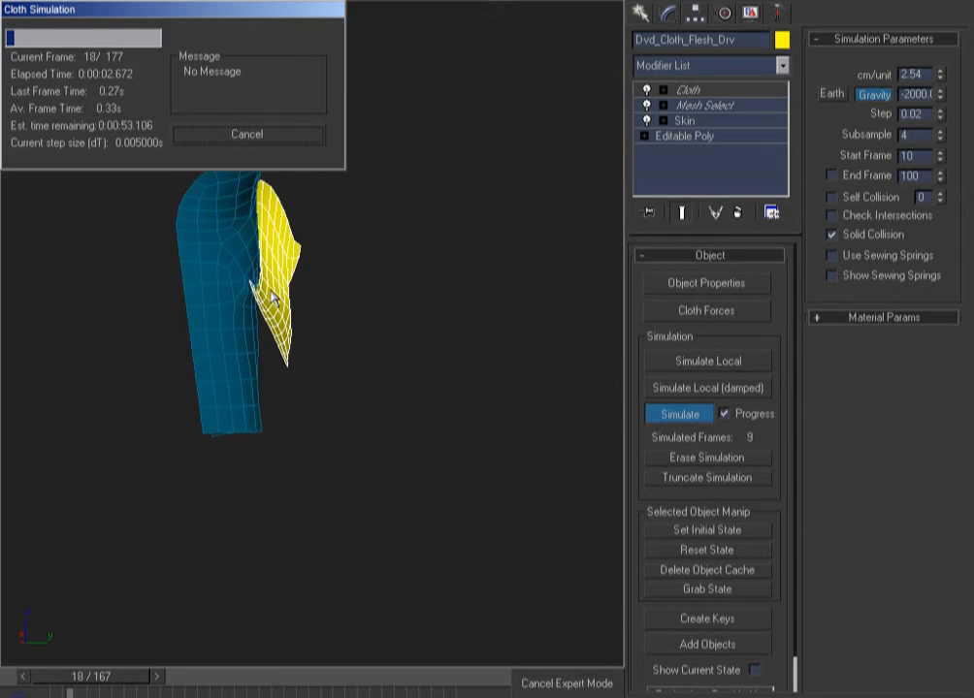
left_click(247, 135)
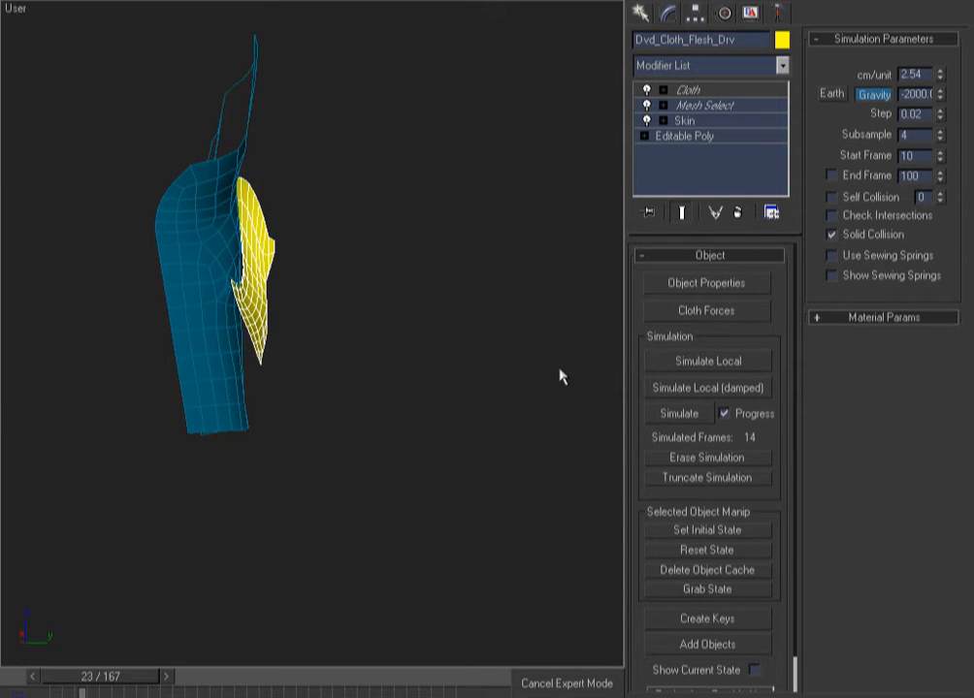
key("Home")
Set the Pin (preserved) group's U and V Stretch to 50.0
left_click(688, 91)
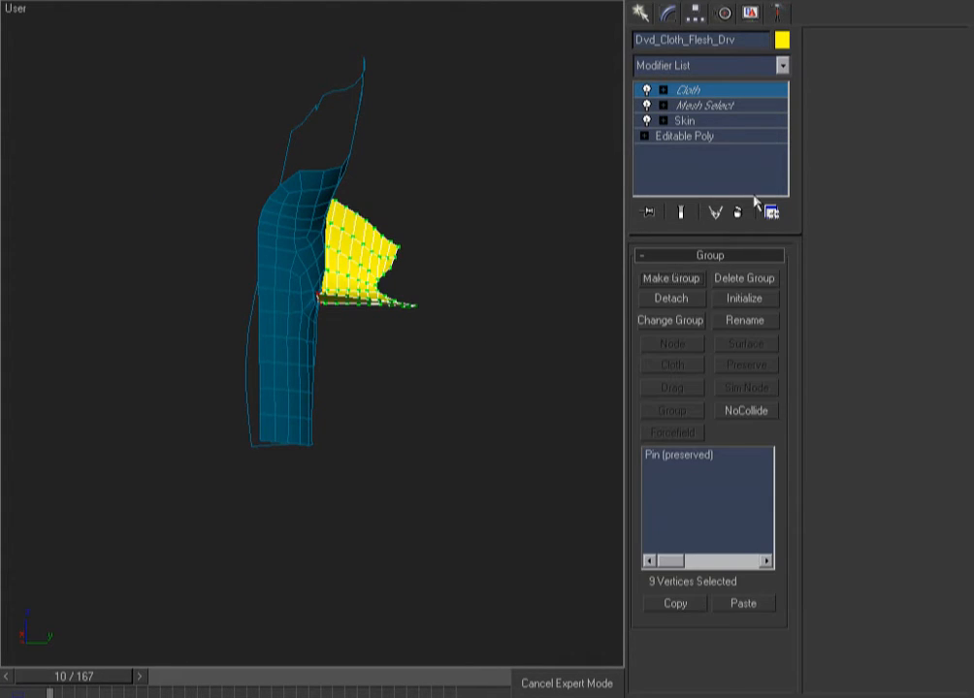
left_click(693, 456)
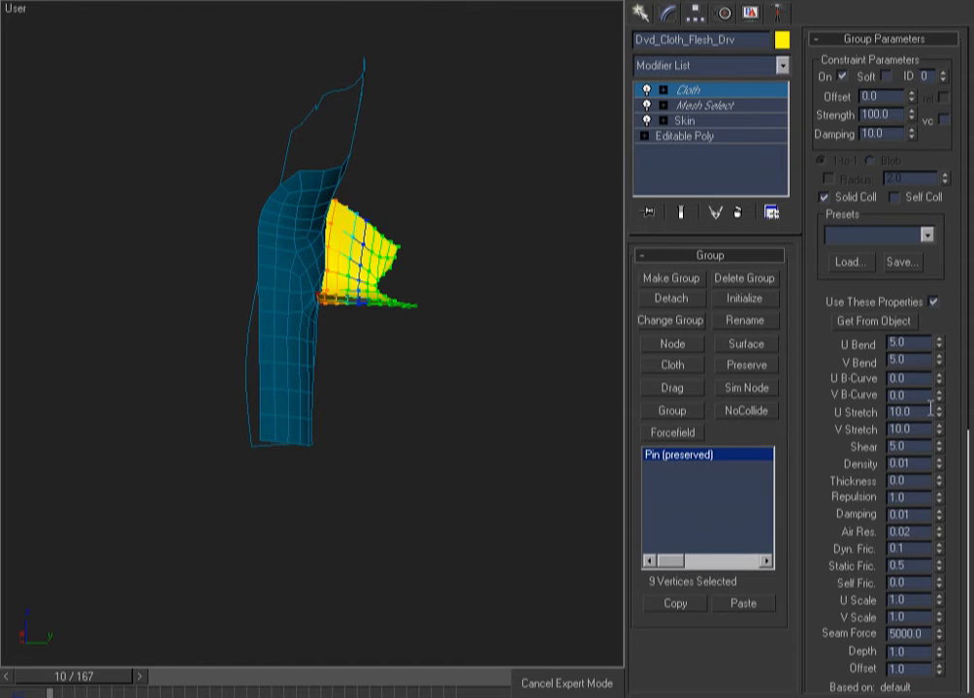
double_click(915, 412)
type("50")
key("Return")
left_click(708, 90)
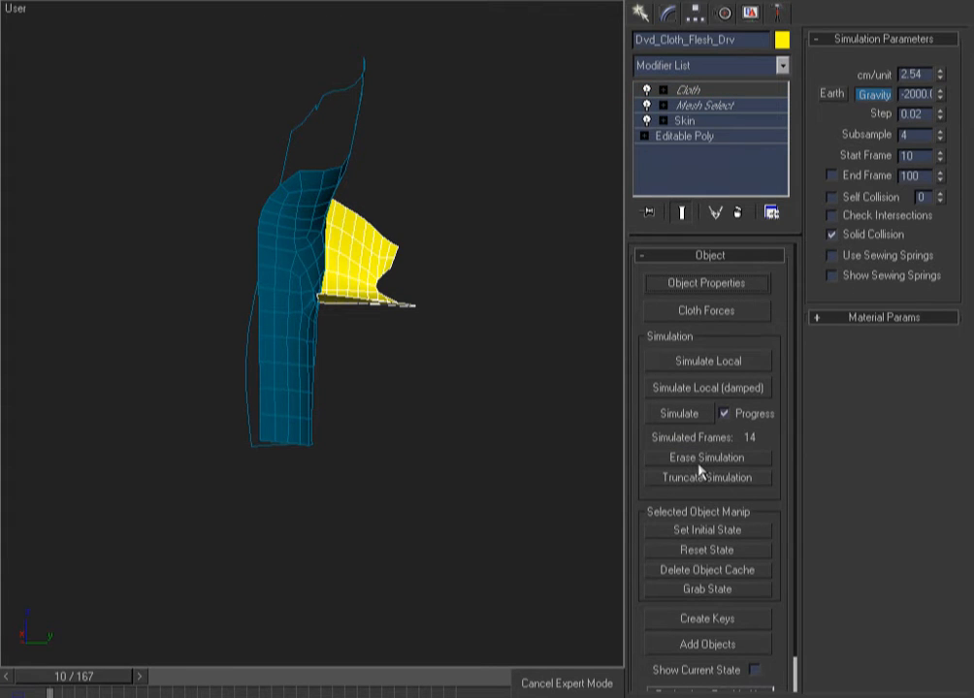
Run a quick cloth test and check the cloth Object Properties without changing them
left_click(680, 414)
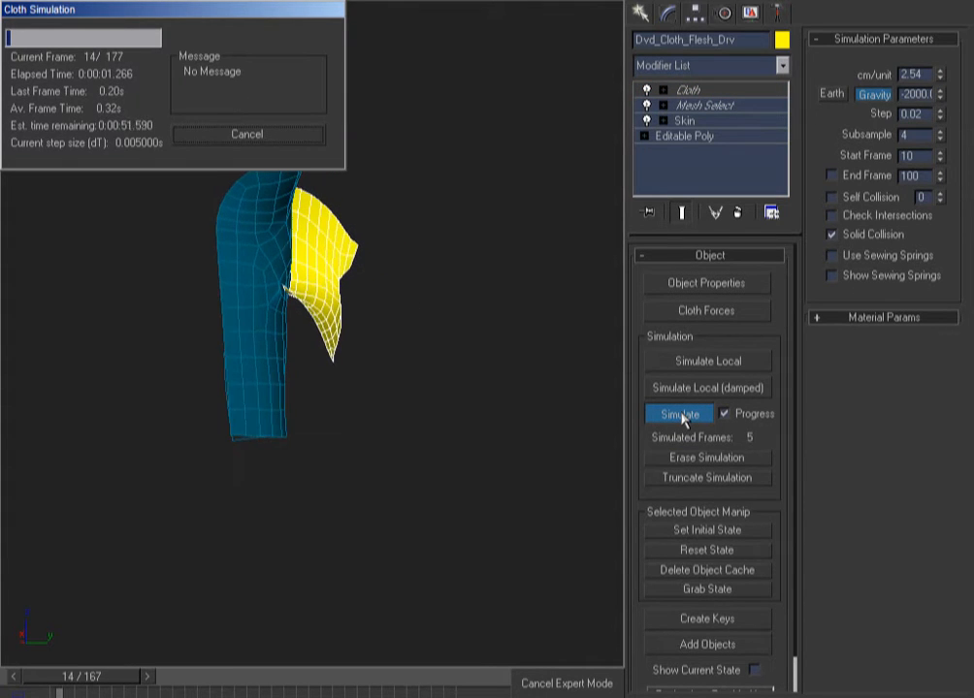
left_click(287, 133)
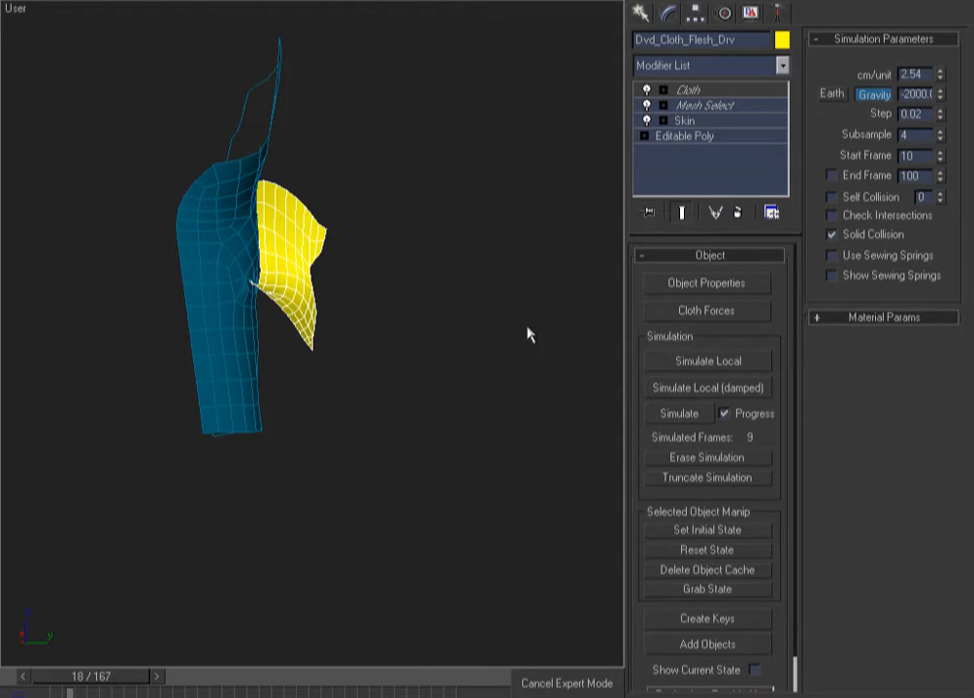
left_click(648, 284)
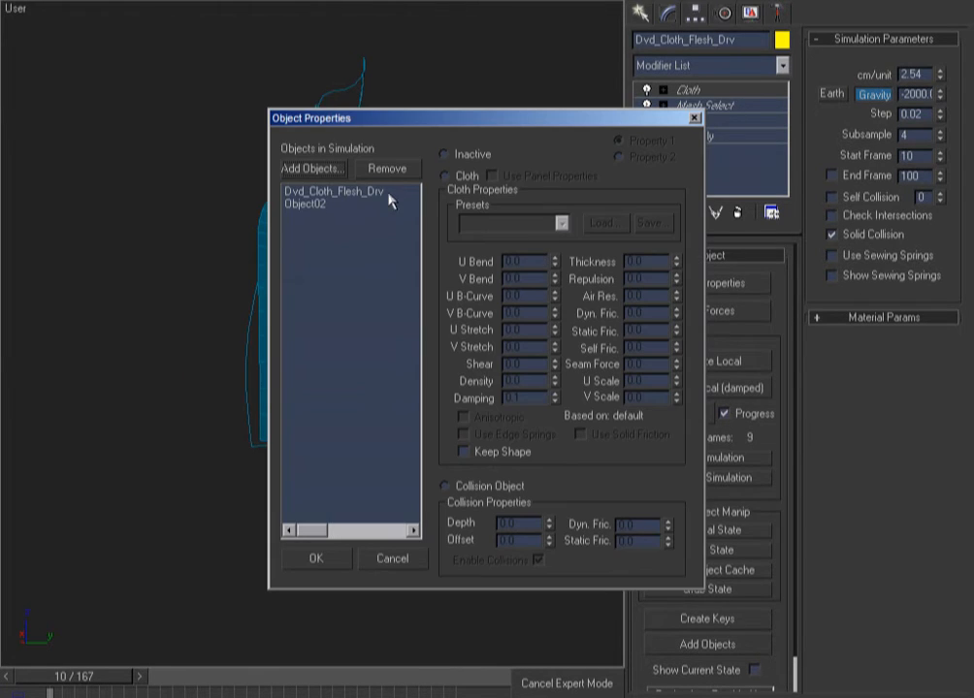
left_click(393, 557)
Lower the Pin (preserved) group's U and V Stretch to 40.0
left_click(708, 90)
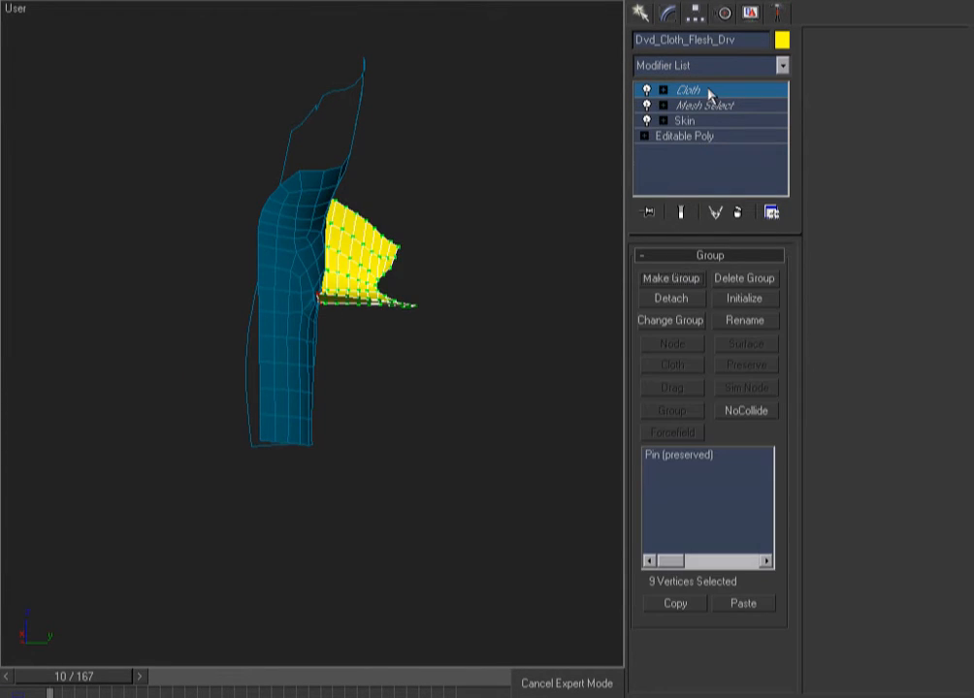
left_click(683, 455)
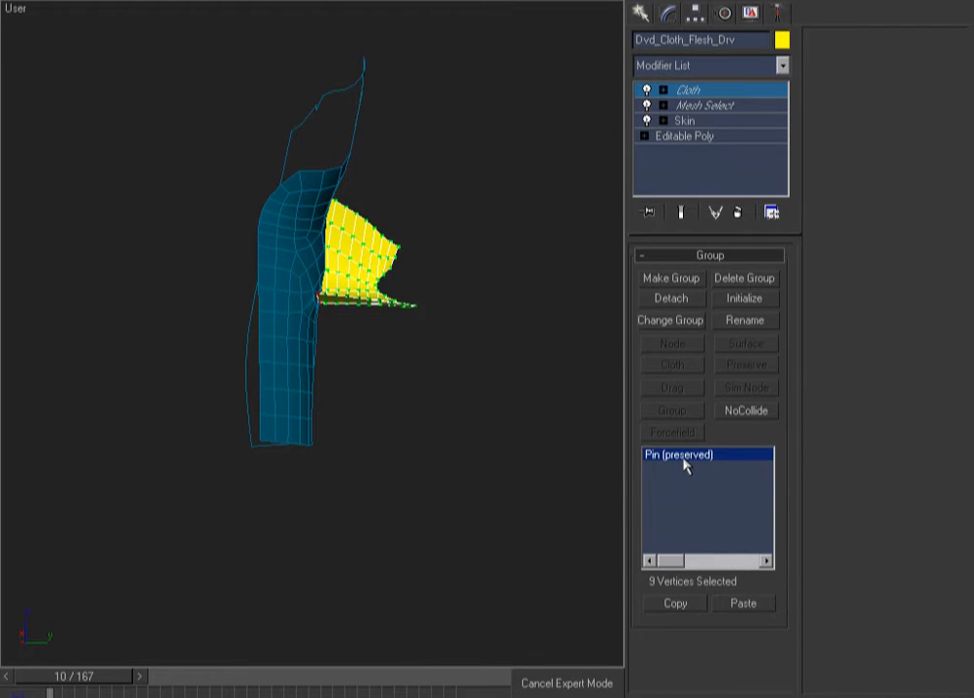
double_click(916, 412)
type("40")
key("Return")
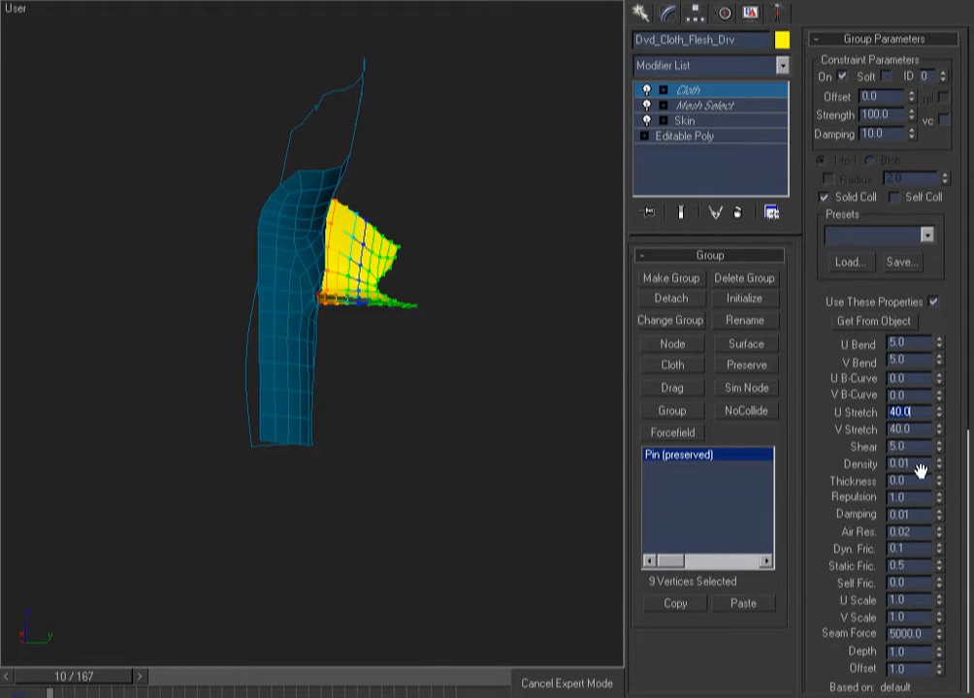
left_click(694, 92)
Test the 40 stretch in a brief 9-frame simulation, then erase it from frame 10
left_click(685, 415)
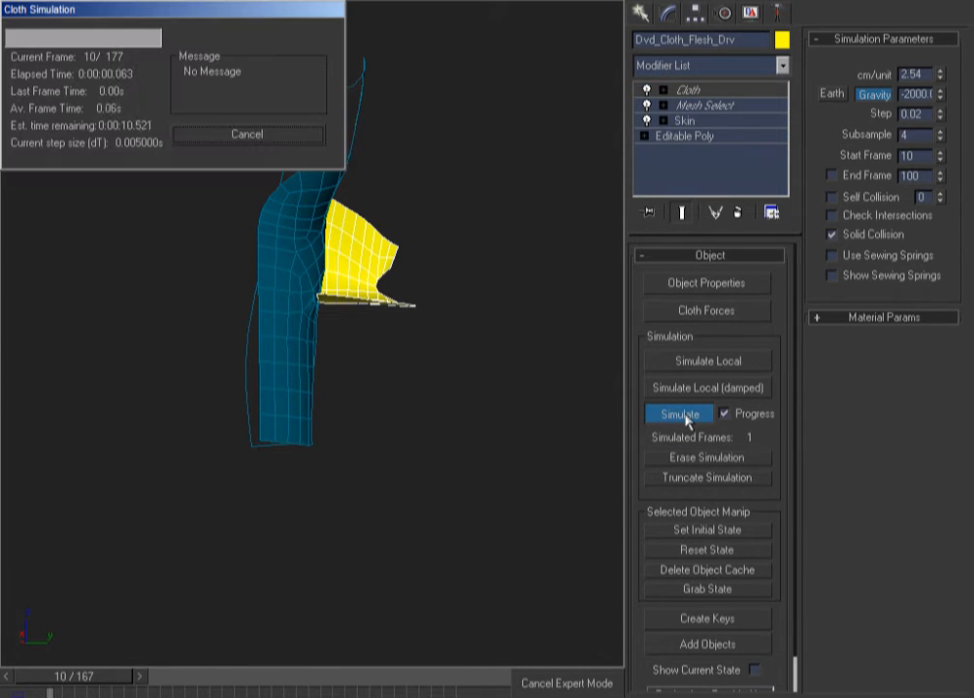
left_click(282, 136)
middle_click_drag(260, 361, 275, 330, "alt")
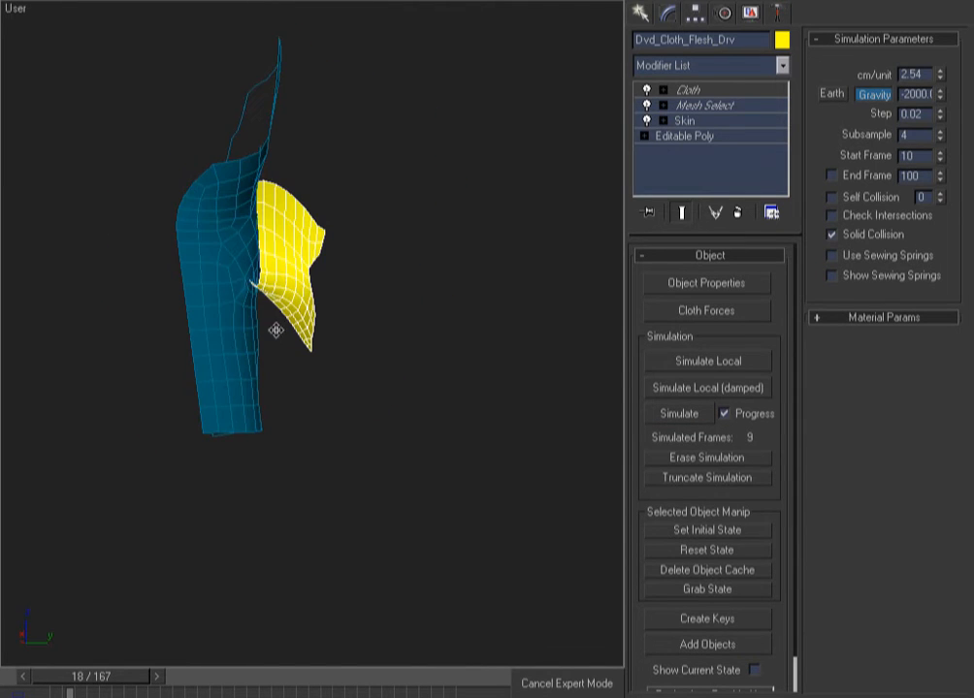
key("Home")
left_click(662, 458)
left_click(727, 87)
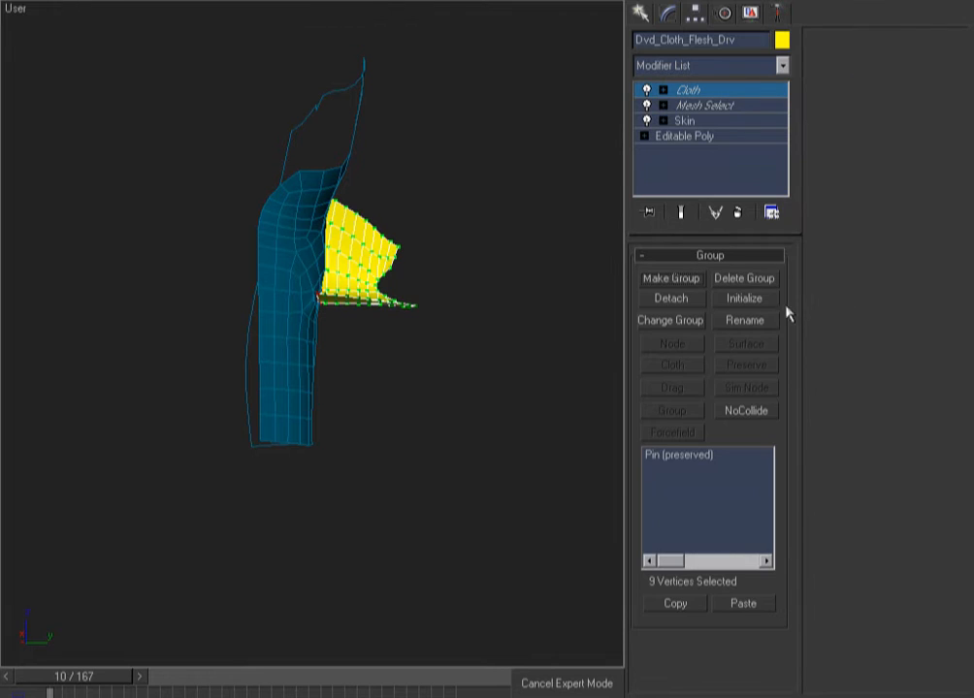
Rerun the flap test to frame 19, then erase it from frame 10 back to one frame
left_click(688, 456)
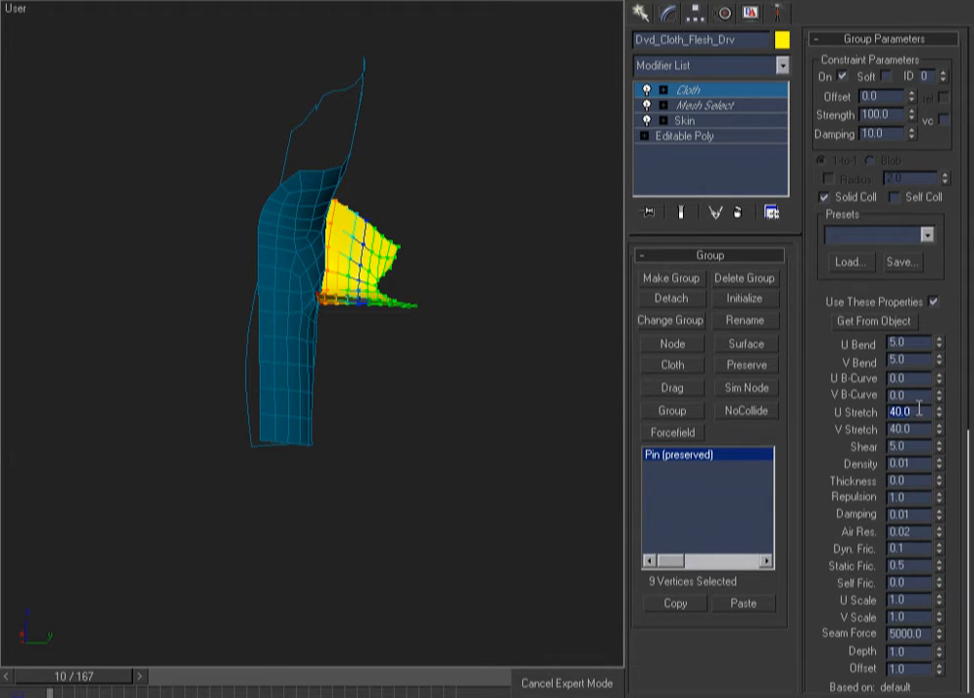
left_click(711, 92)
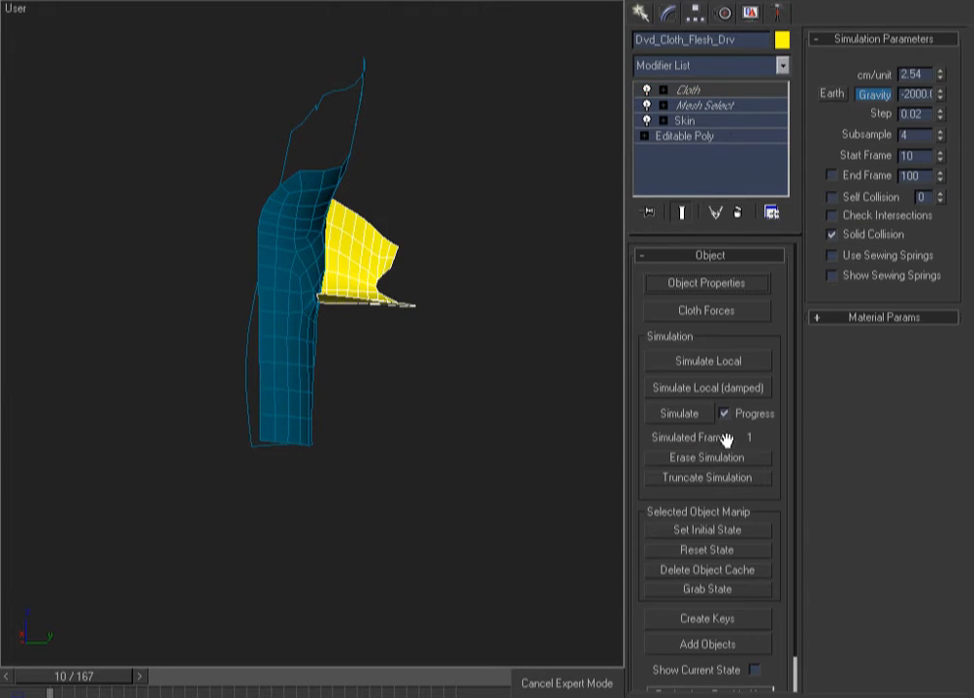
left_click(691, 417)
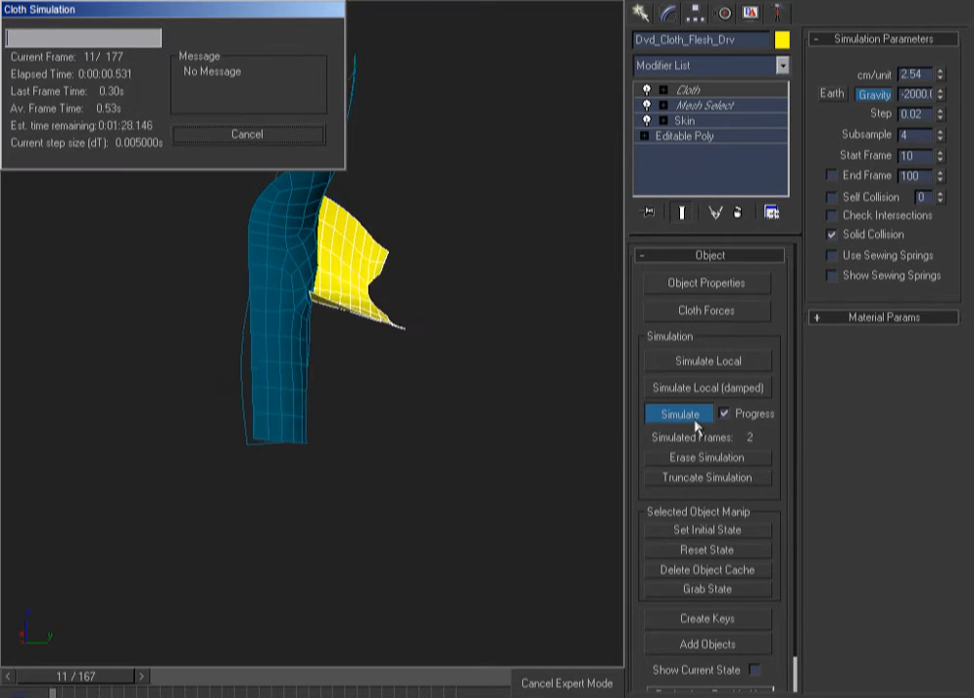
left_click(243, 142)
middle_click_drag(431, 388, 405, 399, "alt")
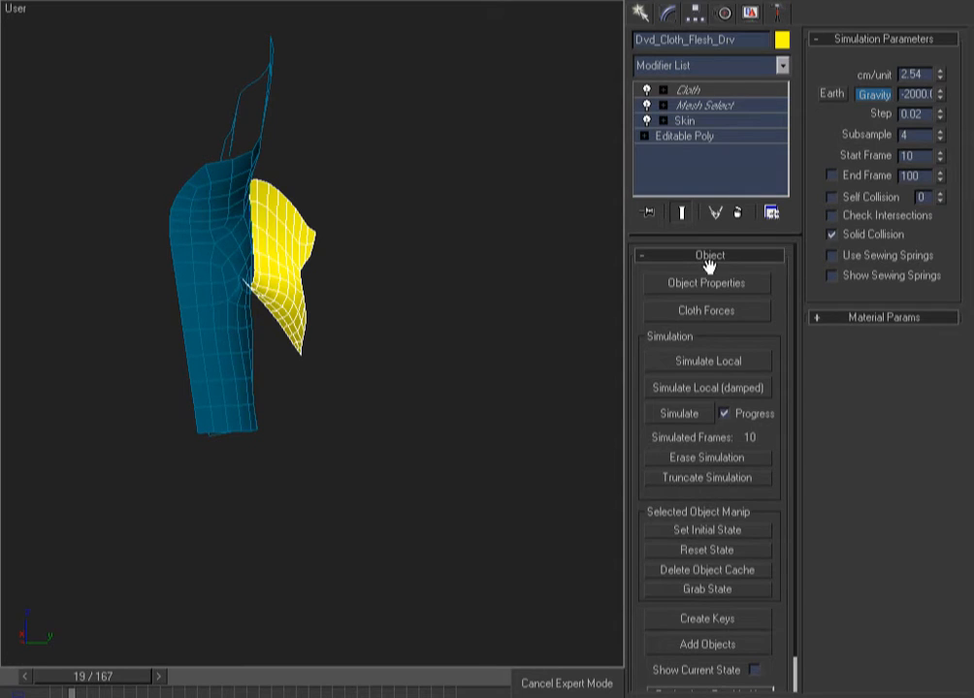
key("Home")
left_click(714, 457)
left_click(662, 283)
left_click(408, 561)
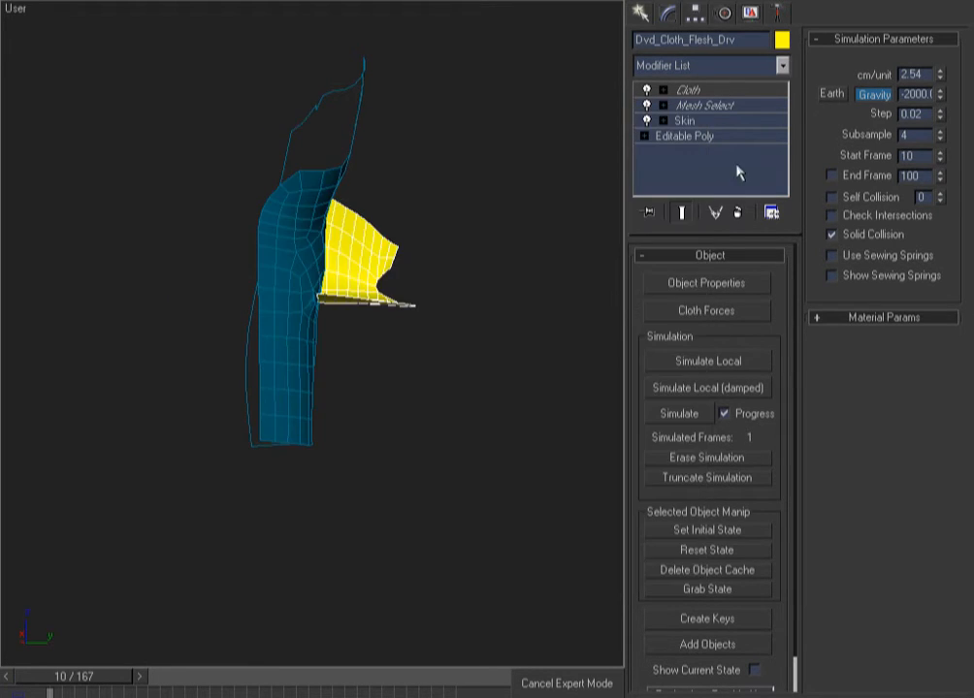
left_click(727, 91)
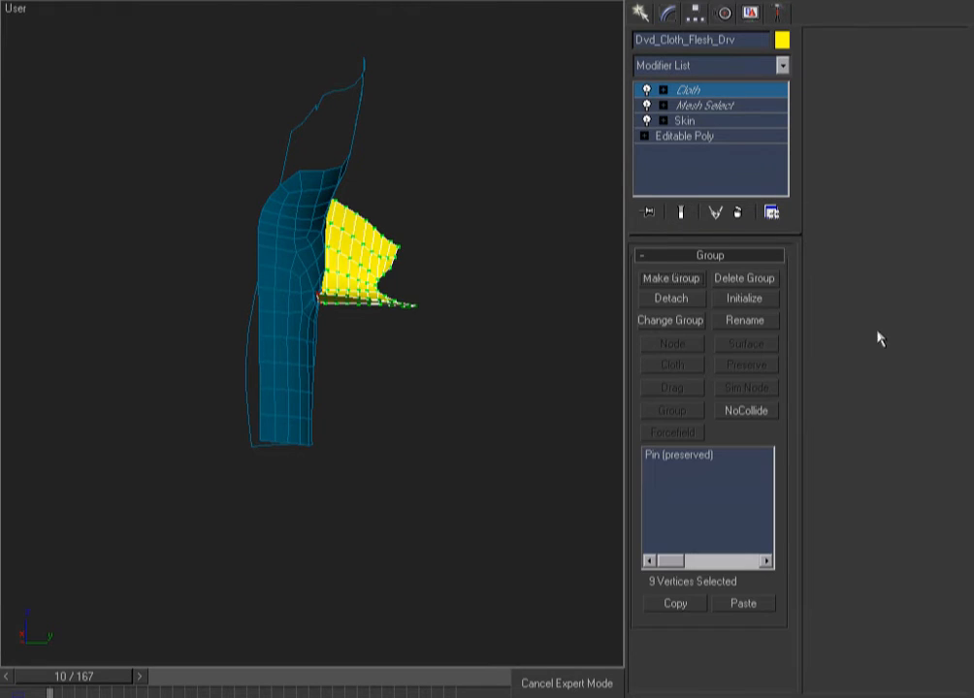
Reduce the Pin group's soft-selection falloff to 0.886 and run a short cloth test
left_click(677, 455)
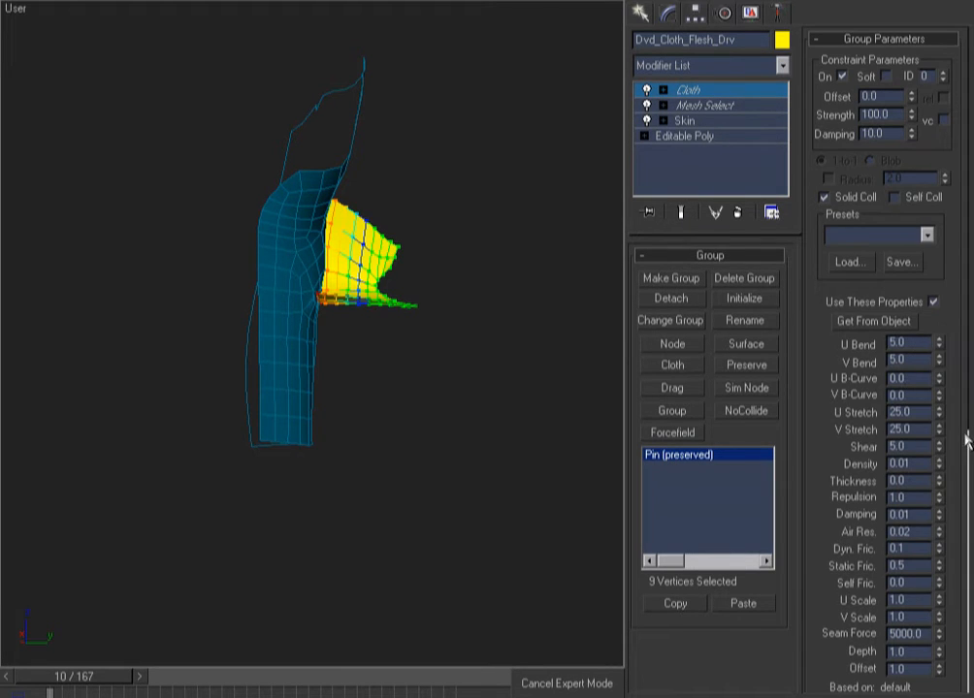
scroll(949, 407, "down", 3)
left_click_drag(929, 660, 934, 594)
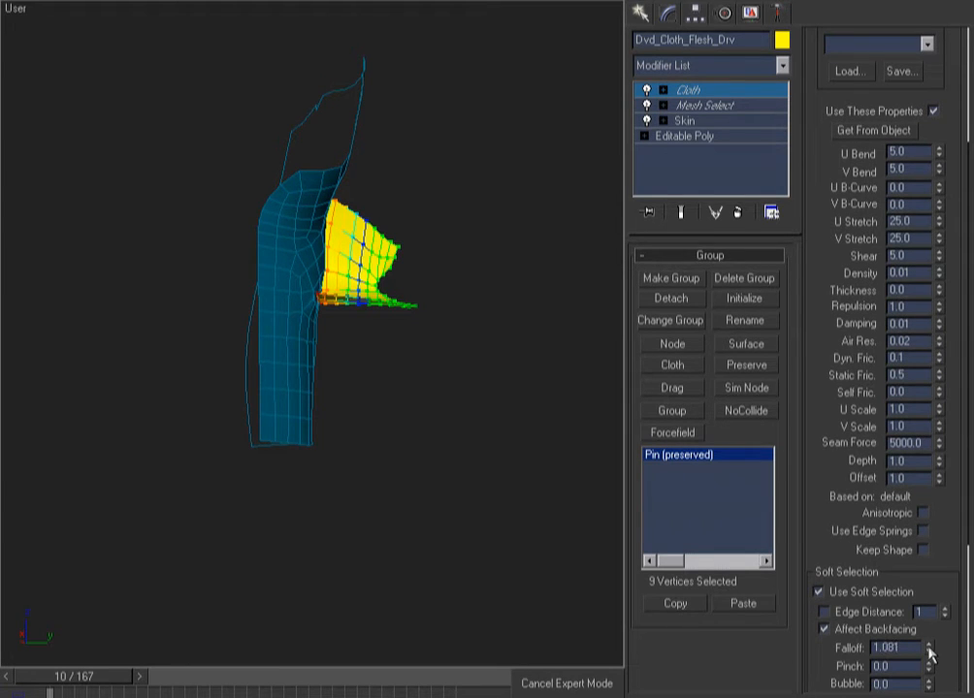
left_click_drag(928, 651, 931, 664)
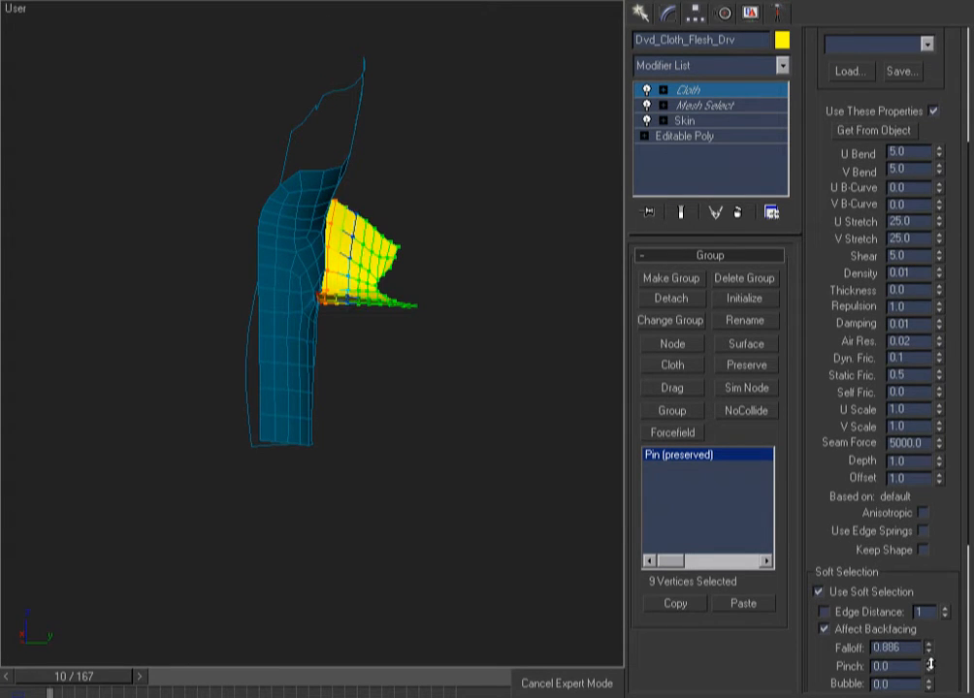
left_click(707, 94)
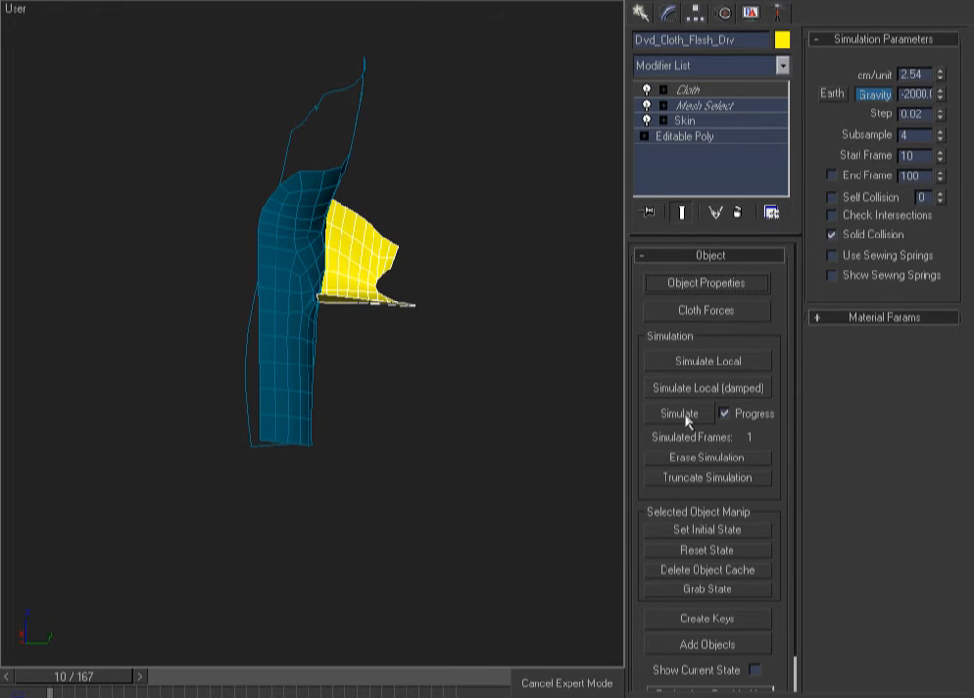
left_click(690, 413)
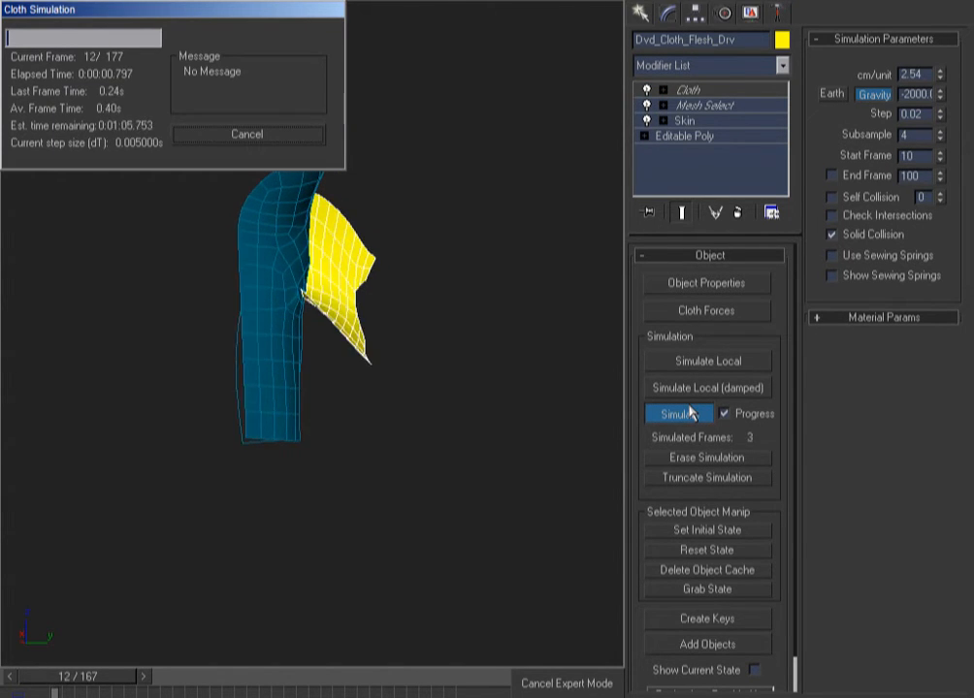
left_click(236, 143)
Inspect the flap from the front, left and back views, zooming in with wireframe
key("f")
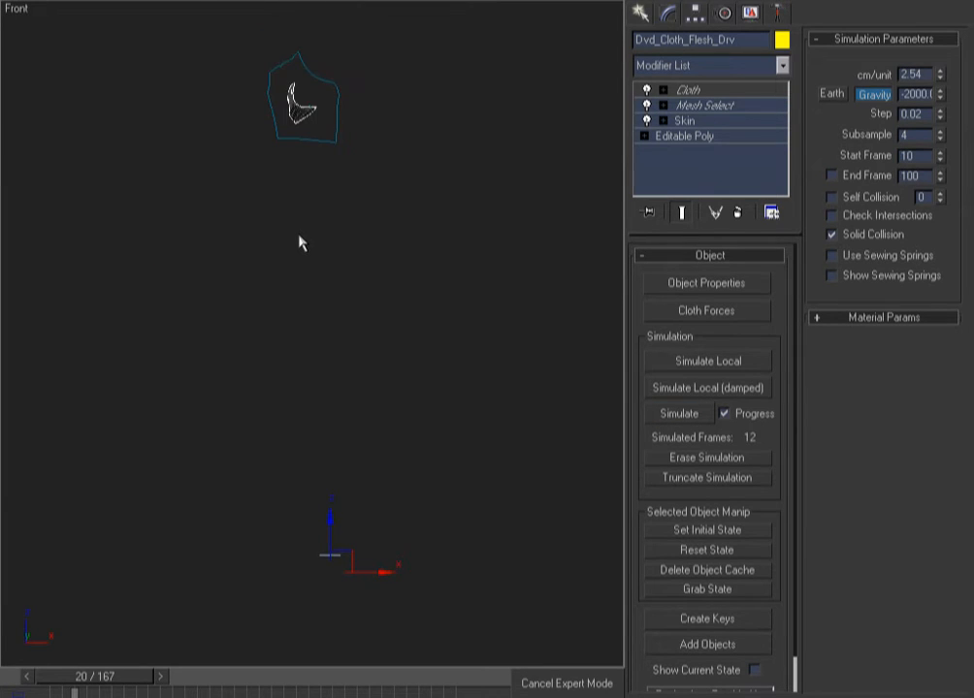
key("l")
key("f")
key("k")
key("F3")
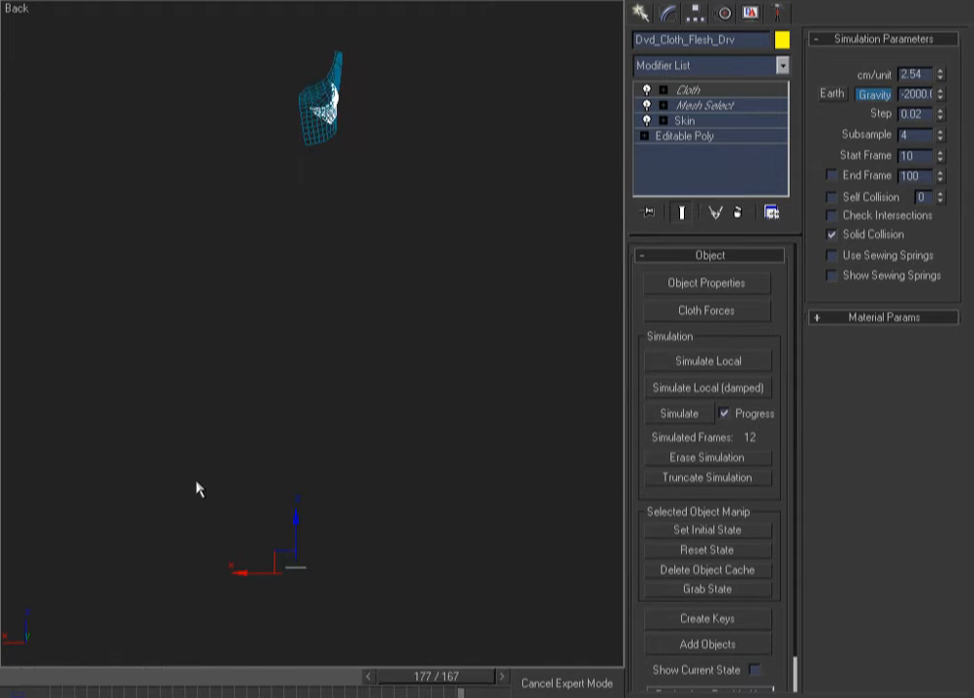
scroll(239, 155, "up", 4)
mouse_move(241, 158)
middle_mouse_down()
mouse_move(285, 402)
mouse_move(222, 442)
mouse_move(143, 429)
middle_mouse_up()
scroll(144, 430, "up", 2)
mouse_move(143, 430)
middle_mouse_down()
mouse_move(105, 485)
mouse_move(73, 495)
middle_mouse_up()
key("F3")
Simulate the cloth through frame 177, caching all 168 frames
left_click(679, 414)
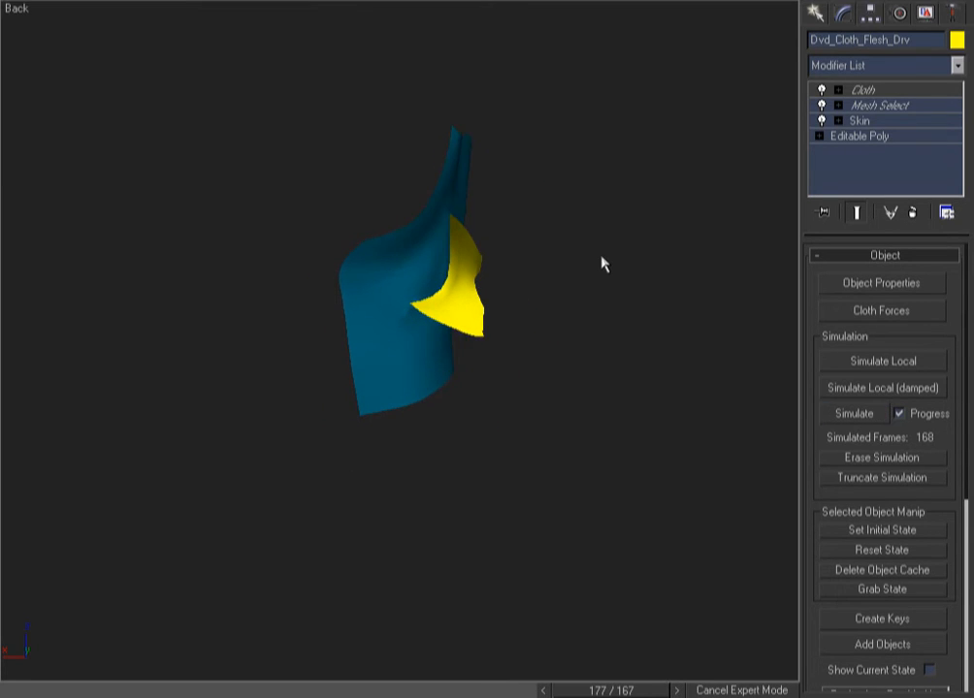
Play back the simulated flap animation, toggle wireframe, and scrub to frame 73
left_click(601, 264)
key("/")
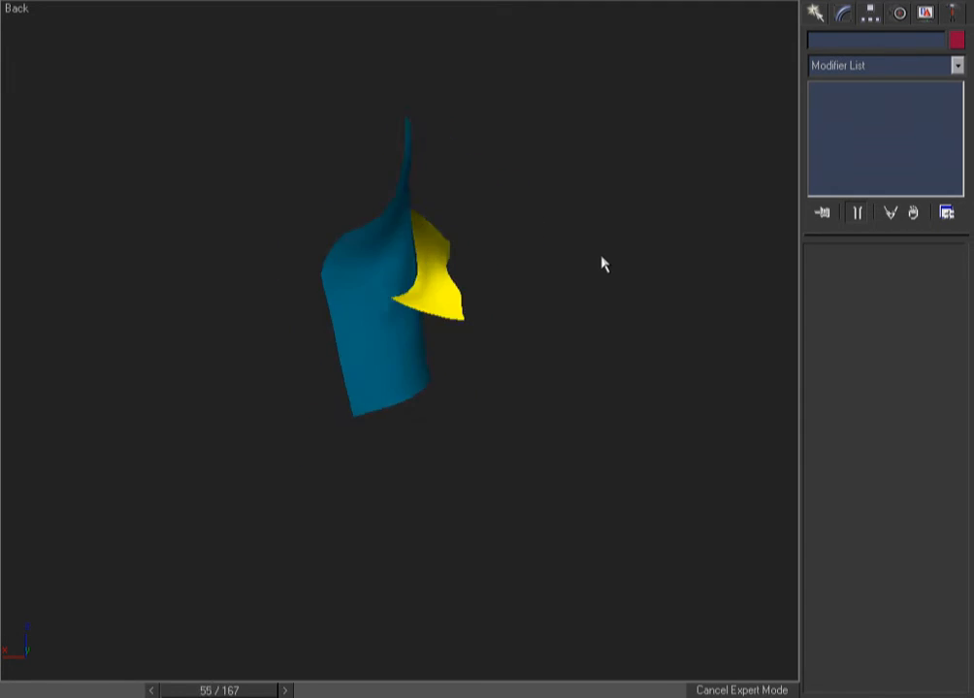
key("F3")
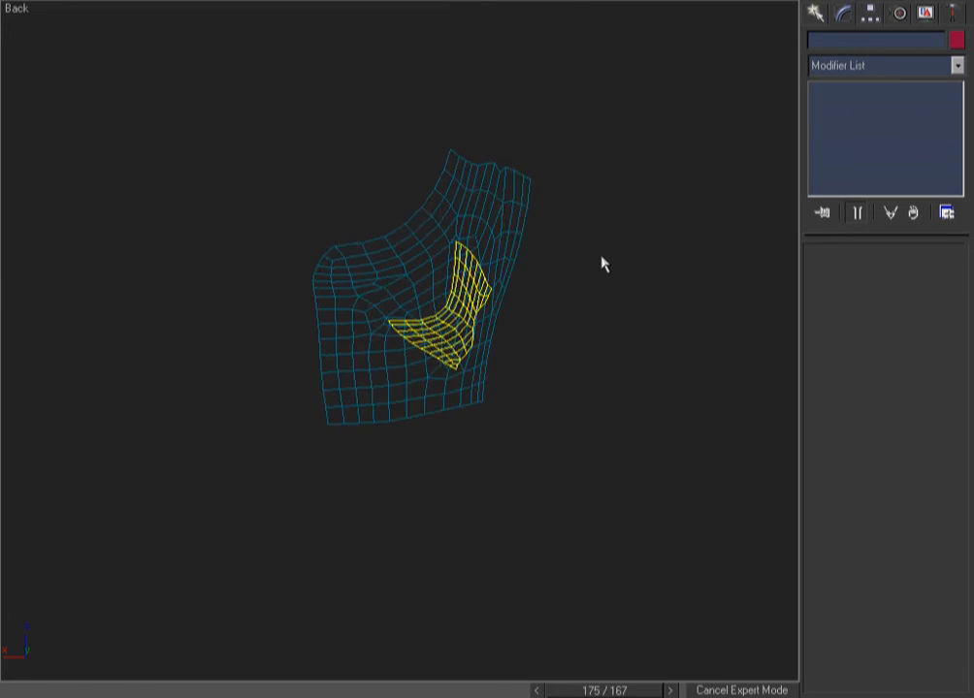
key("F3")
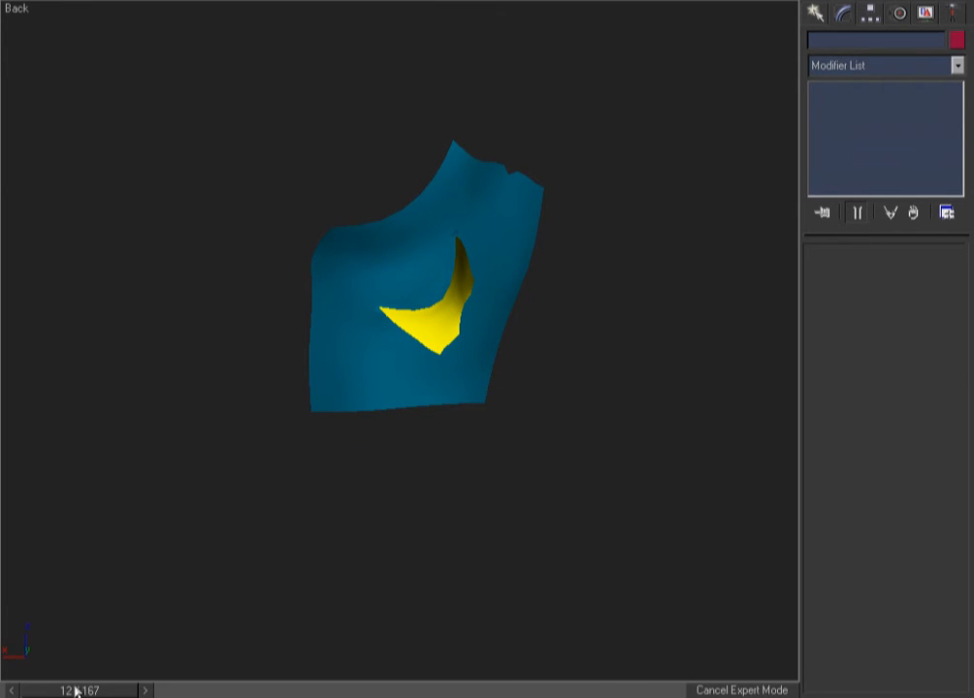
mouse_move(77, 691)
left_mouse_down()
mouse_move(274, 692)
mouse_move(74, 692)
left_mouse_up()
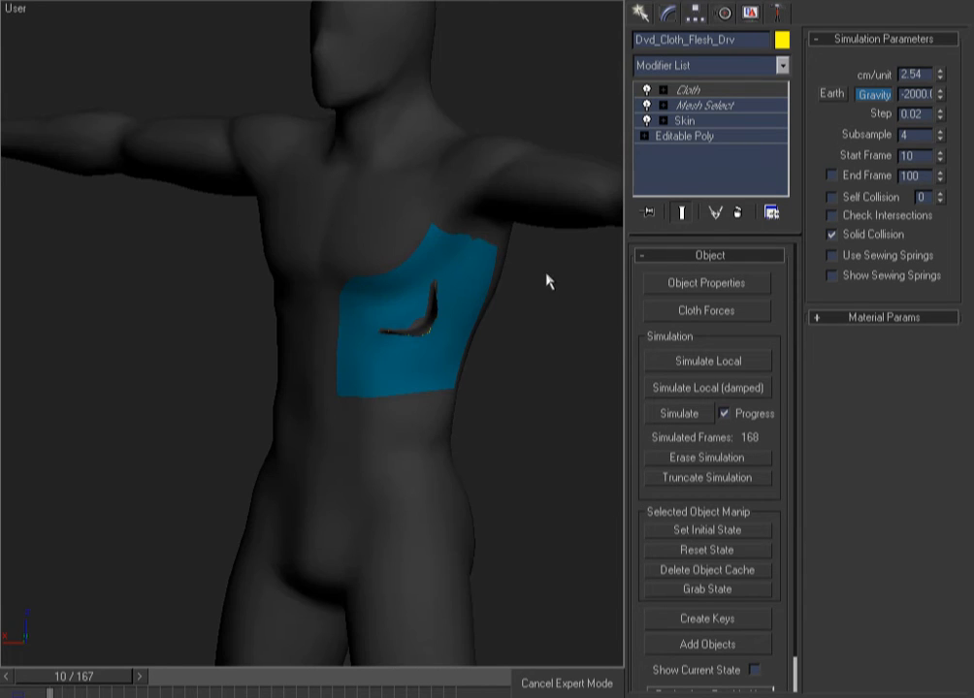
Select the body mesh, frame the figure in Front view, and check the chest cloth patch
key("F3")
left_click(551, 240)
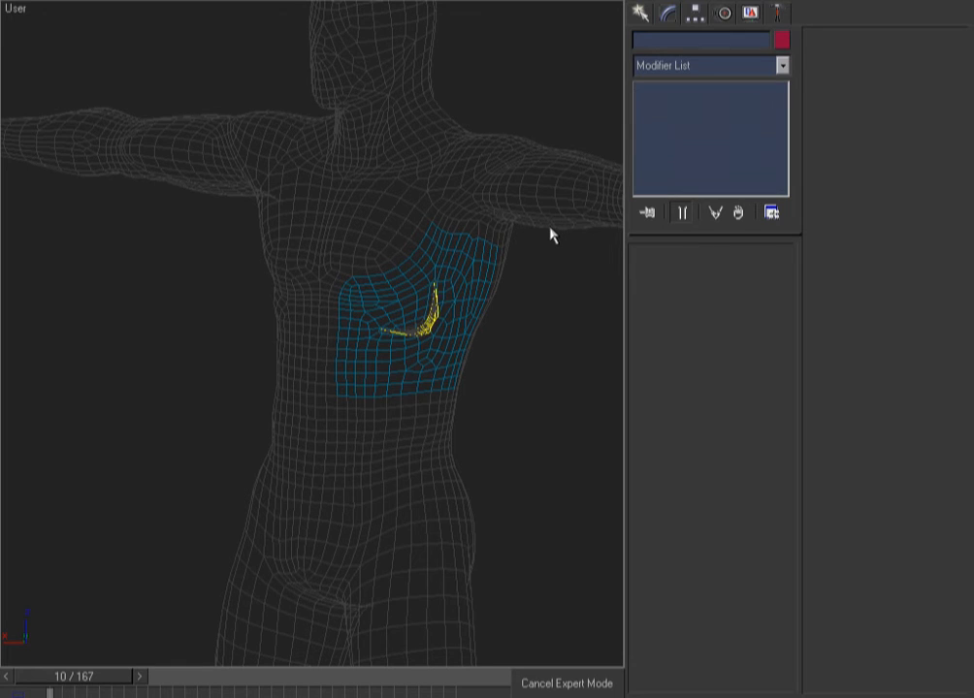
key("F3")
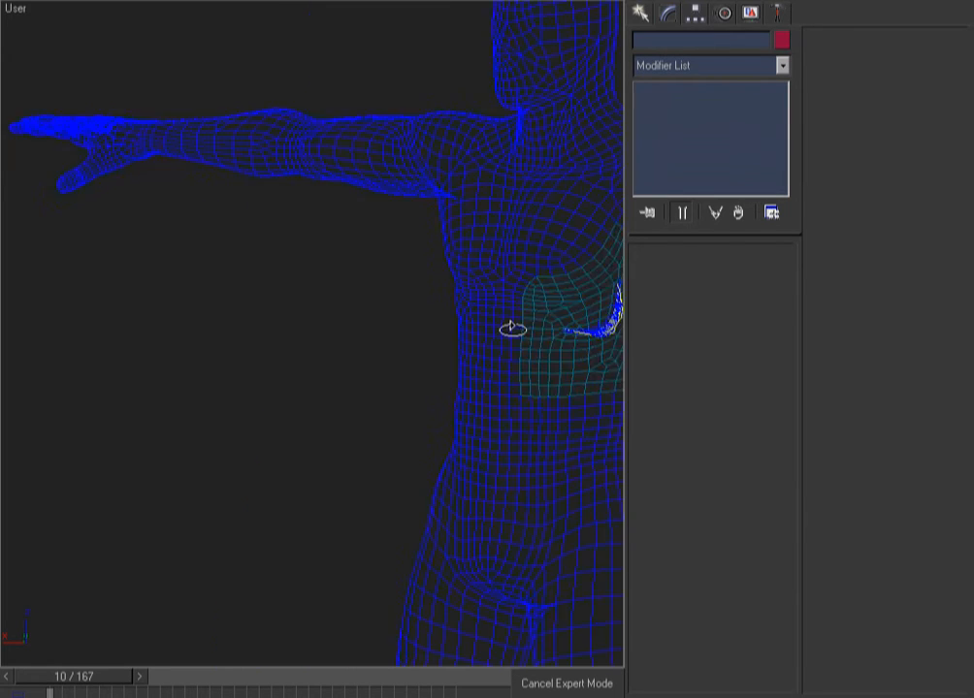
left_click(545, 180)
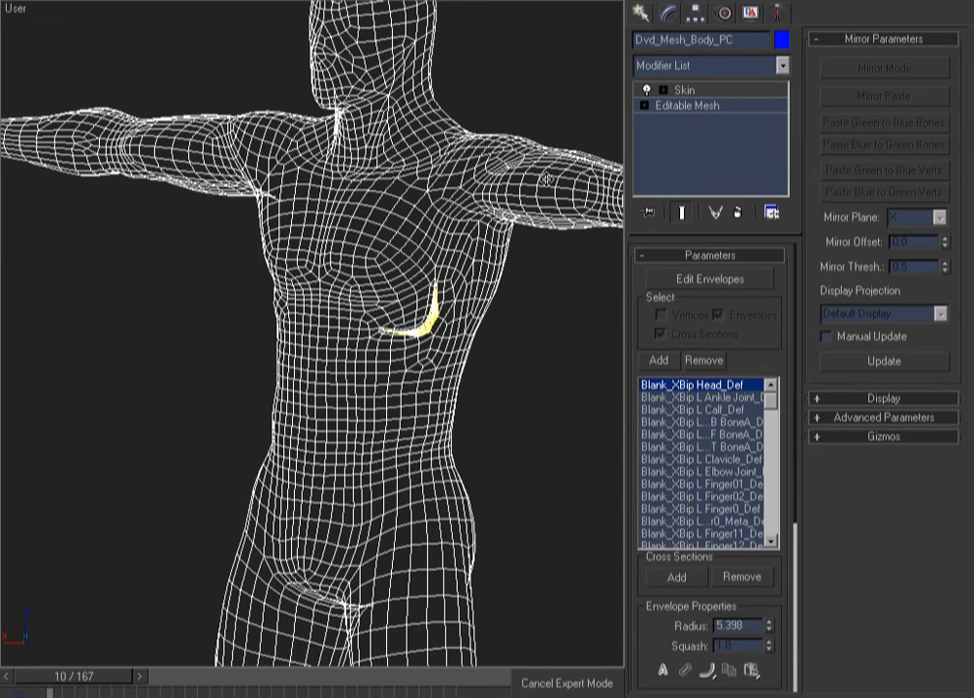
key("f")
middle_click_drag(546, 184, 369, 328, "alt")
left_click(368, 319)
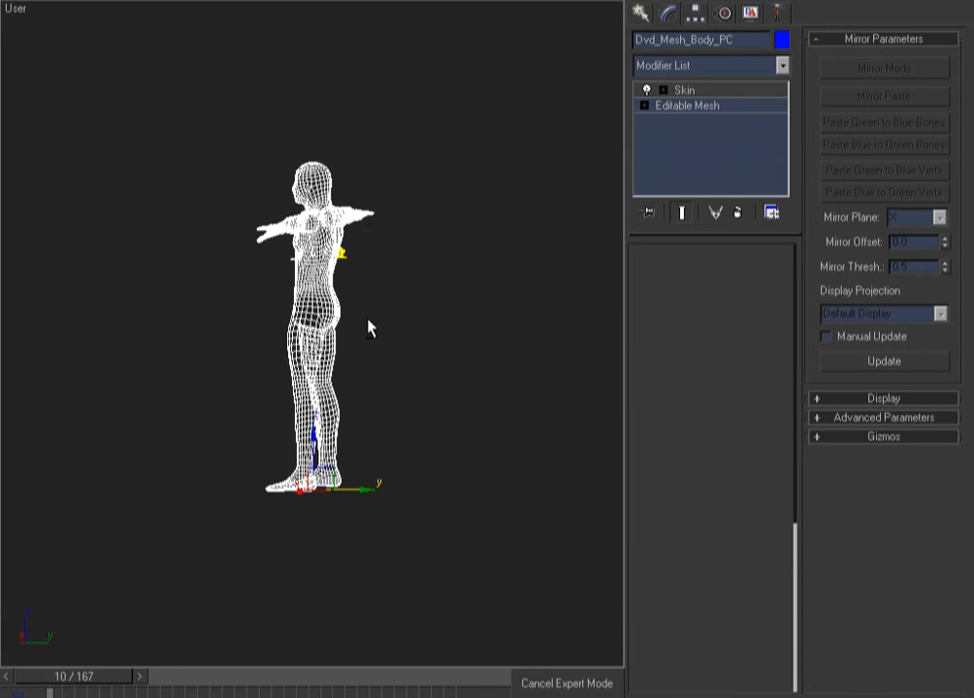
left_click(343, 257)
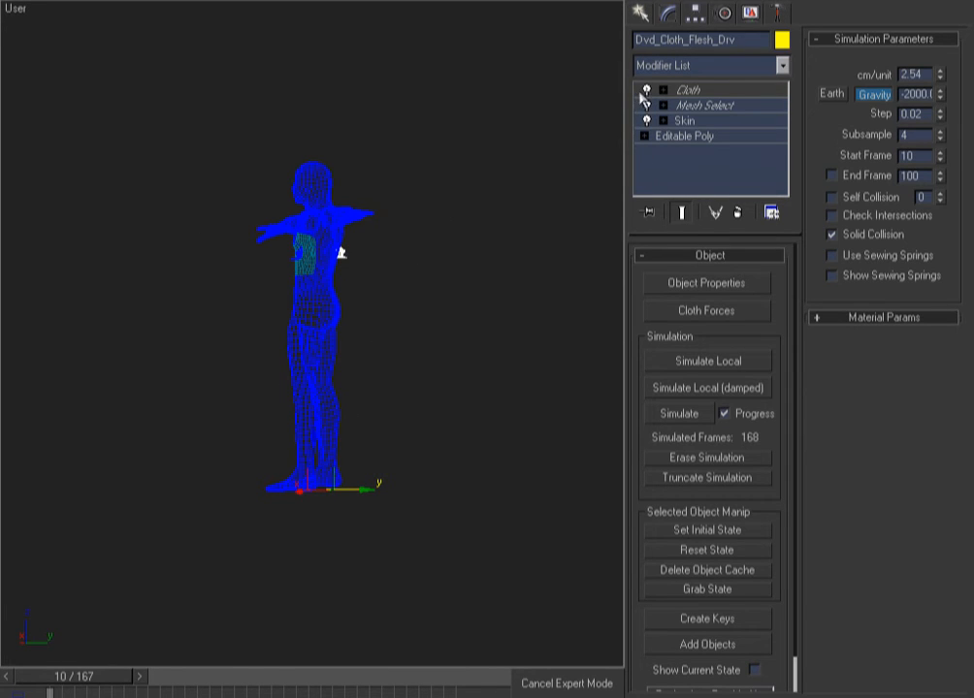
Region-zoom onto the chest flap in wireframe and reselect the body mesh
left_click(517, 154)
key("f")
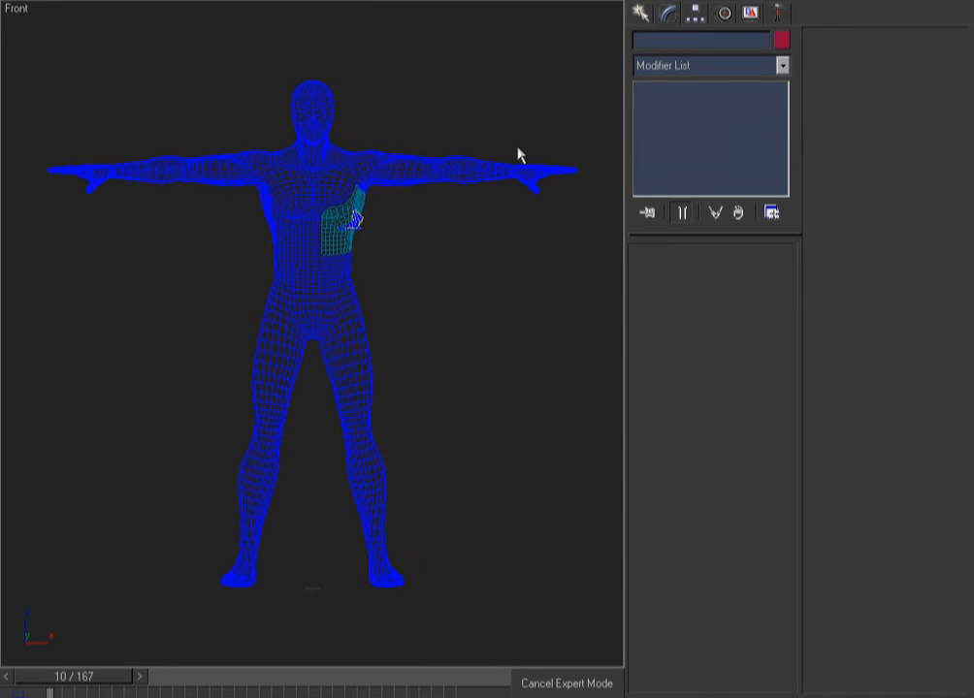
key("F3")
left_click_drag(395, 202, 302, 254)
key("F3")
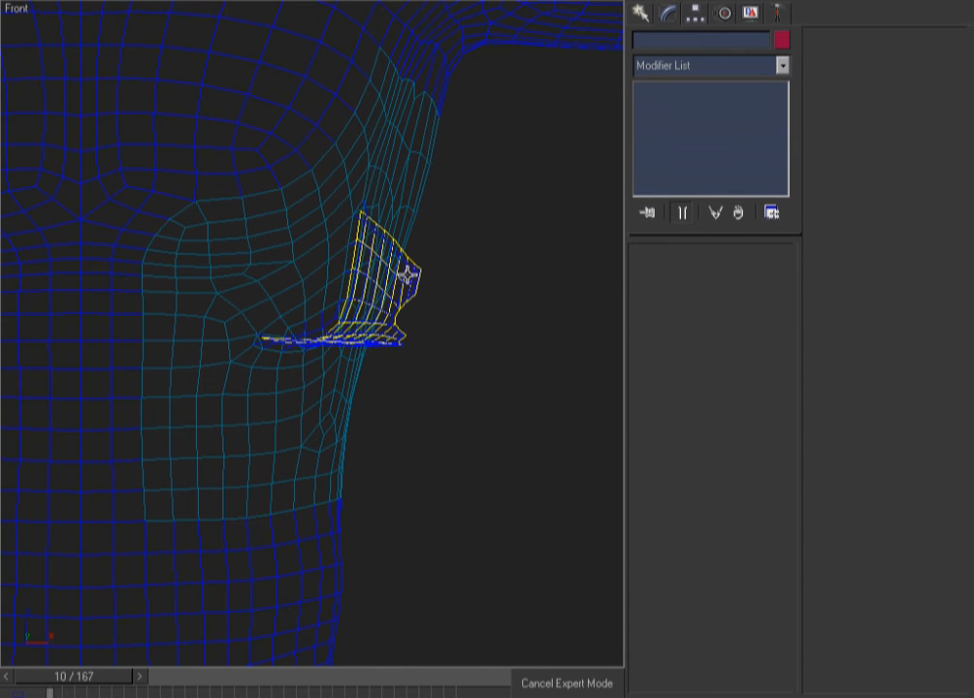
key("ctrl+w")
left_click_drag(450, 127, 178, 446)
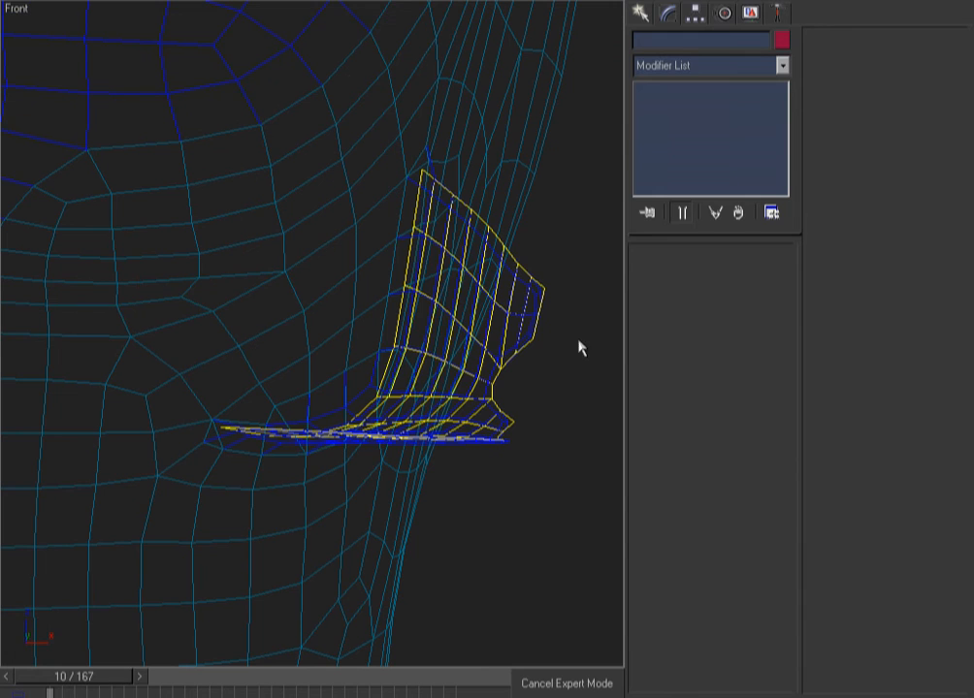
left_click(530, 318)
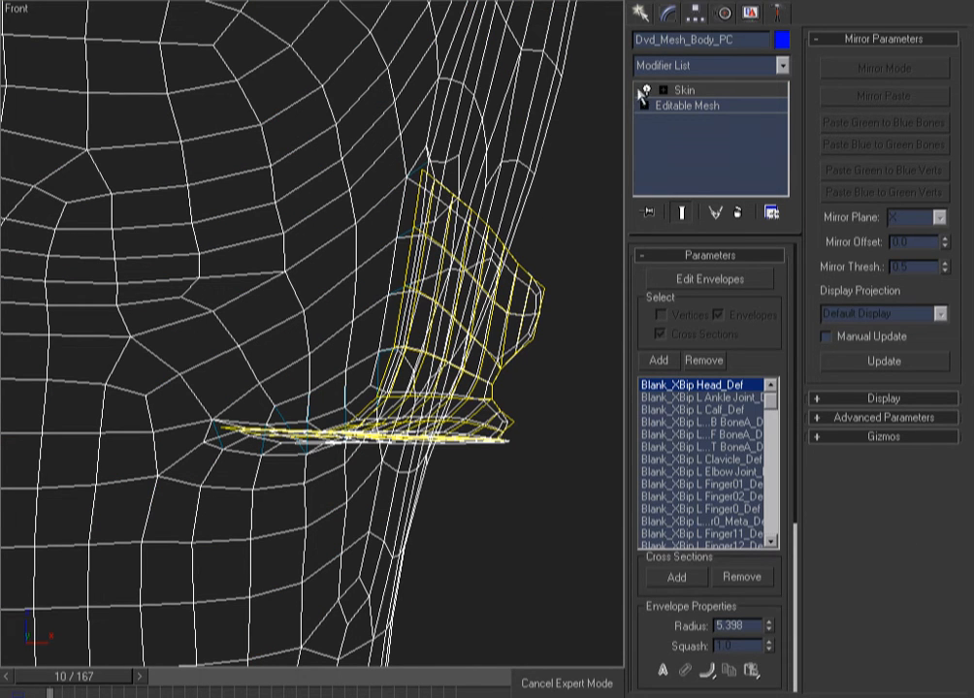
Add a Mesh Select modifier to the body and start selecting vertices along the flap edge
right_click(504, 169)
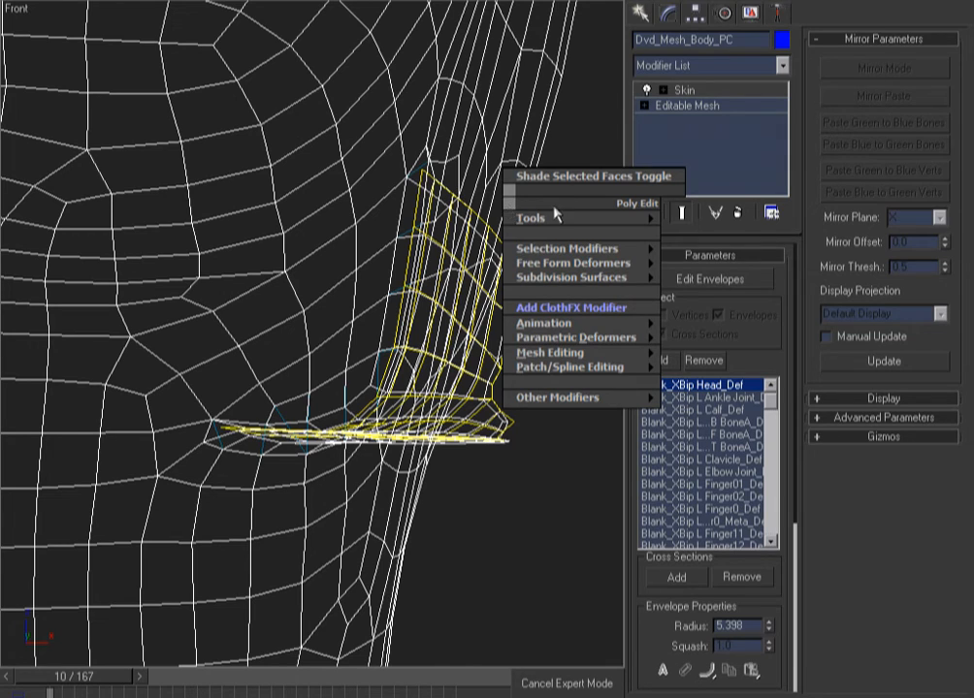
mouse_move(573, 249)
left_click(707, 278)
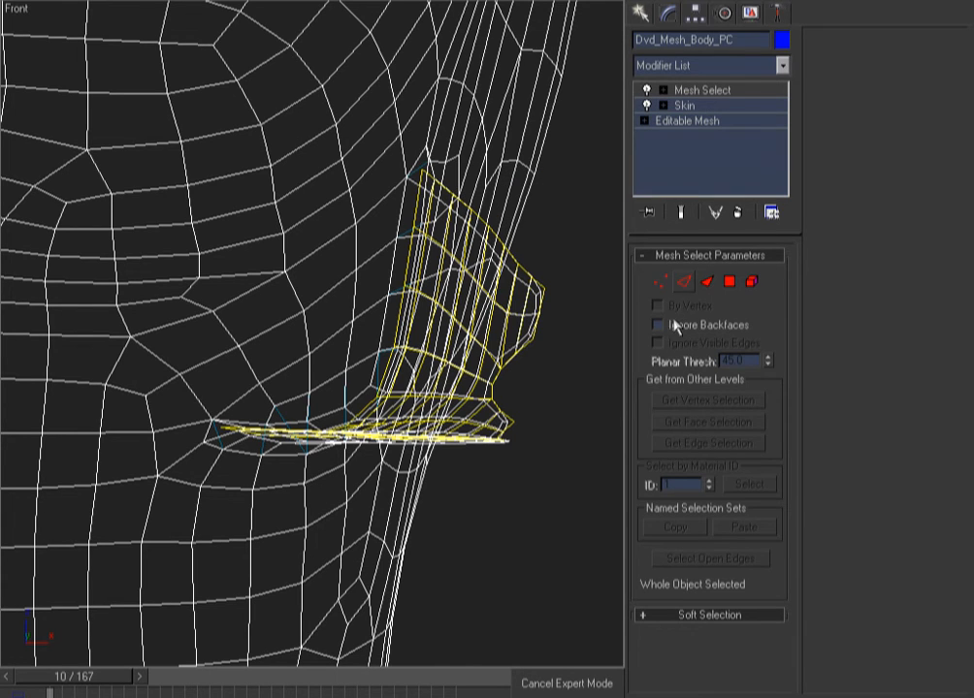
left_click(664, 281)
middle_click_drag(466, 337, 519, 336, "alt")
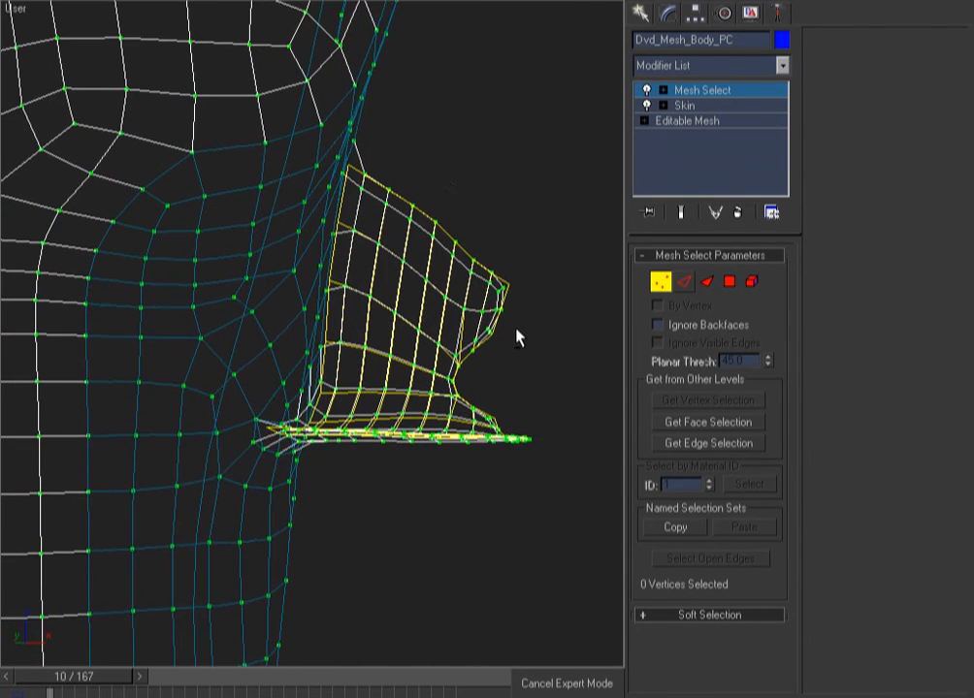
mouse_move(375, 163)
left_mouse_down()
mouse_move(343, 286)
mouse_move(337, 398)
left_mouse_up()
mouse_move(337, 398)
middle_mouse_down("alt")
mouse_move(370, 435)
mouse_move(391, 435)
mouse_move(379, 448)
mouse_move(378, 424)
middle_mouse_up("alt")
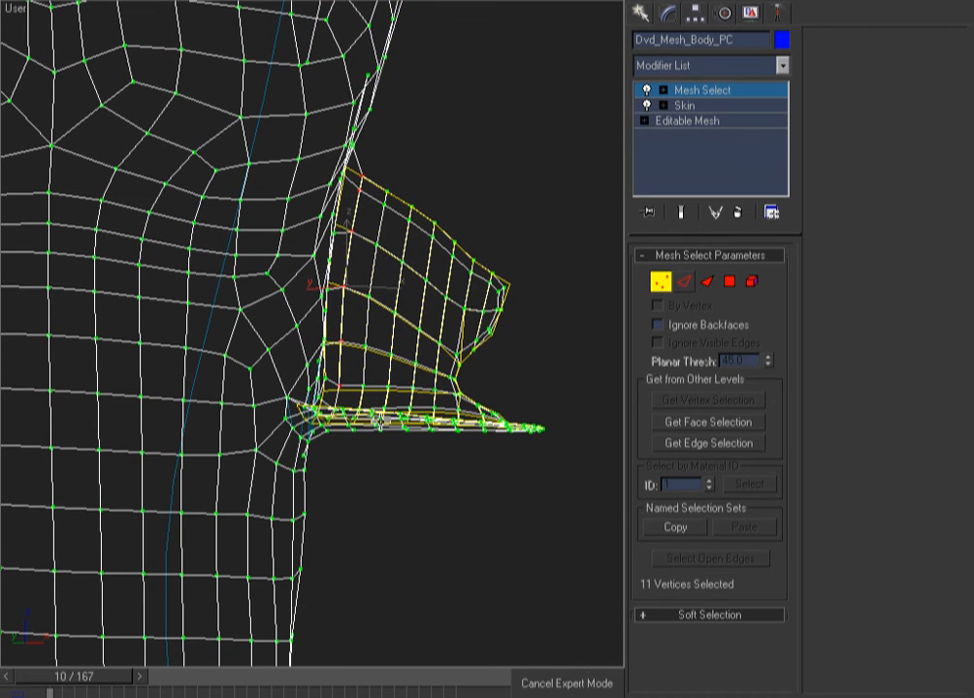
Lasso the remaining vertices around and under the flap, 183 in total
right_click(399, 443, "shift")
mouse_move(589, 422)
left_mouse_down()
mouse_move(436, 188)
mouse_move(349, 232)
mouse_move(349, 381)
left_mouse_up()
left_click_drag(339, 456, 463, 513)
mouse_move(463, 513)
middle_mouse_down("alt")
mouse_move(380, 502)
mouse_move(396, 502)
mouse_move(378, 490)
middle_mouse_up("alt")
left_click_drag(378, 478, 334, 473)
left_click_drag(362, 391, 387, 421)
middle_click_drag(387, 420, 294, 365, "alt")
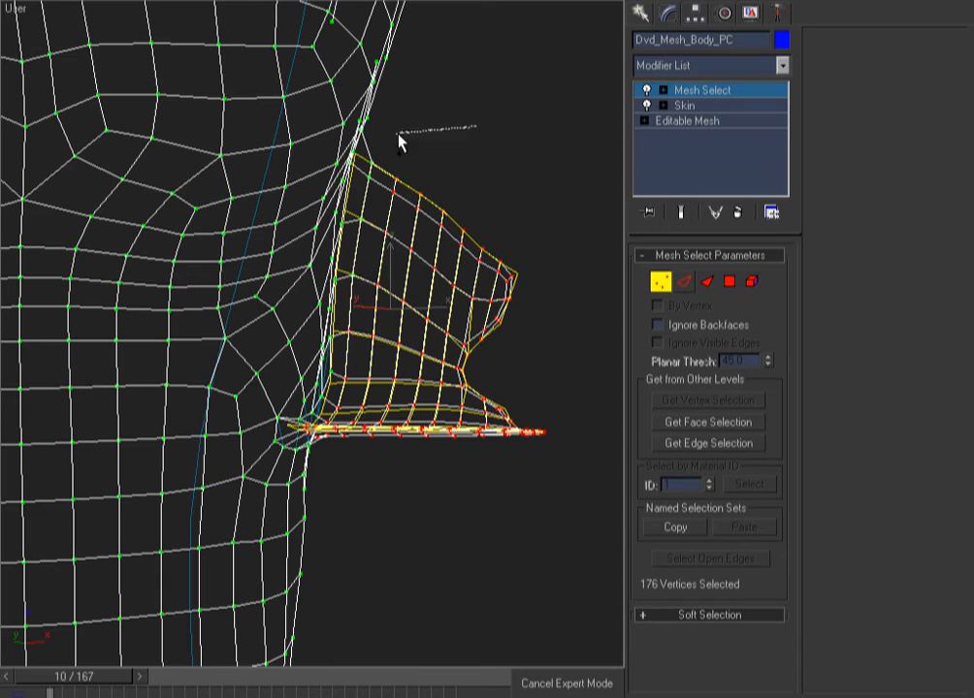
left_click_drag(349, 303, 350, 305)
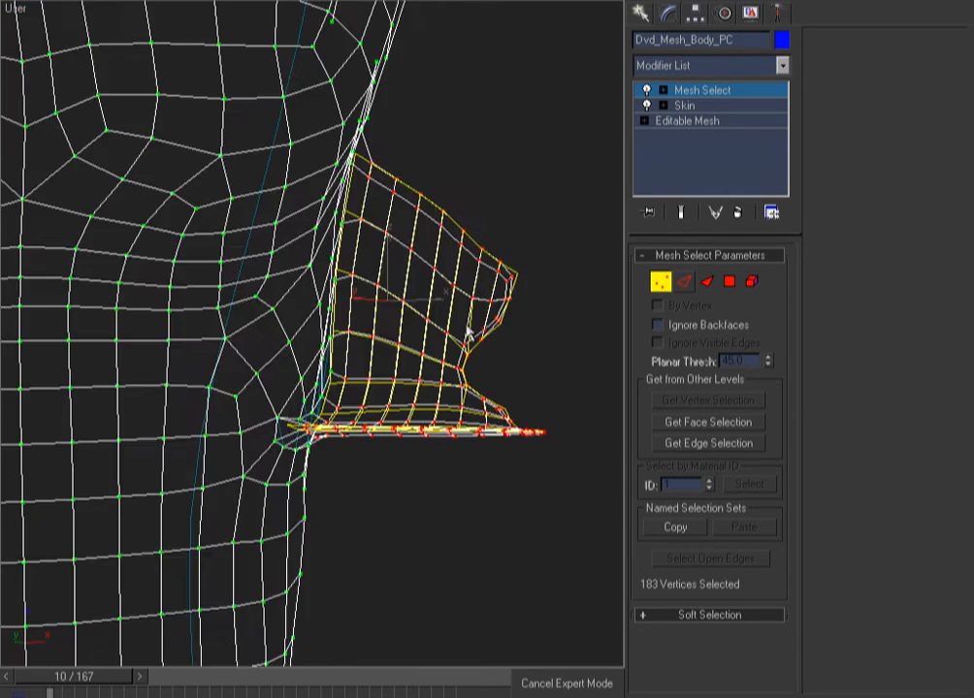
middle_click_drag(466, 331, 441, 364, "alt")
key("F3")
key("F3")
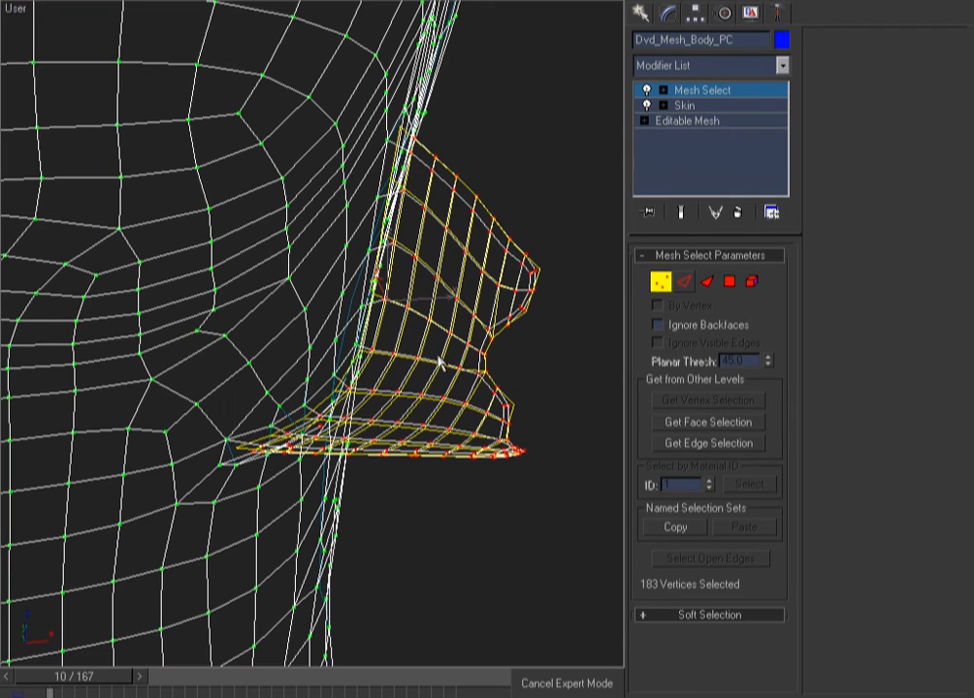
left_click(782, 65)
left_click(783, 65)
left_click_drag(788, 118, 791, 466)
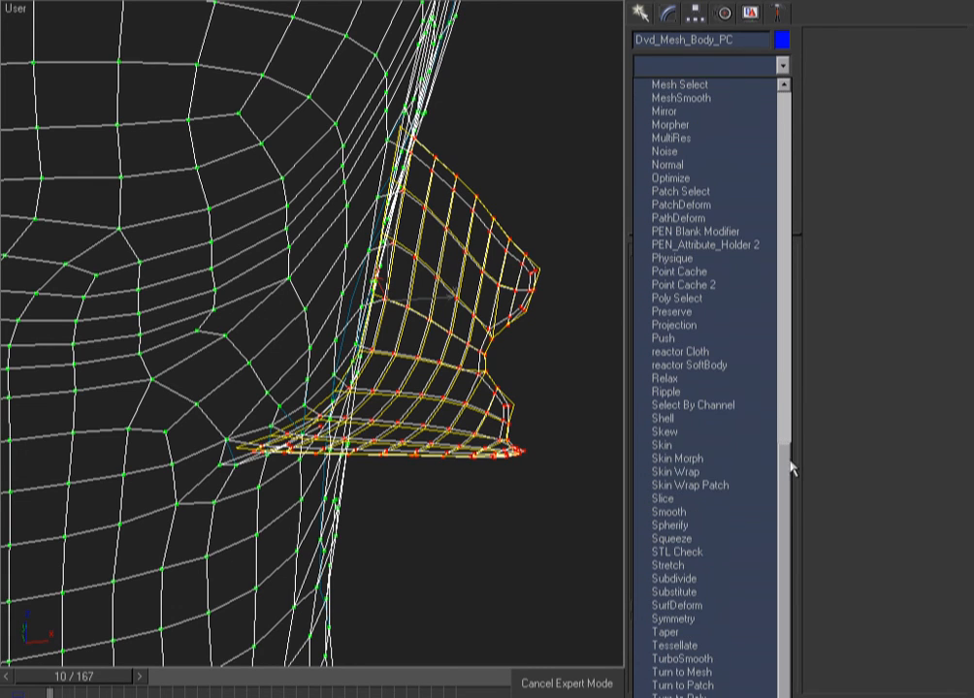
Add a Skin Wrap driven by Dvd_Cloth_Flesh_Drv using the Face Deformation engine
left_click(695, 475)
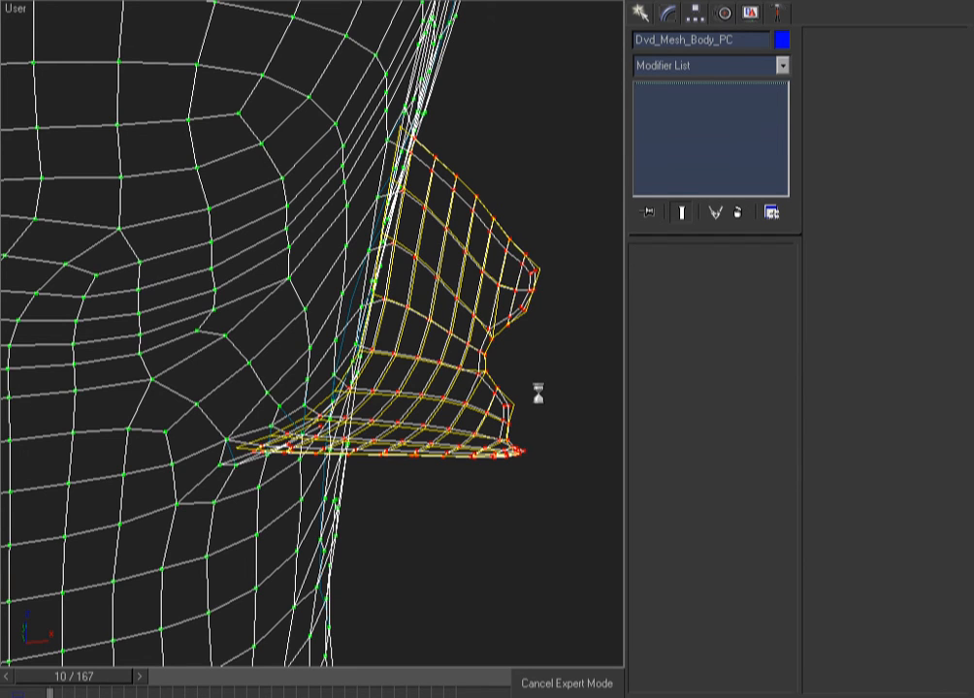
left_click(676, 406)
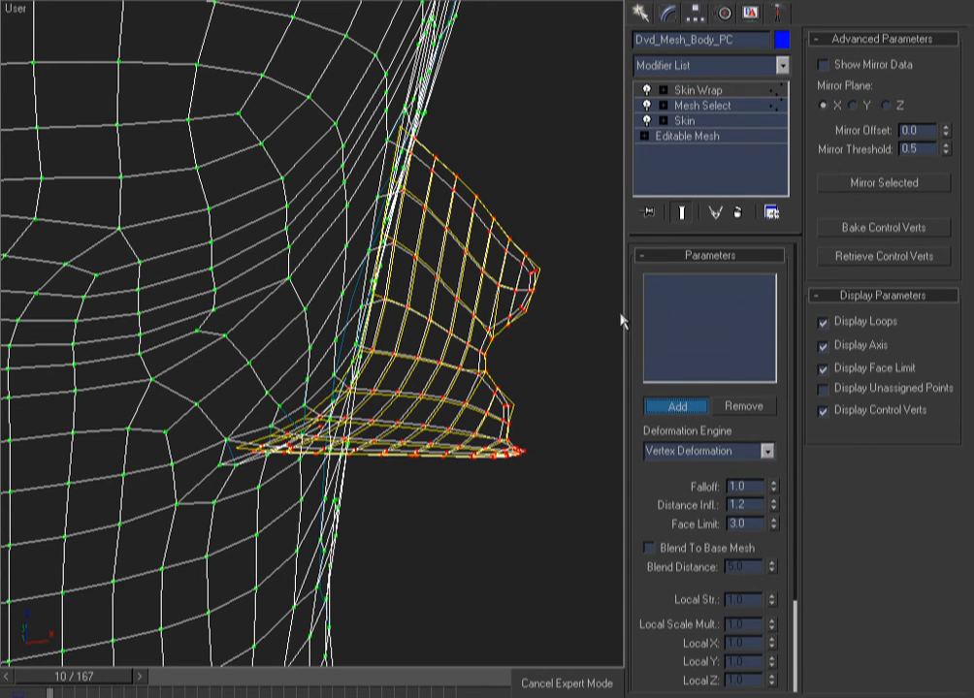
left_click(564, 270)
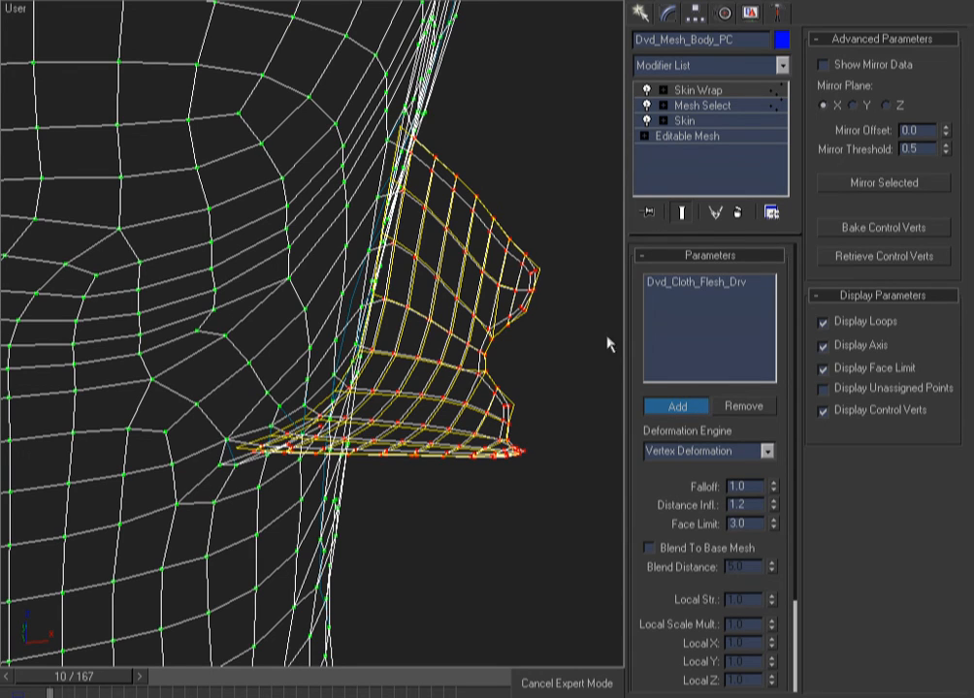
left_click(768, 451)
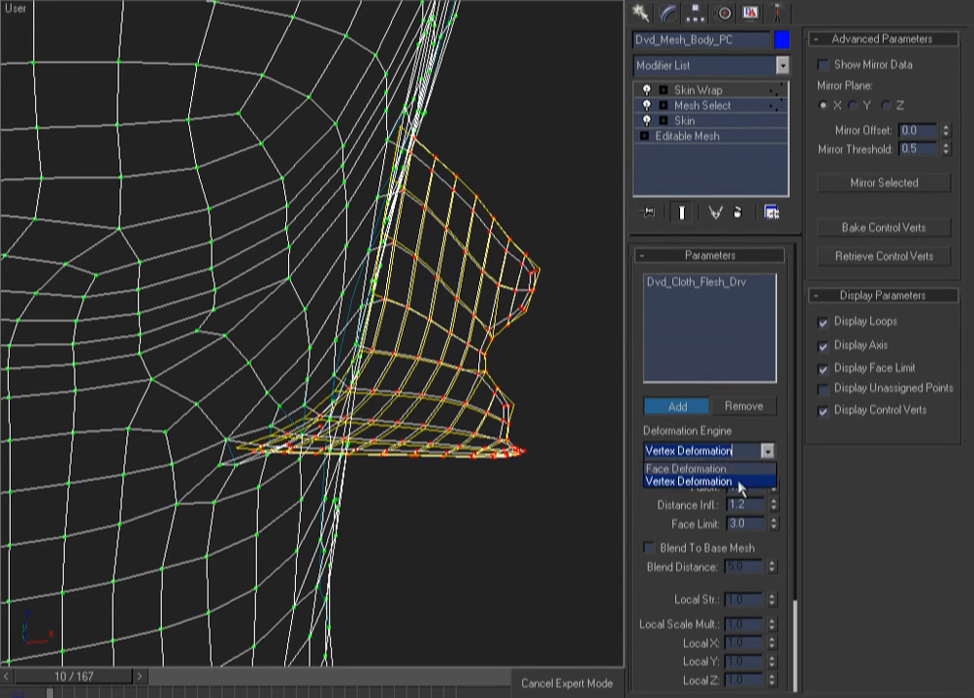
left_click(686, 469)
left_click_drag(637, 524, 632, 400)
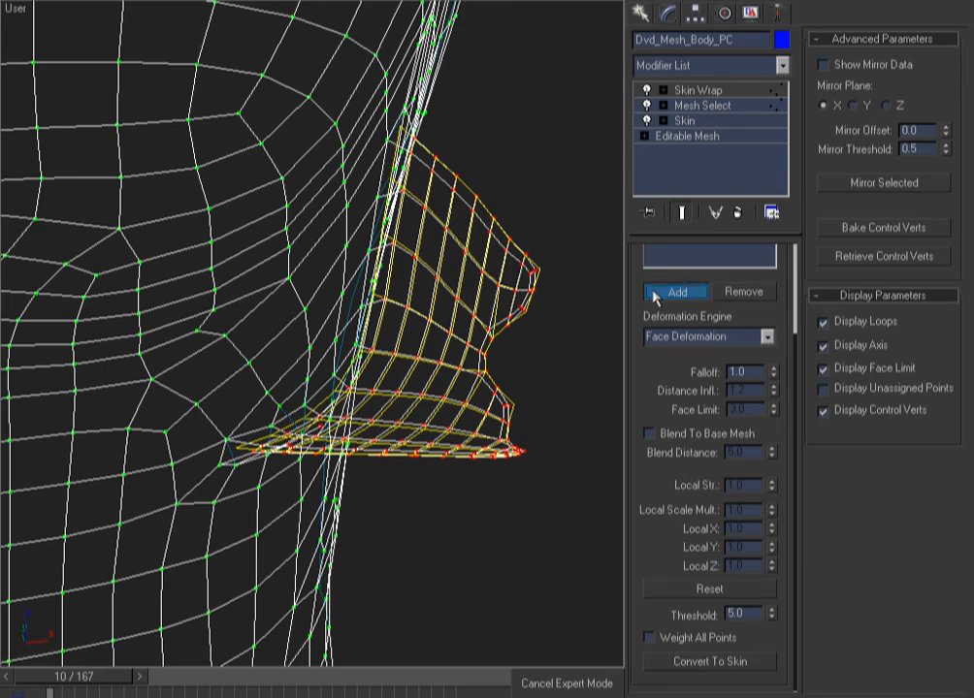
Deselect the body and inspect the figure from the front and back views
left_click(558, 220)
key("F3")
key("f")
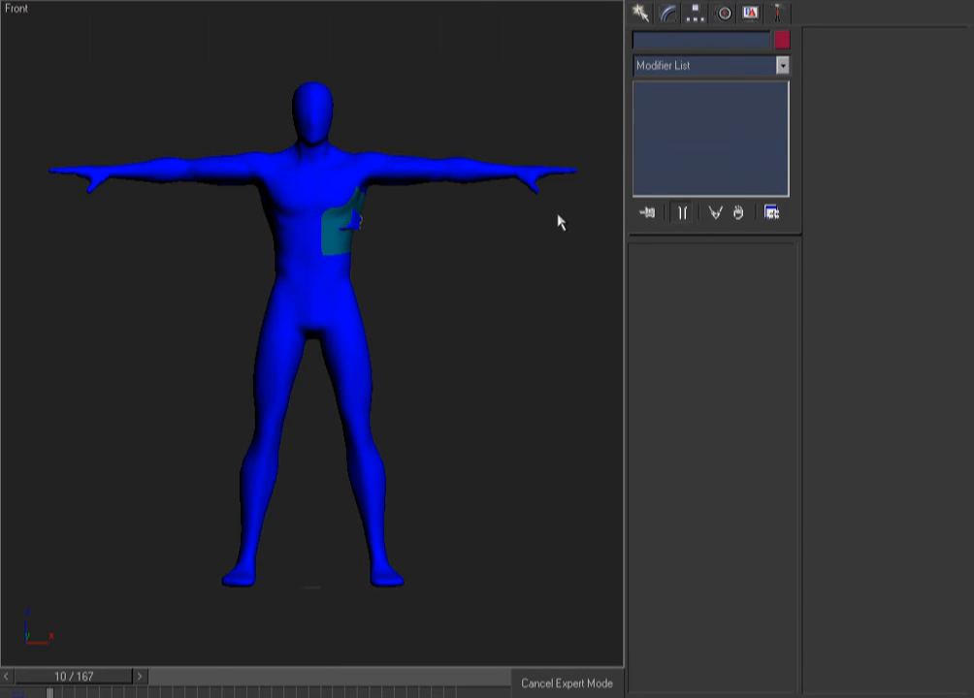
key("F3")
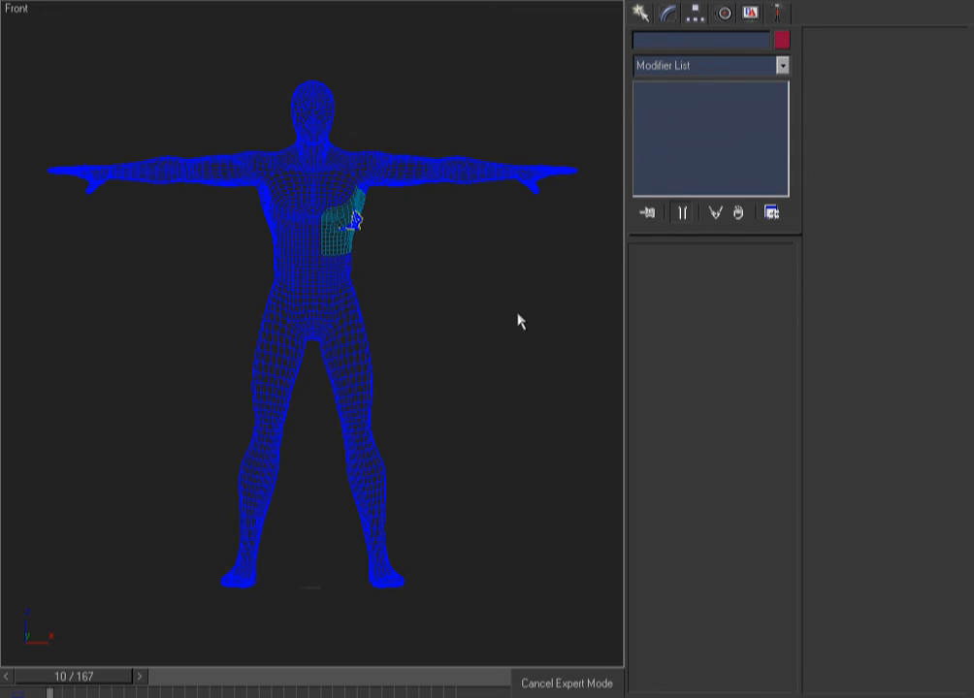
middle_click_drag(517, 314, 518, 313, "alt")
key("k")
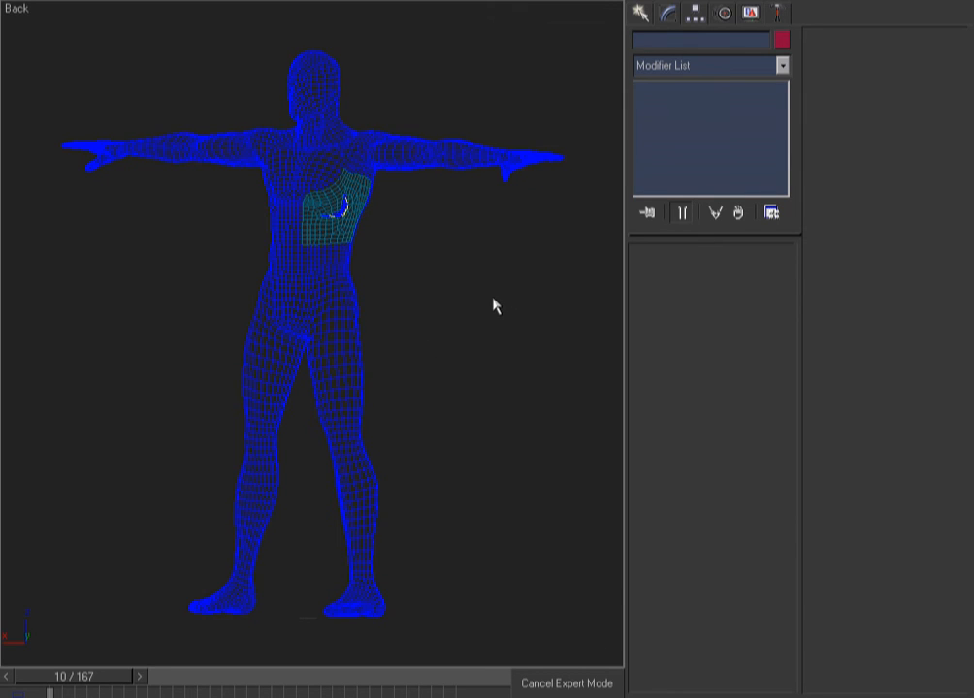
Zoom in on the chest and select the Dvd_Cloth_Flesh_Drv cloth patch
key("F3")
key("ctrl+w")
left_click_drag(431, 159, 265, 259)
key("F3")
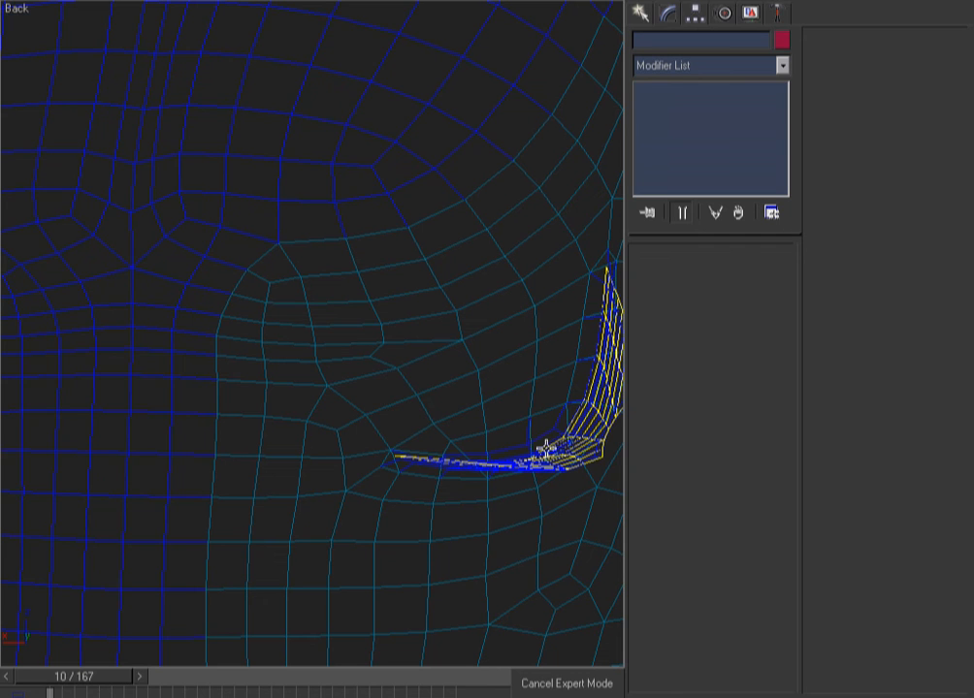
left_click(603, 456)
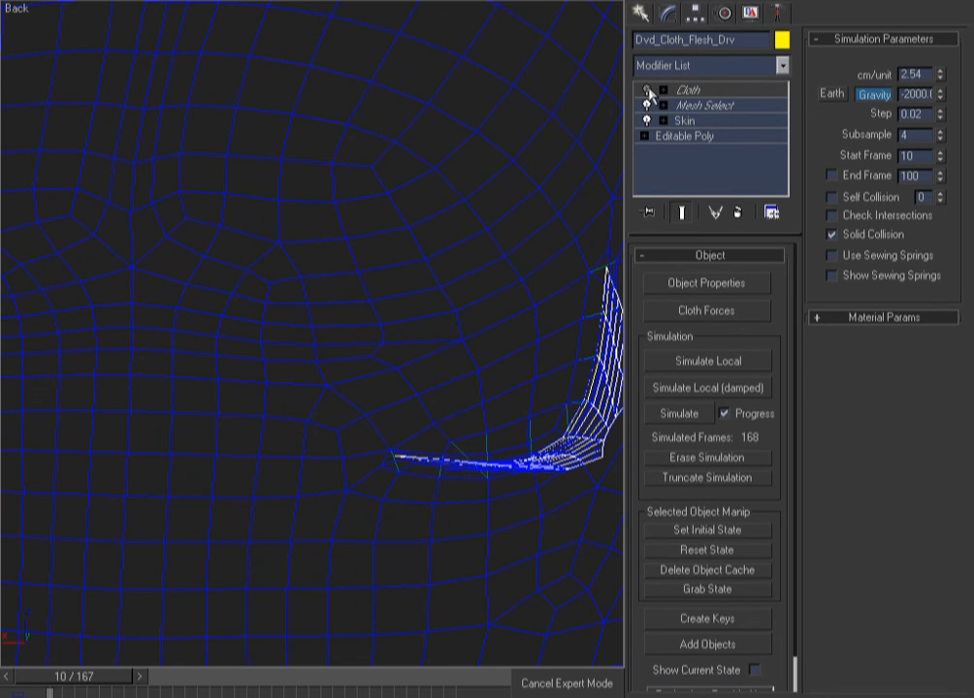
Turn the patch's Cloth modifier back on and orbit the shaded torso to inspect the folded flap
left_click(648, 90)
key("F3")
key("shift+z")
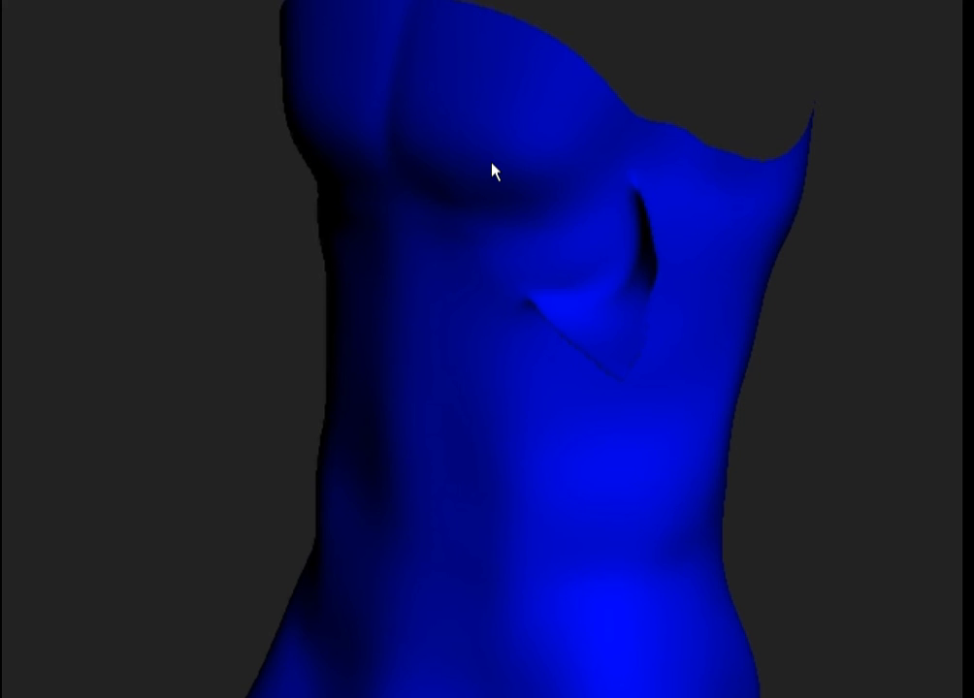
left_click_drag(864, 194, 742, 238)
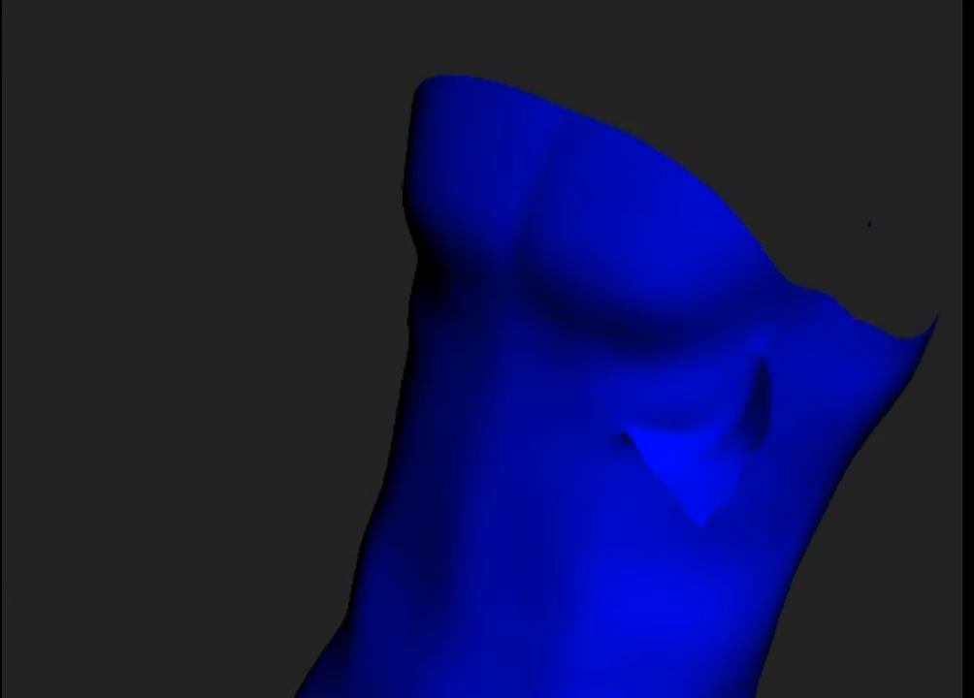